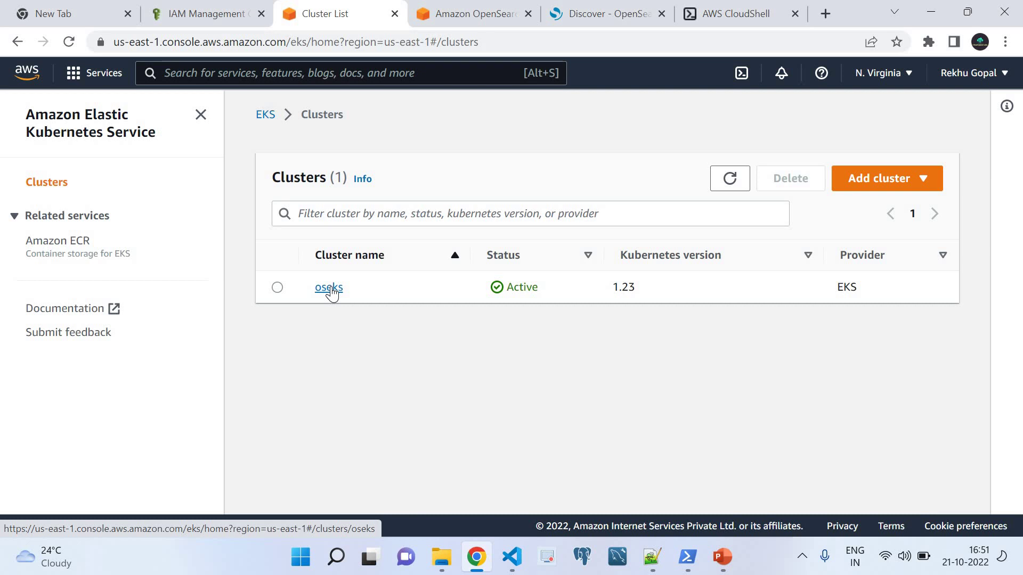
- Widen the Name column in the Amazon OpenSearch Service domains list and view the Discover dashboard
{"action": "left_click", "coordinate": [446, 20]}
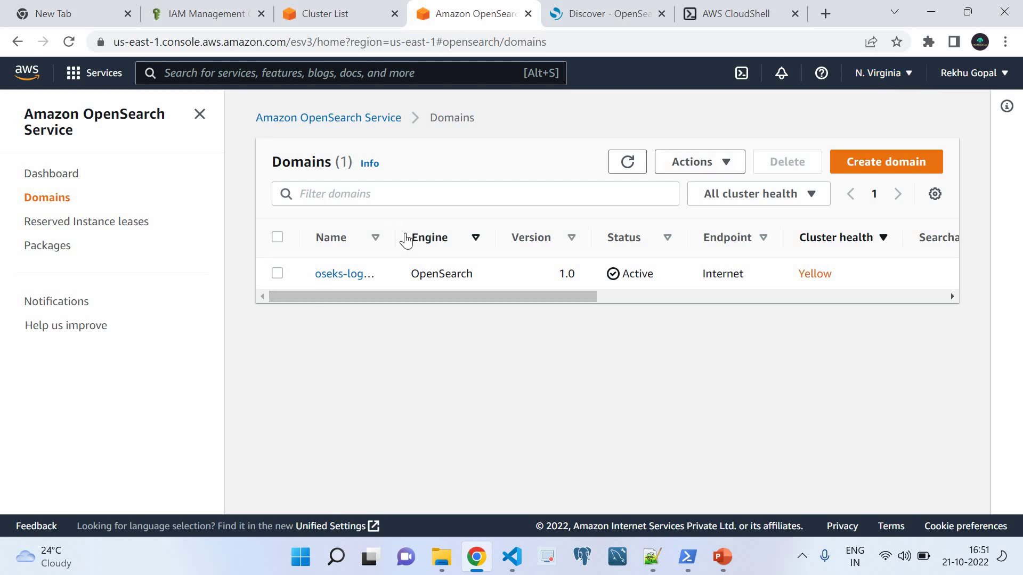
{"action": "left_click_drag", "start_coordinate": [440, 237], "coordinate": [452, 238]}
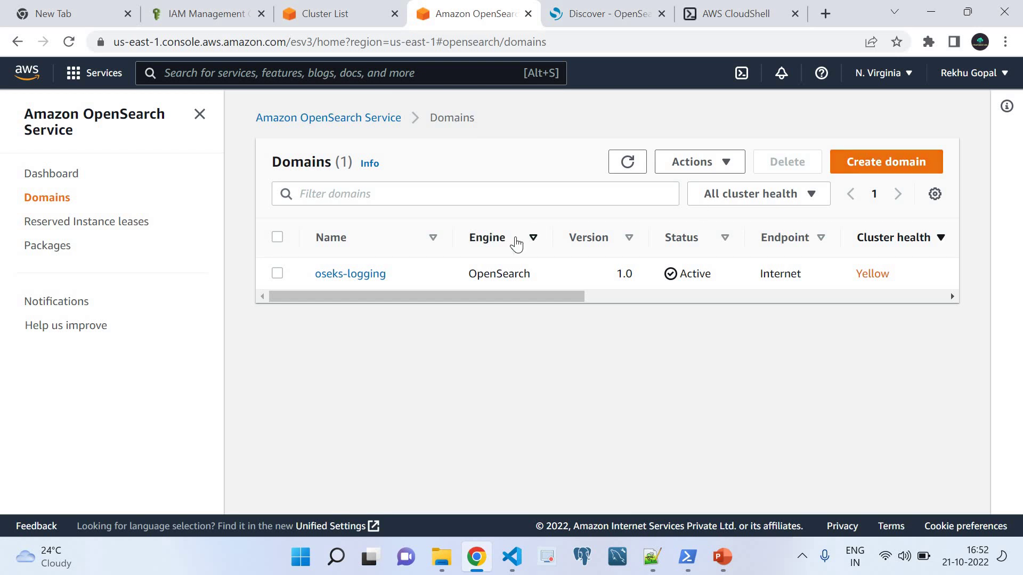
{"action": "left_click", "coordinate": [200, 11]}
{"action": "left_click", "coordinate": [591, 13]}
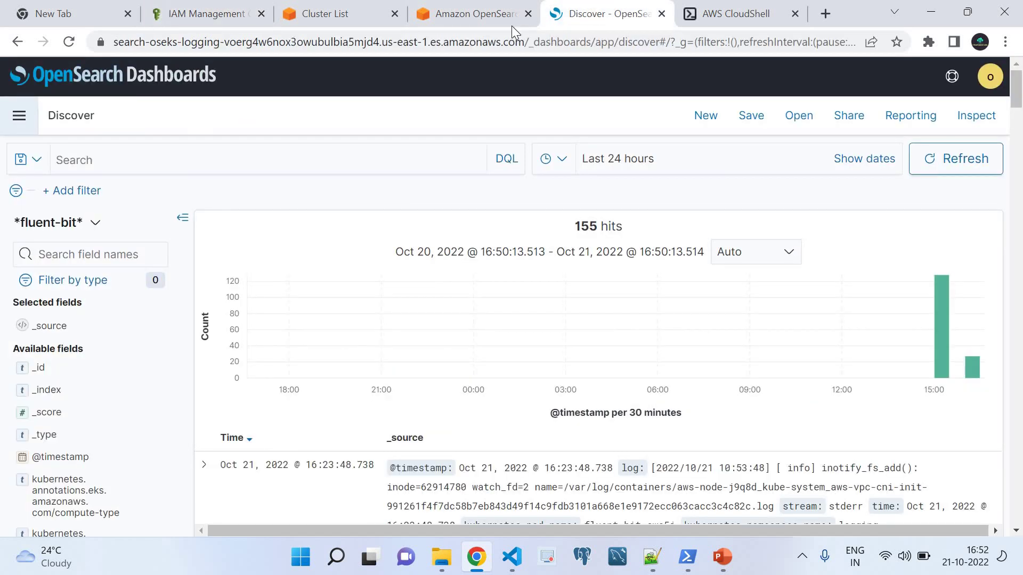
- Close the OpenSearch Discover page and examine the JSON of the fluent-bit-policy in the IAM console
{"action": "left_click", "coordinate": [477, 14]}
{"action": "left_click", "coordinate": [587, 3]}
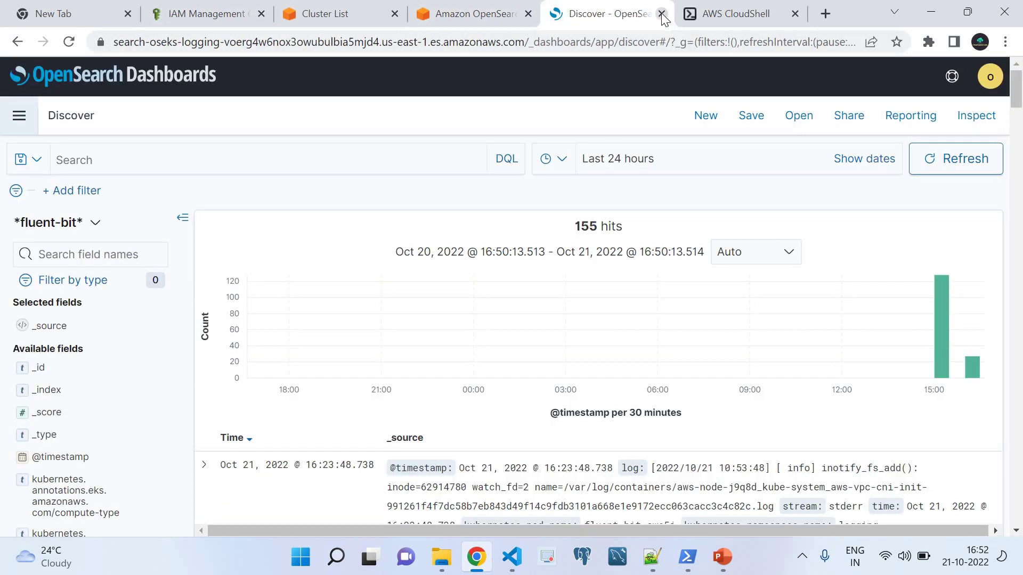
{"action": "left_click", "coordinate": [661, 14]}
{"action": "left_click", "coordinate": [250, 13]}
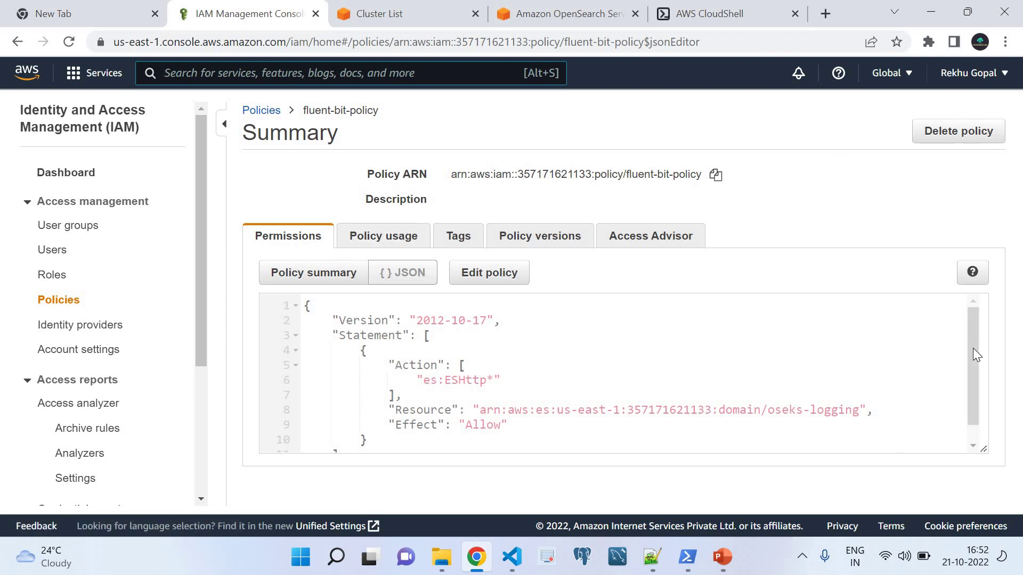
{"action": "scroll", "coordinate": [982, 377], "scroll_direction": "down", "scroll_amount": 1}
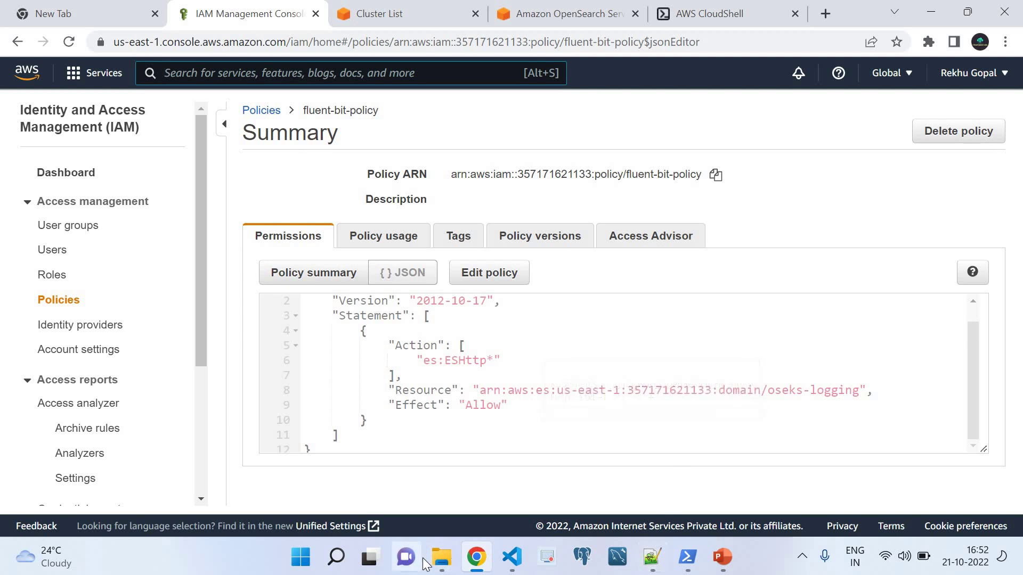
- Open the Kubernetes_logging_with_OpenSearch_FluentBit folder in File Explorer and examine the eksctl create cluster command of Helpfile.txt in Notepad++
{"action": "left_click", "coordinate": [442, 557]}
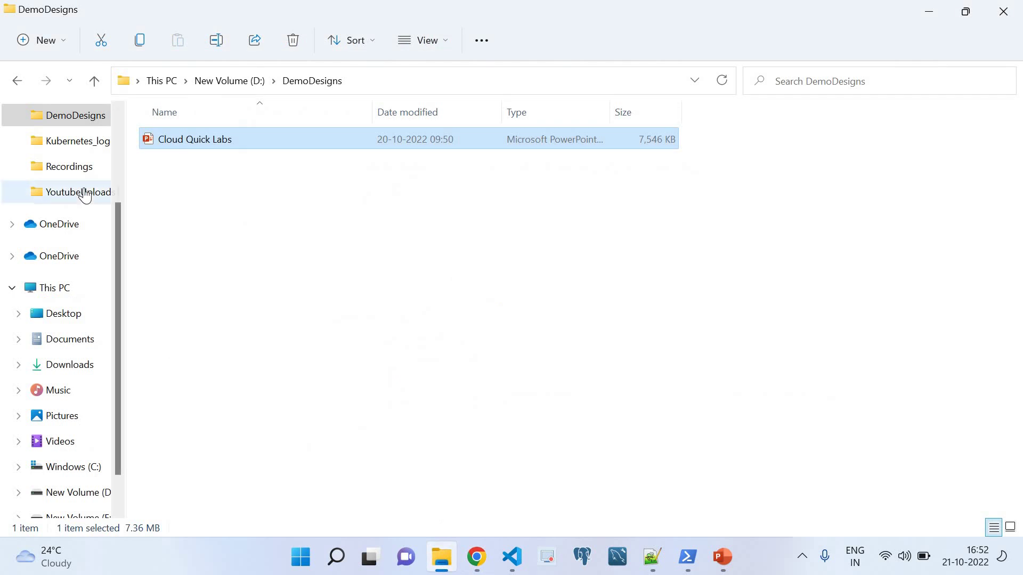
{"action": "left_click", "coordinate": [90, 151]}
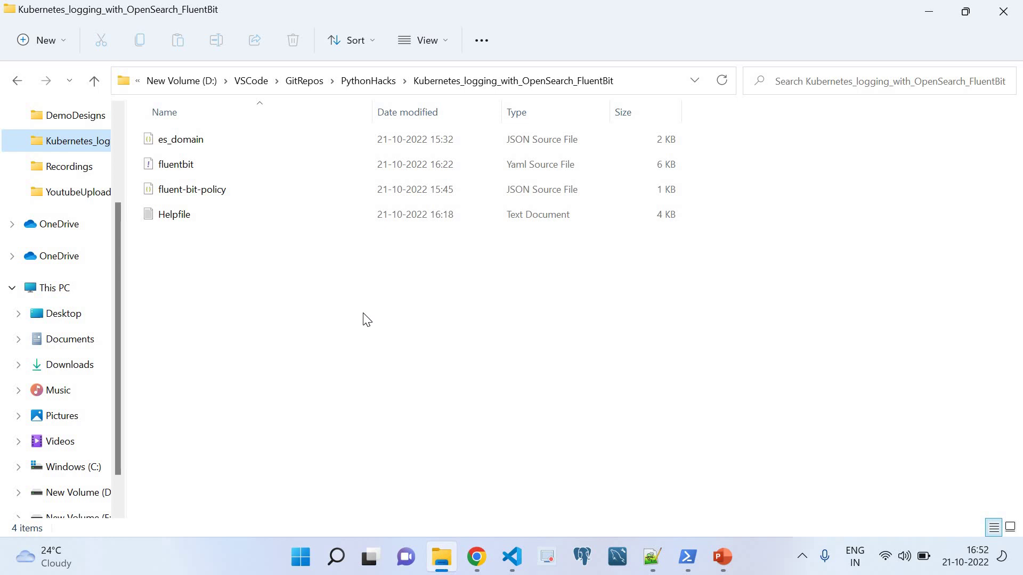
{"action": "left_click", "coordinate": [652, 557]}
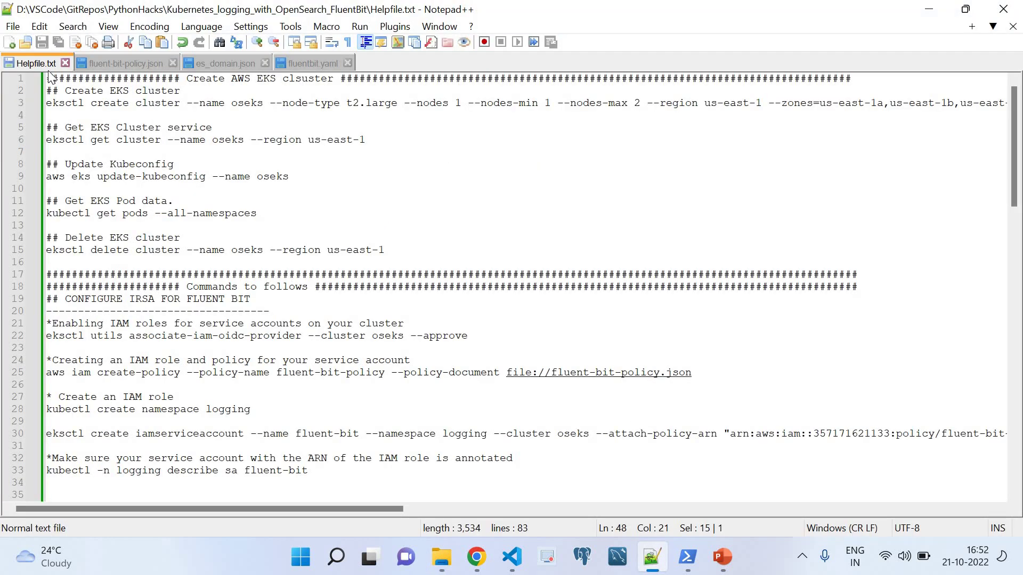
{"action": "mouse_move", "coordinate": [1015, 118]}
{"action": "left_mouse_down"}
{"action": "mouse_move", "coordinate": [1015, 136]}
{"action": "mouse_move", "coordinate": [1015, 119]}
{"action": "left_mouse_up"}
{"action": "left_click_drag", "start_coordinate": [46, 103], "coordinate": [990, 114]}
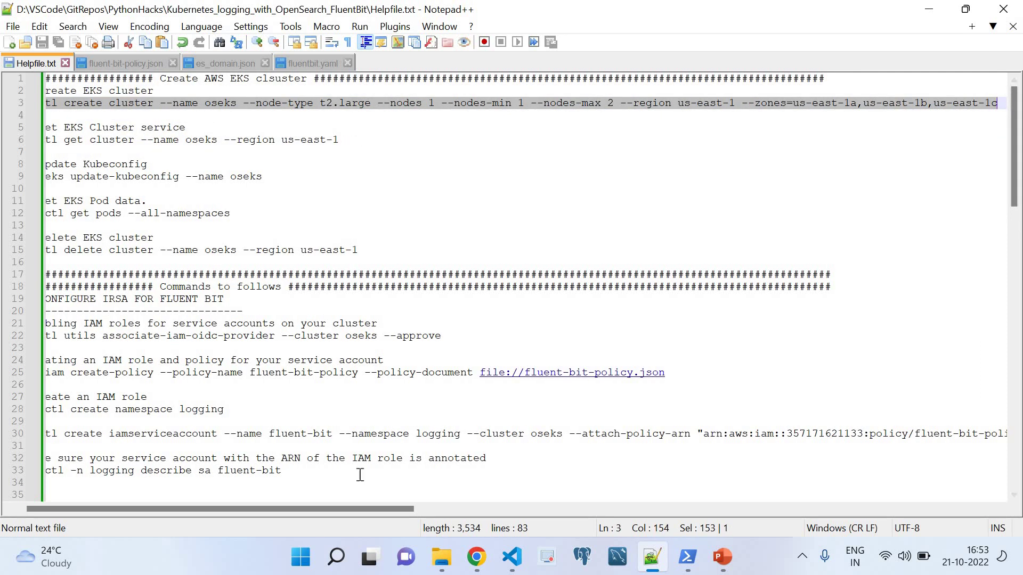
{"action": "left_click_drag", "start_coordinate": [325, 507], "coordinate": [107, 516]}
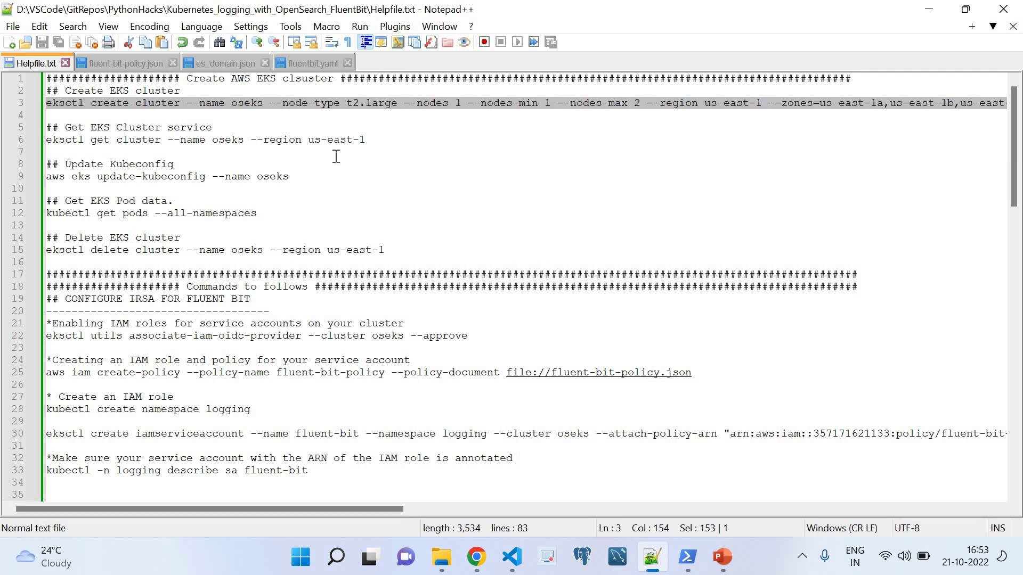
- Switch to File Explorer and look over the files in the Kubernetes_logging_with_OpenSearch_FluentBit folder
{"action": "left_click", "coordinate": [441, 557]}
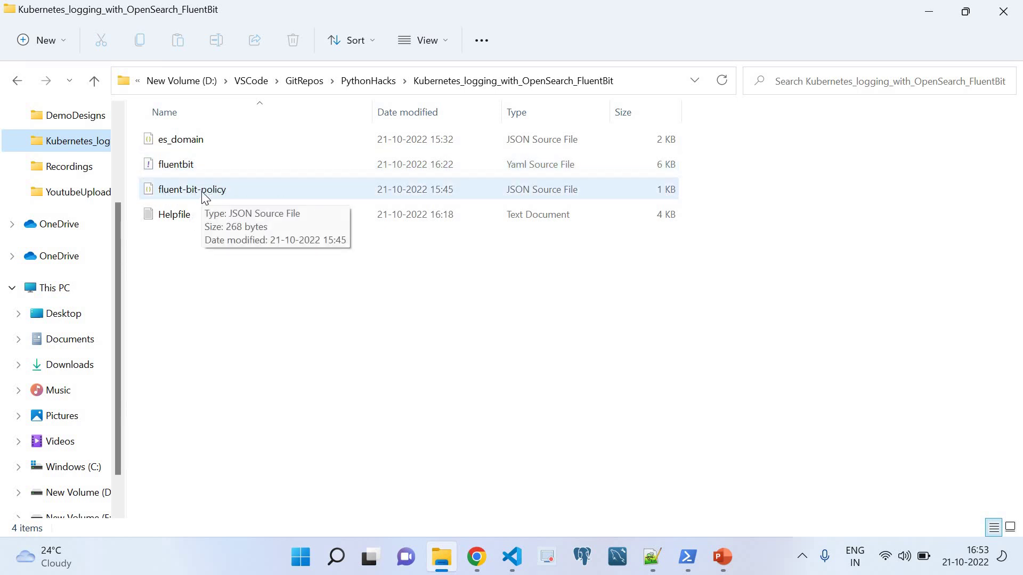
{"action": "left_click", "coordinate": [183, 222]}
{"action": "left_click", "coordinate": [496, 394]}
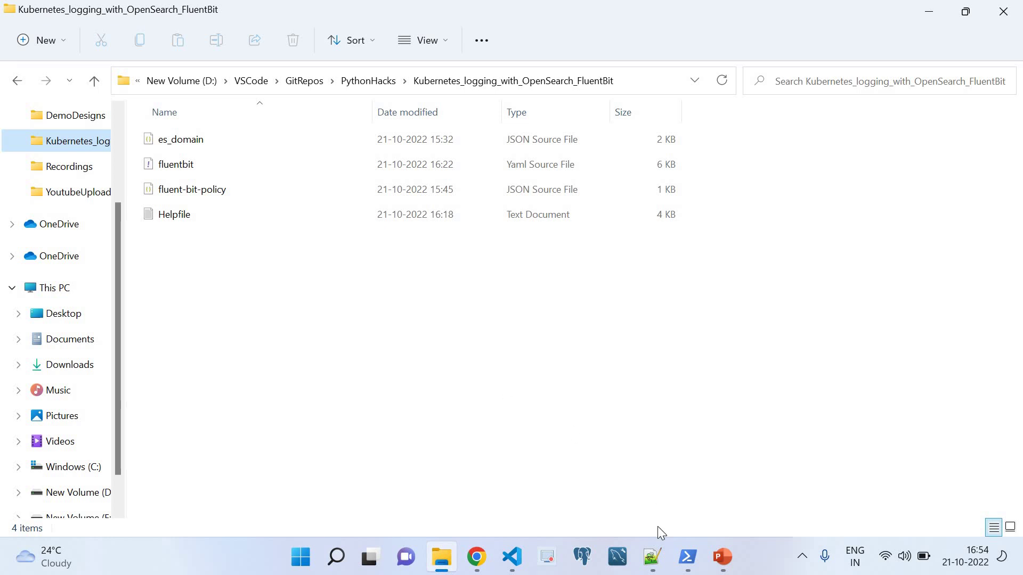
- Switch to Notepad++ and highlight the EKS cluster section of Helpfile.txt, including its delete cluster command
{"action": "left_click", "coordinate": [653, 558]}
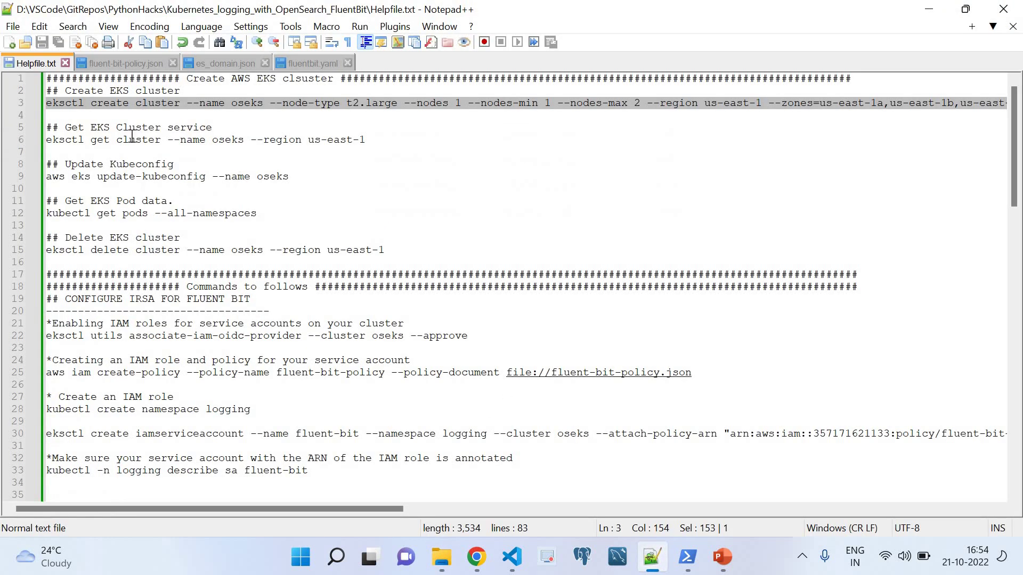
{"action": "left_click_drag", "start_coordinate": [1020, 157], "coordinate": [1009, 138]}
{"action": "scroll", "coordinate": [1009, 133], "scroll_direction": "up", "scroll_amount": 4}
{"action": "left_click", "coordinate": [53, 81]}
{"action": "left_click_drag", "start_coordinate": [54, 85], "coordinate": [872, 278]}
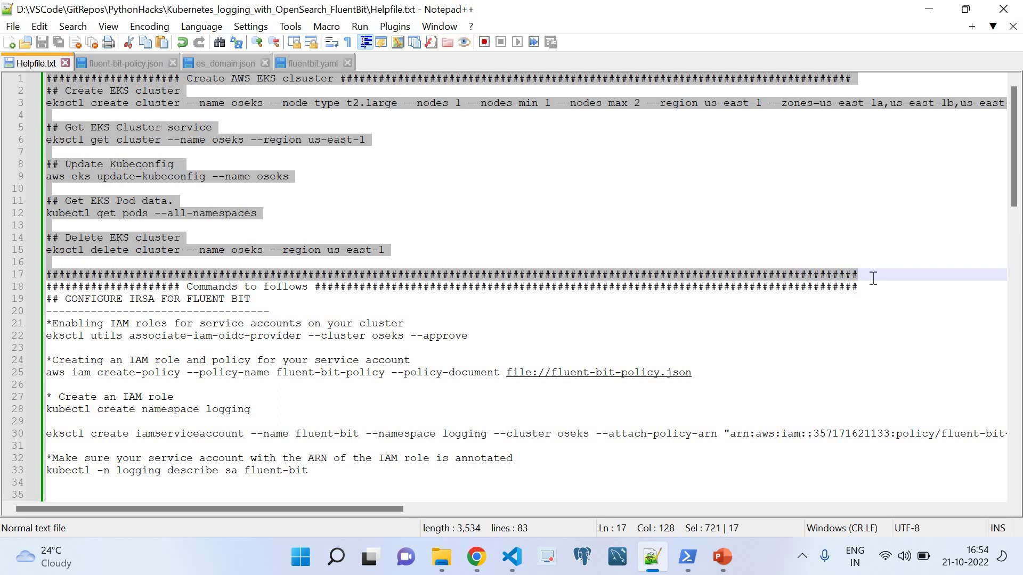
{"action": "left_click", "coordinate": [56, 107]}
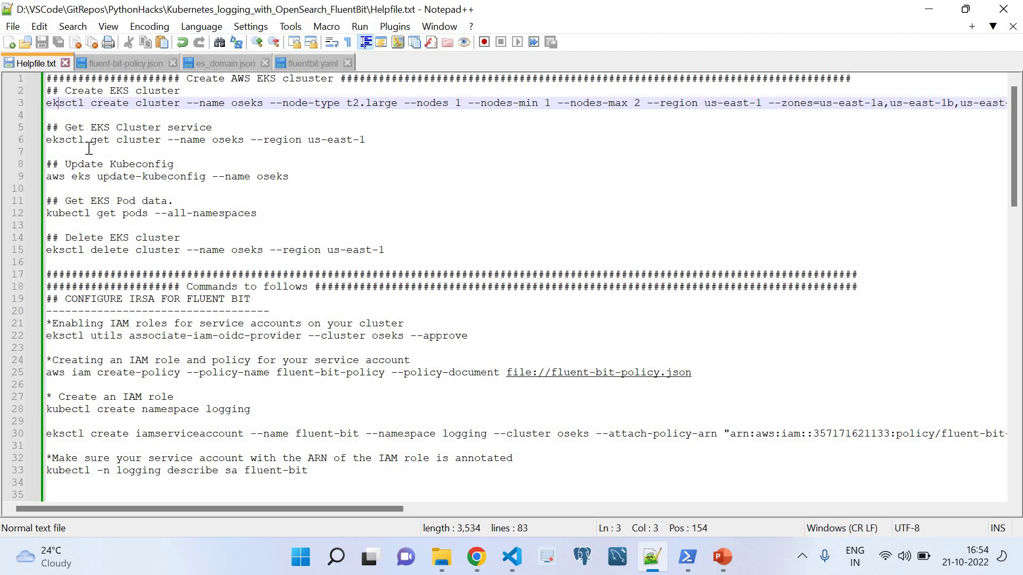
{"action": "left_click_drag", "start_coordinate": [388, 249], "coordinate": [2, 243]}
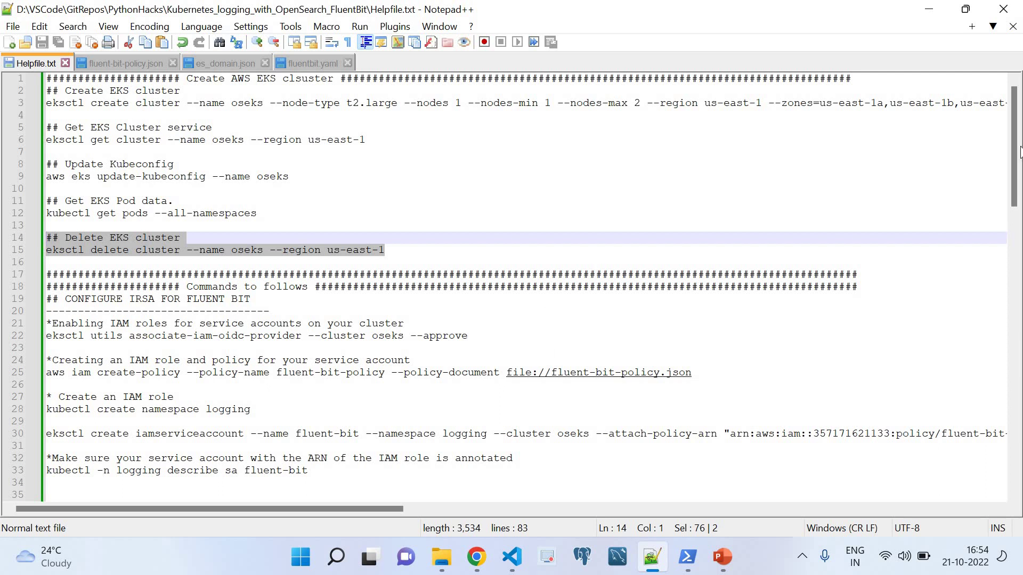
- Skim the IRSA, OpenSearch provisioning and Fluent Bit deployment commands through the end of Helpfile.txt and return to its beginning
{"action": "left_click_drag", "start_coordinate": [1019, 173], "coordinate": [1020, 187]}
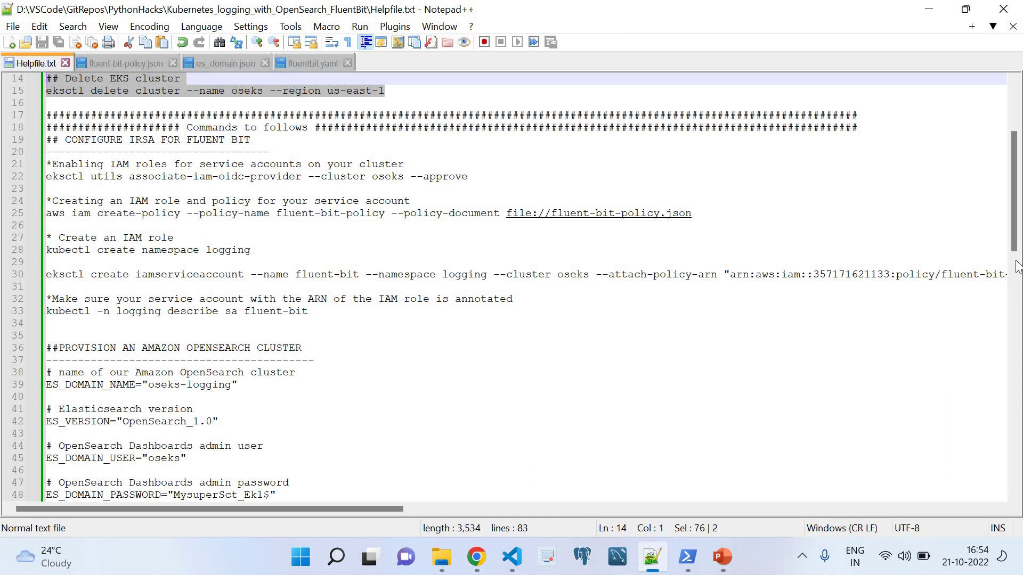
{"action": "left_click_drag", "start_coordinate": [1015, 224], "coordinate": [1015, 385]}
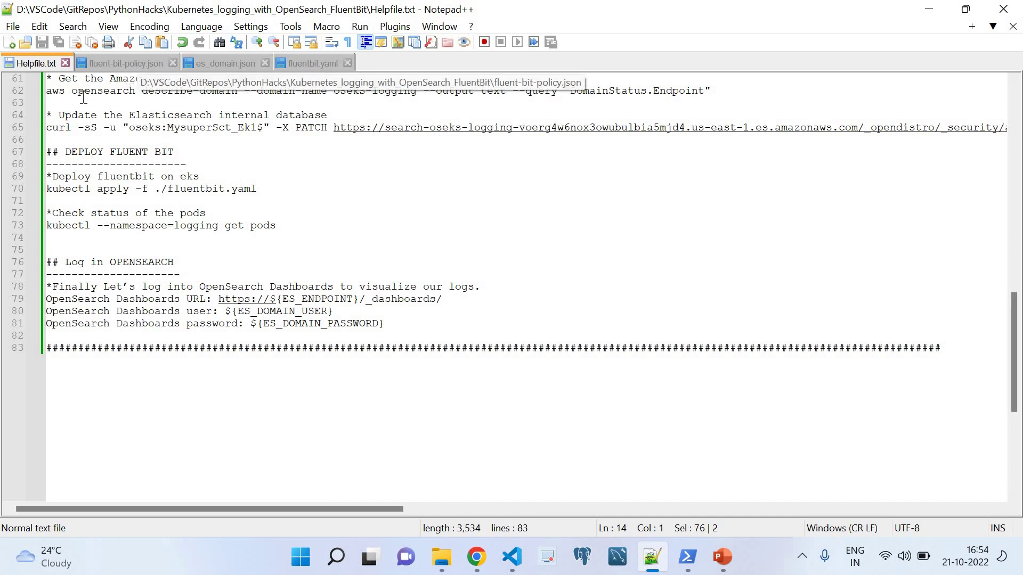
{"action": "left_click_drag", "start_coordinate": [1014, 352], "coordinate": [1015, 144]}
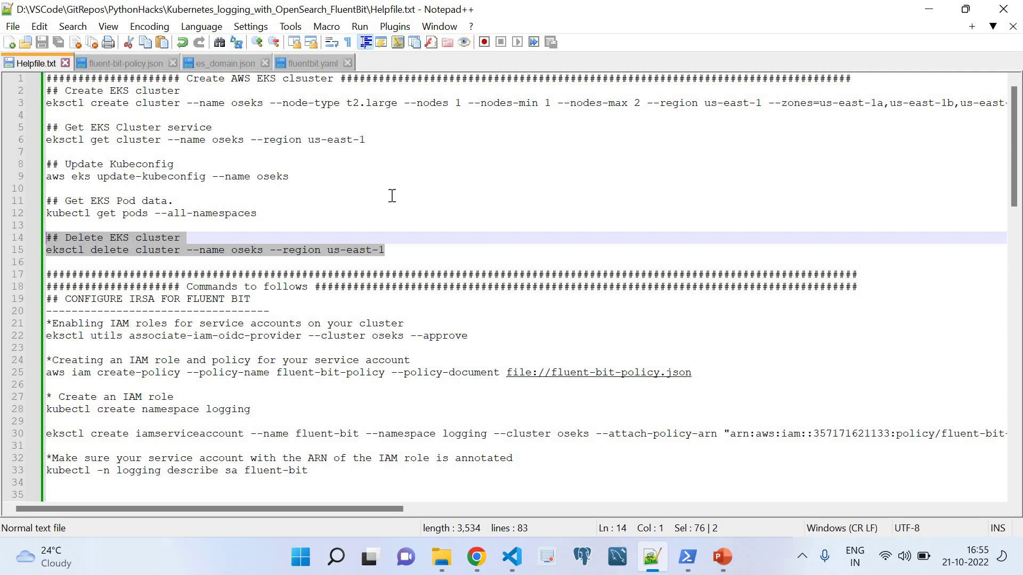
- Switch to Windows PowerShell and highlight the aws configure command with its credential, region and output format prompts
{"action": "left_click", "coordinate": [687, 557]}
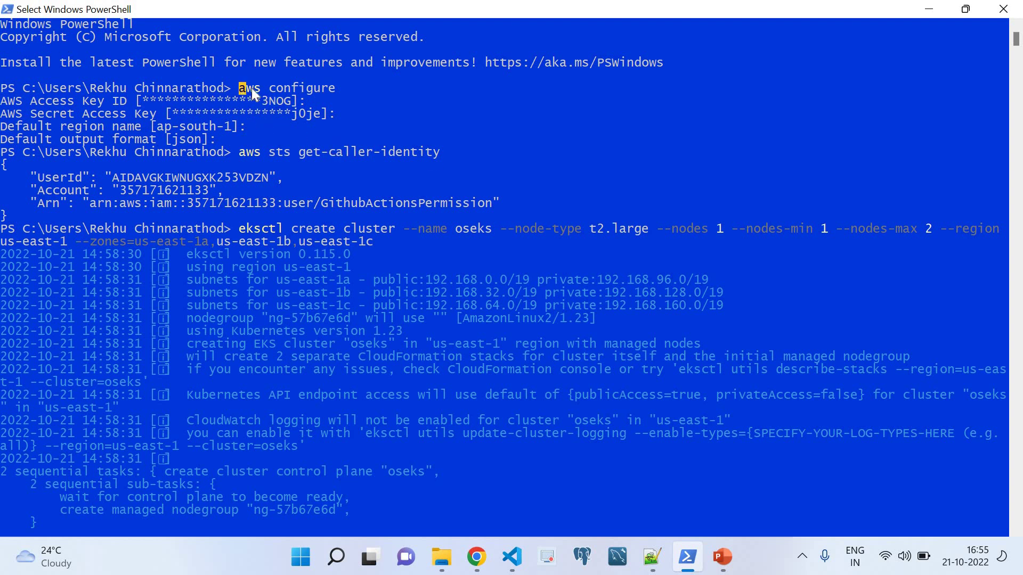
{"action": "left_click_drag", "start_coordinate": [322, 88], "coordinate": [340, 89]}
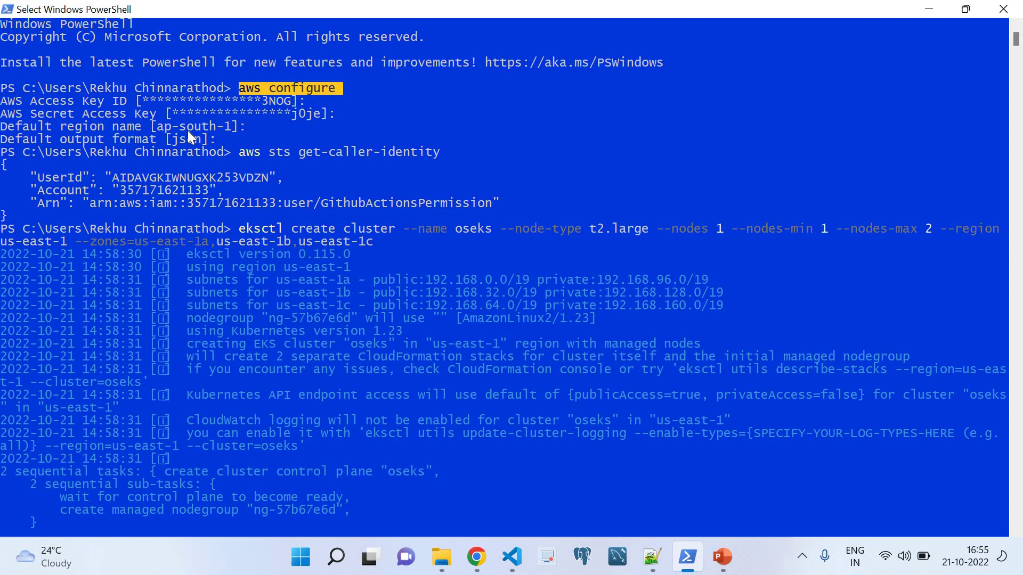
{"action": "left_click", "coordinate": [69, 142]}
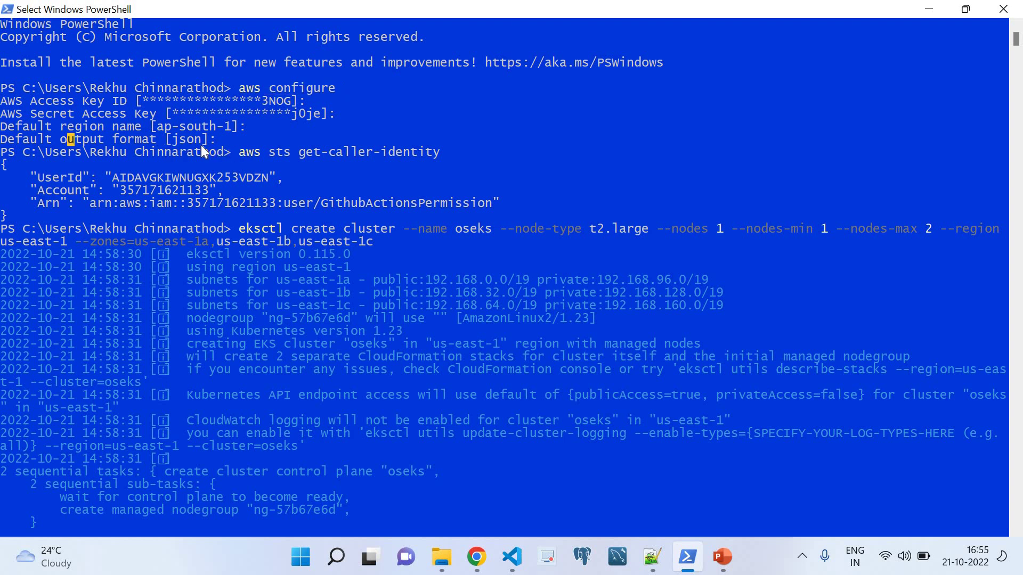
{"action": "left_click_drag", "start_coordinate": [232, 139], "coordinate": [3, 93]}
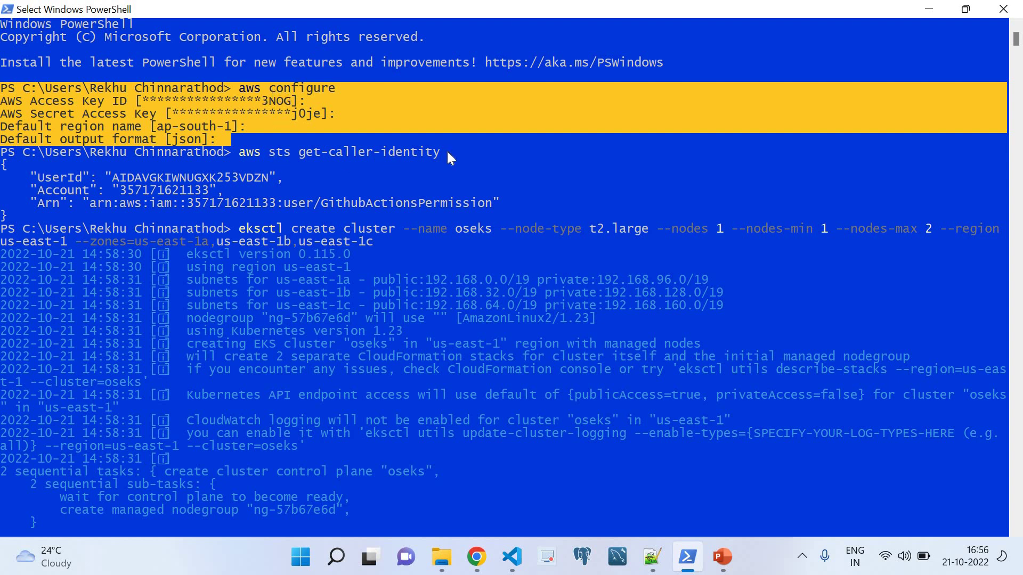
- Examine the aws sts get-caller-identity command and the account and ARN values in its output
{"action": "left_click_drag", "start_coordinate": [13, 217], "coordinate": [1, 150]}
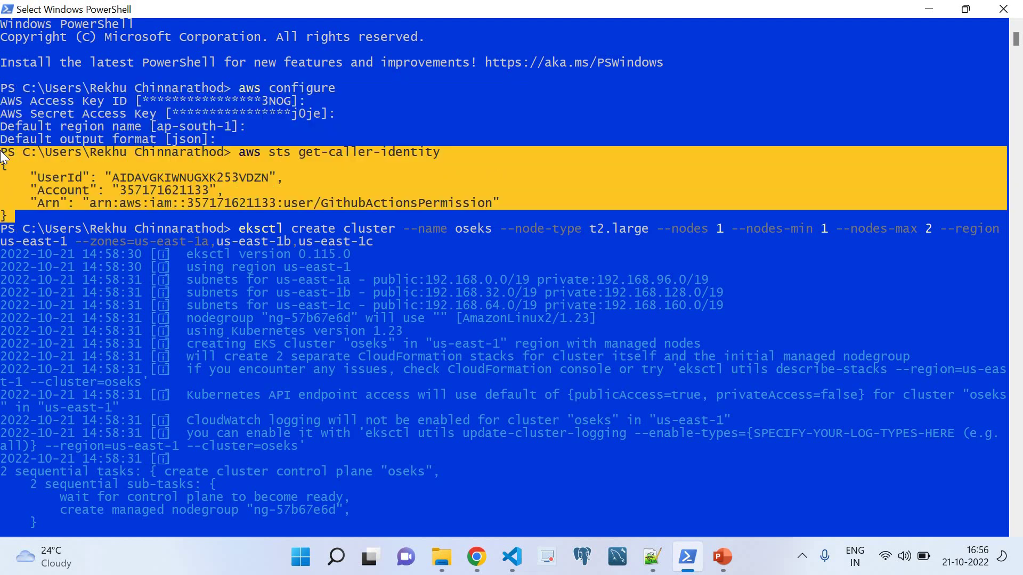
{"action": "left_click", "coordinate": [235, 151]}
{"action": "left_click_drag", "start_coordinate": [271, 149], "coordinate": [454, 159]}
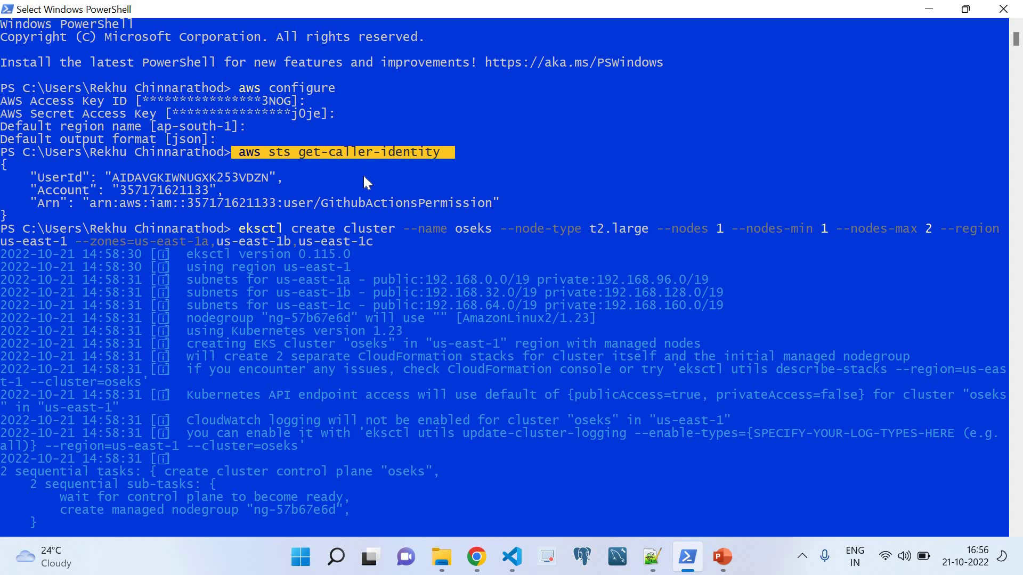
{"action": "double_click", "coordinate": [165, 188]}
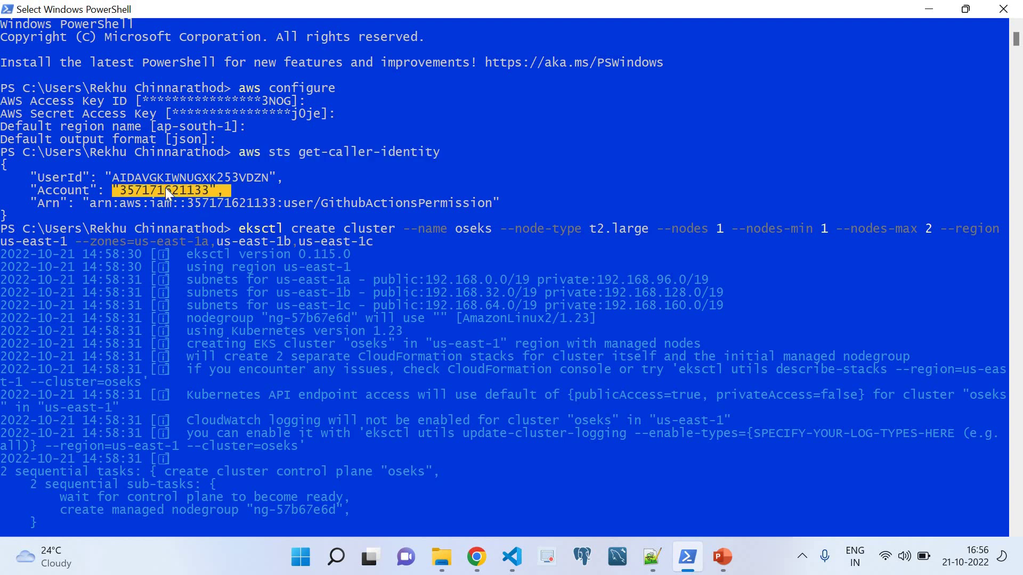
{"action": "double_click", "coordinate": [356, 206]}
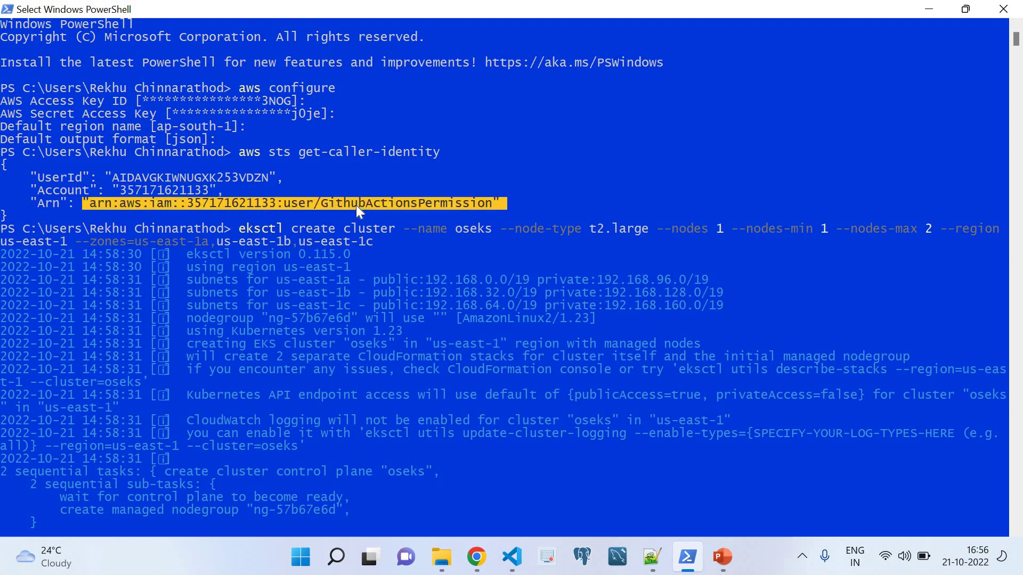
{"action": "left_click_drag", "start_coordinate": [14, 216], "coordinate": [3, 156]}
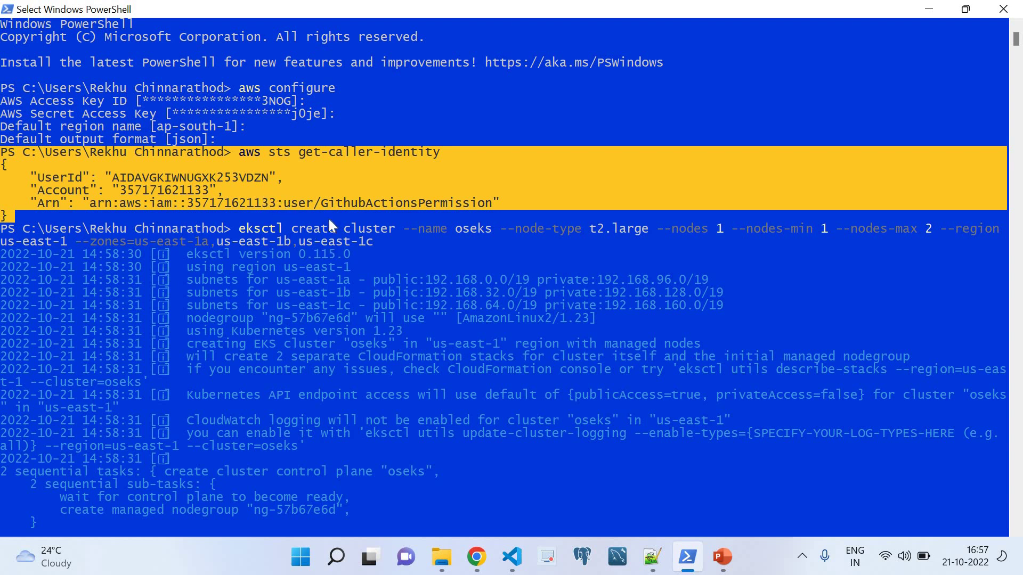
- Highlight the eksctl create cluster command for oseks and the cluster creation log beneath it
{"action": "left_click", "coordinate": [389, 241]}
{"action": "left_click_drag", "start_coordinate": [388, 239], "coordinate": [235, 229]}
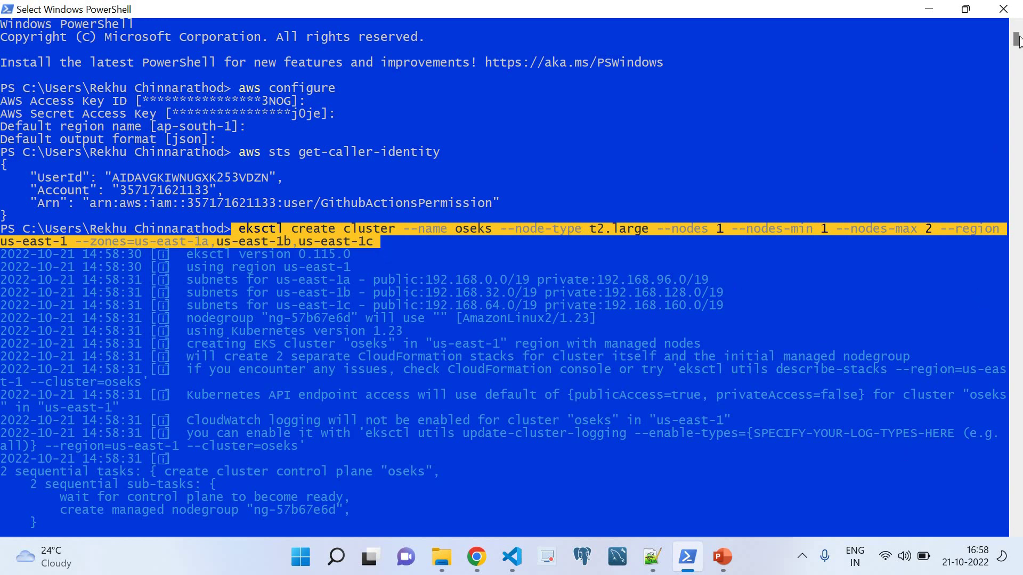
{"action": "scroll", "coordinate": [1016, 43], "scroll_direction": "down", "scroll_amount": 20}
{"action": "scroll", "coordinate": [1017, 37], "scroll_direction": "up", "scroll_amount": 4}
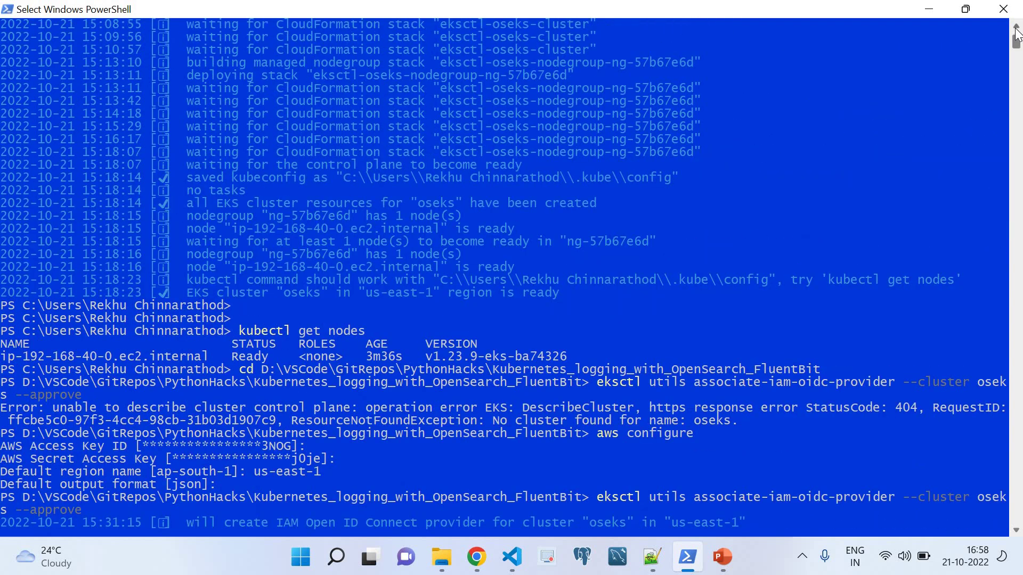
{"action": "scroll", "coordinate": [1016, 33], "scroll_direction": "up", "scroll_amount": 2}
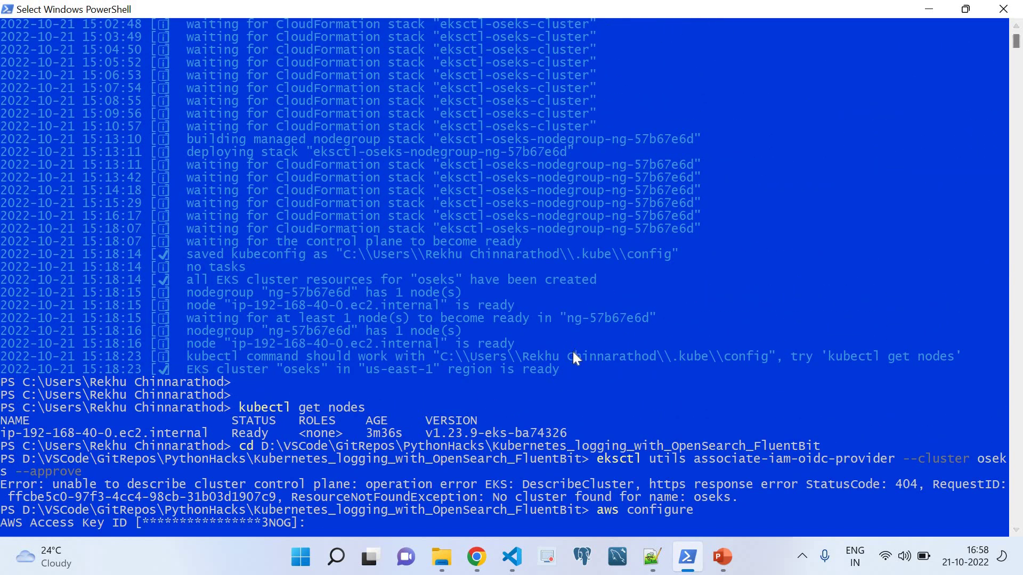
{"action": "left_click", "coordinate": [570, 369]}
{"action": "left_click_drag", "start_coordinate": [553, 372], "coordinate": [3, 197]}
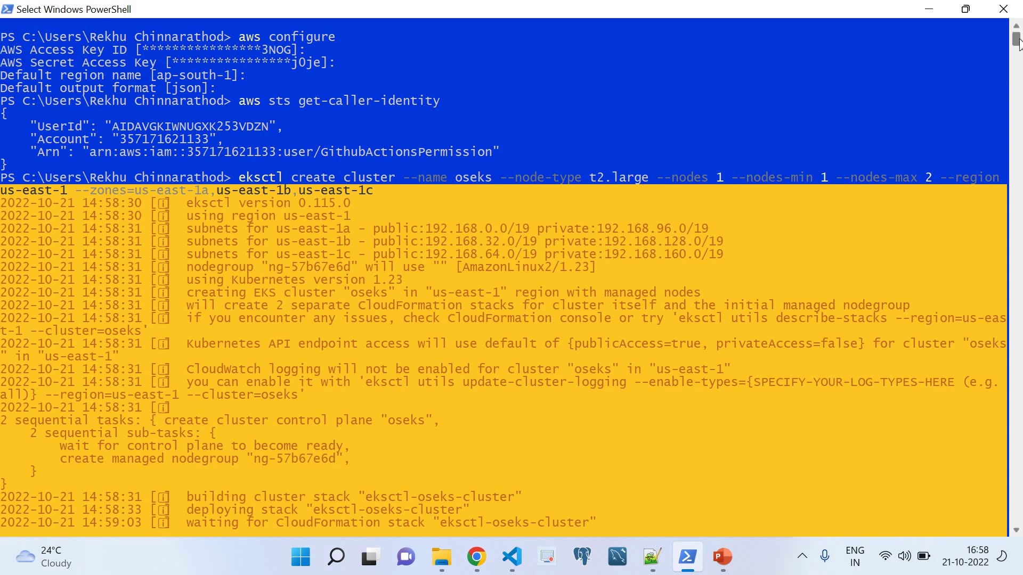
- Highlight the final status line of the oseks cluster creation log, just above the kubectl get nodes command
{"action": "scroll", "coordinate": [1020, 43], "scroll_direction": "down", "scroll_amount": 15}
{"action": "left_click", "coordinate": [195, 180]}
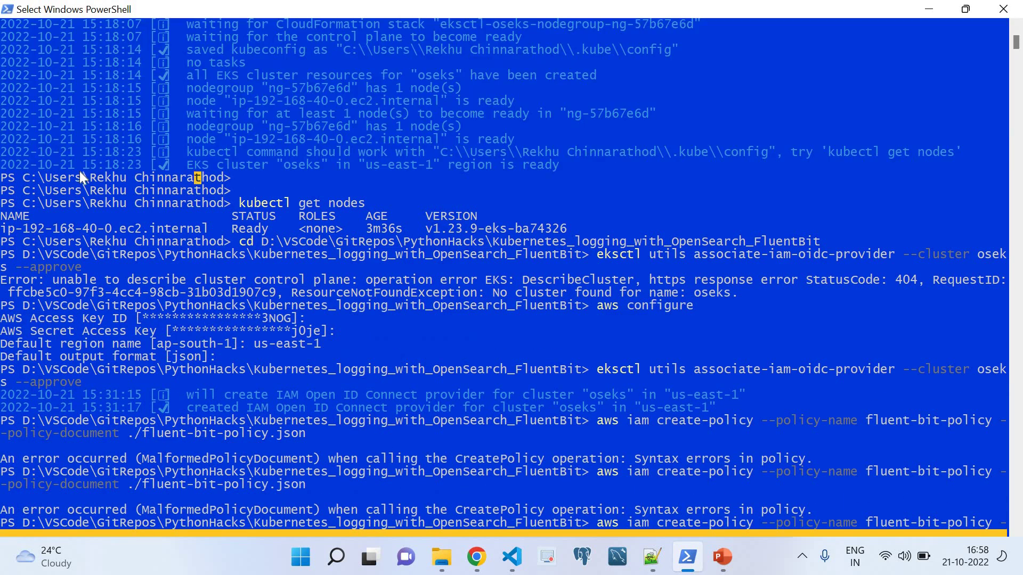
{"action": "left_click_drag", "start_coordinate": [563, 170], "coordinate": [4, 169]}
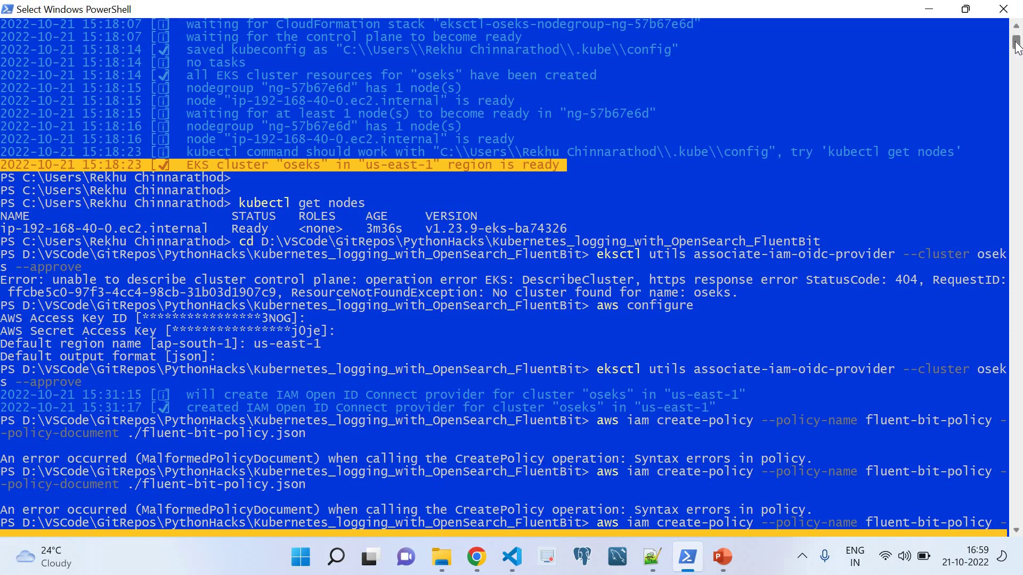
- Highlight the oseks cluster creation log from its subnet lines to the end, then only its final status line
{"action": "left_click_drag", "start_coordinate": [1016, 47], "coordinate": [1016, 43]}
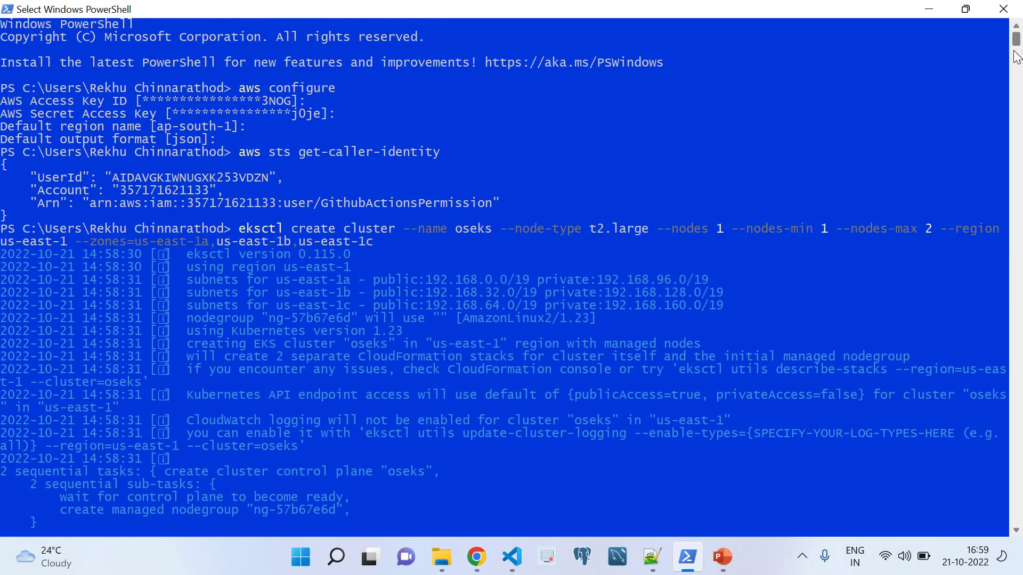
{"action": "left_click_drag", "start_coordinate": [290, 277], "coordinate": [566, 401]}
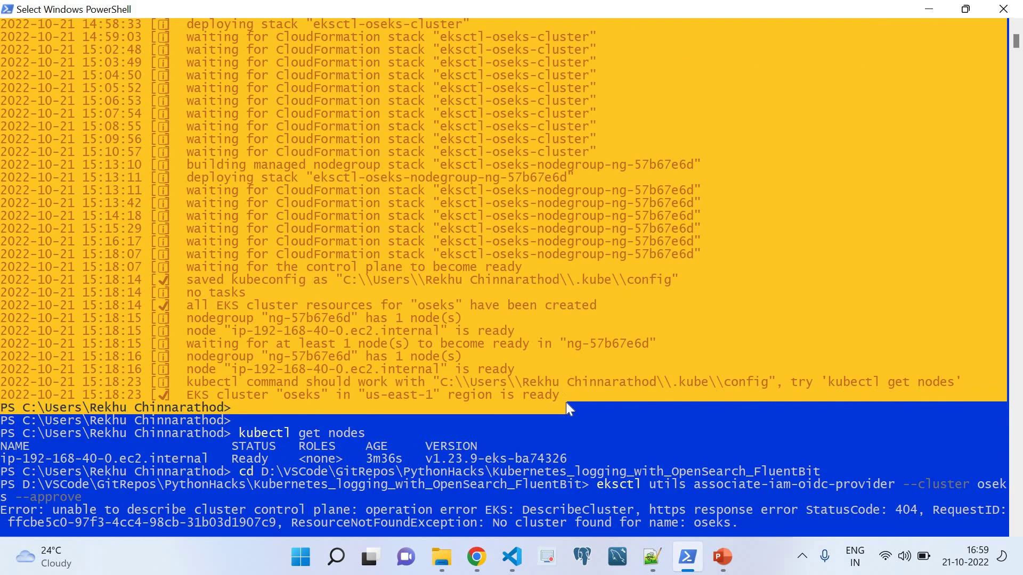
{"action": "left_click", "coordinate": [566, 402]}
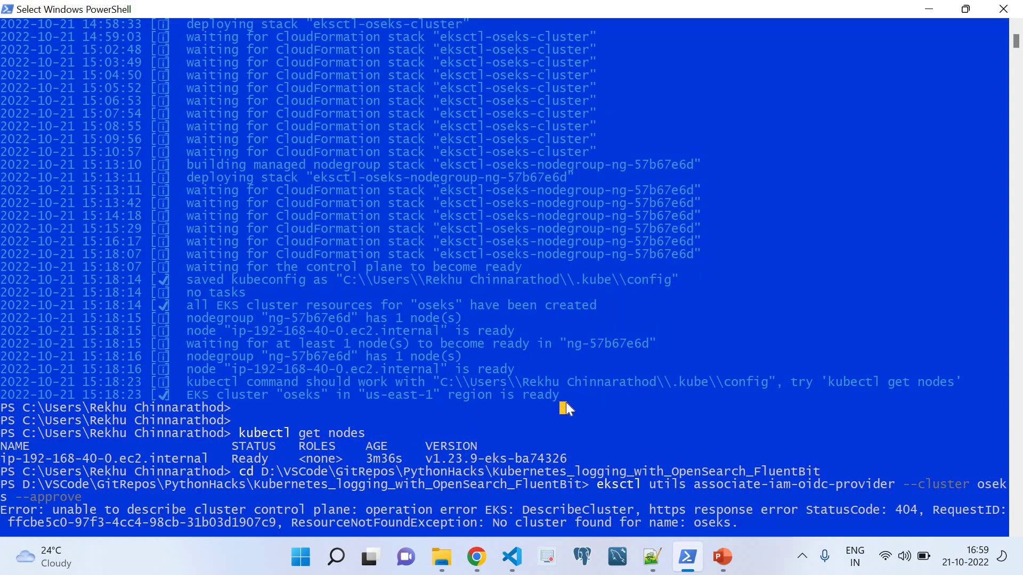
{"action": "left_click_drag", "start_coordinate": [564, 392], "coordinate": [3, 399]}
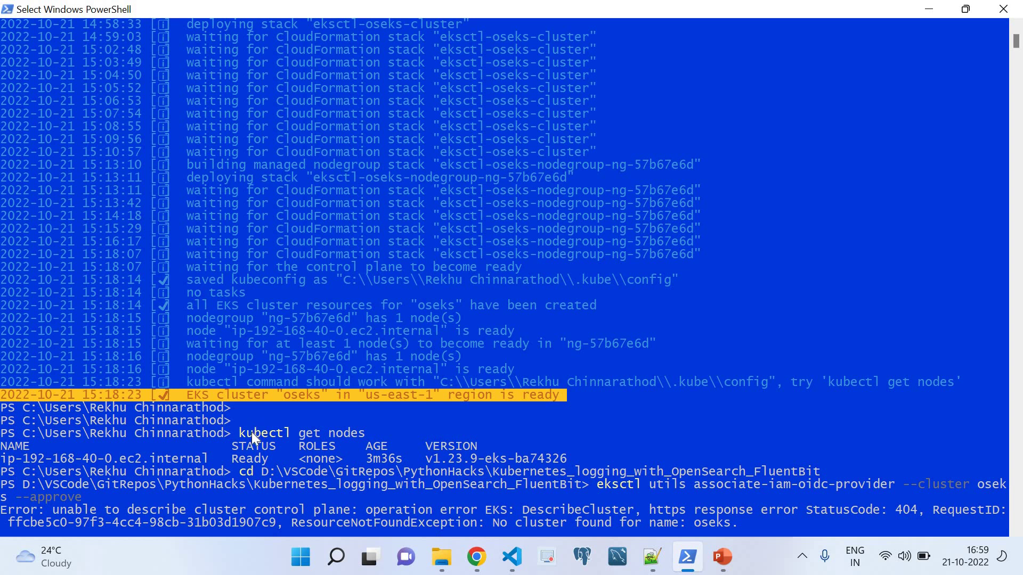
- Highlight the kubectl get nodes command together with the node listing beneath it
{"action": "left_click_drag", "start_coordinate": [244, 433], "coordinate": [476, 459]}
{"action": "left_click_drag", "start_coordinate": [567, 457], "coordinate": [582, 458]}
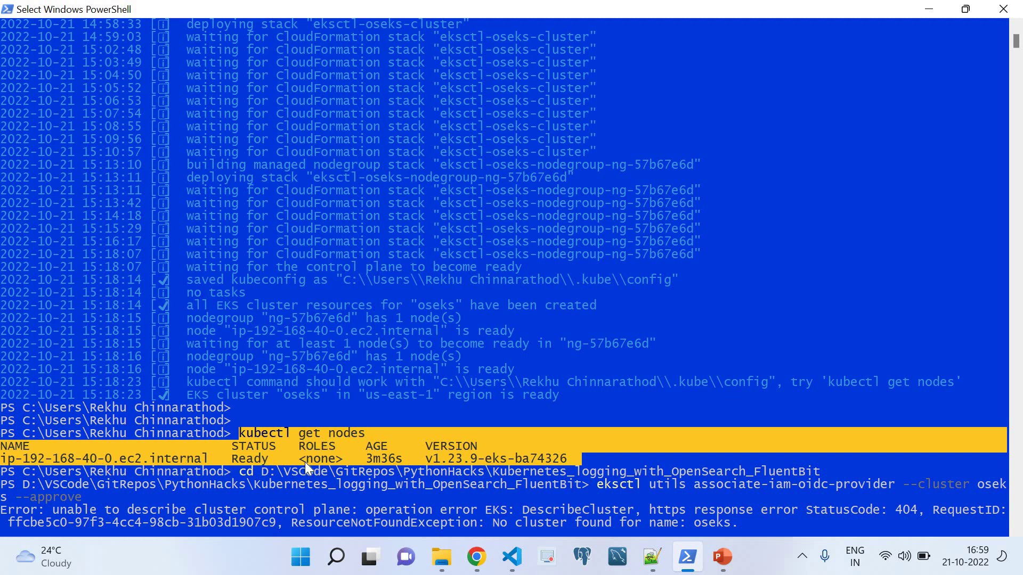
{"action": "left_click", "coordinate": [622, 465]}
{"action": "right_click", "coordinate": [622, 465]}
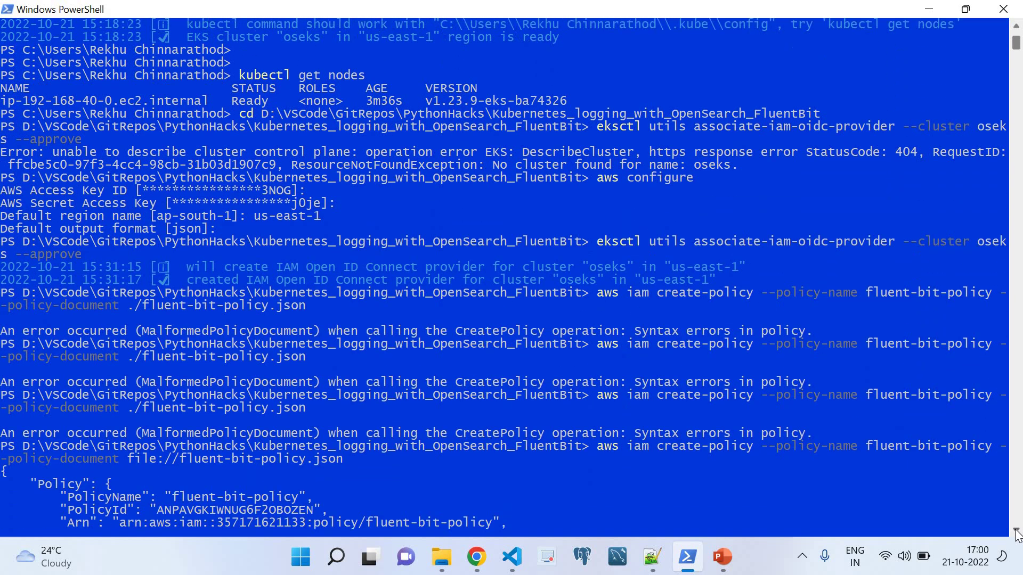
{"action": "left_click_drag", "start_coordinate": [234, 78], "coordinate": [468, 127]}
{"action": "left_click_drag", "start_coordinate": [606, 101], "coordinate": [607, 101]}
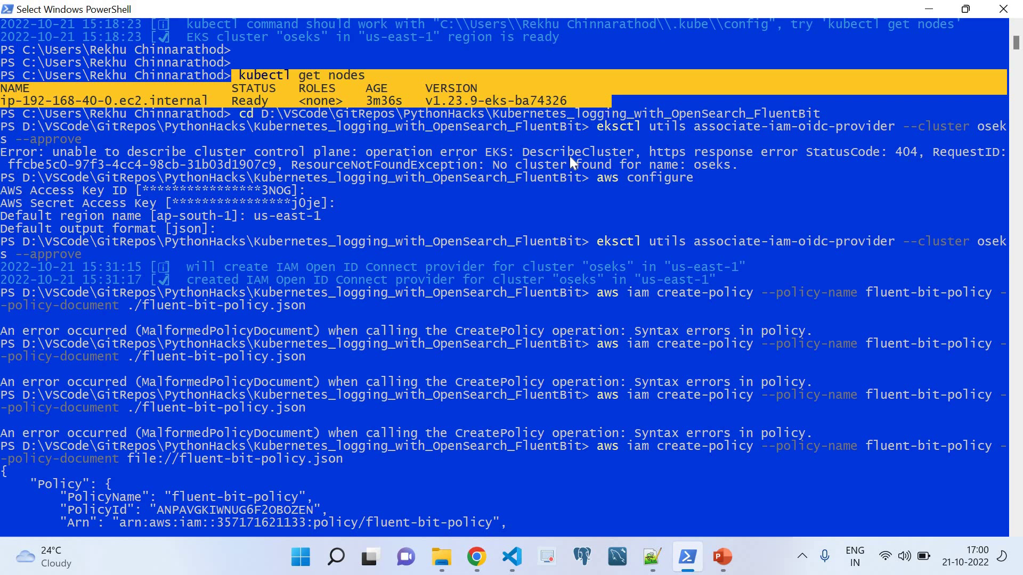
- Switch to Helpfile.txt in Notepad++ and highlight the CONFIGURE IRSA FOR FLUENT BIT heading and the eksctl utils associate-iam-oidc-provider command
{"action": "left_click", "coordinate": [652, 557]}
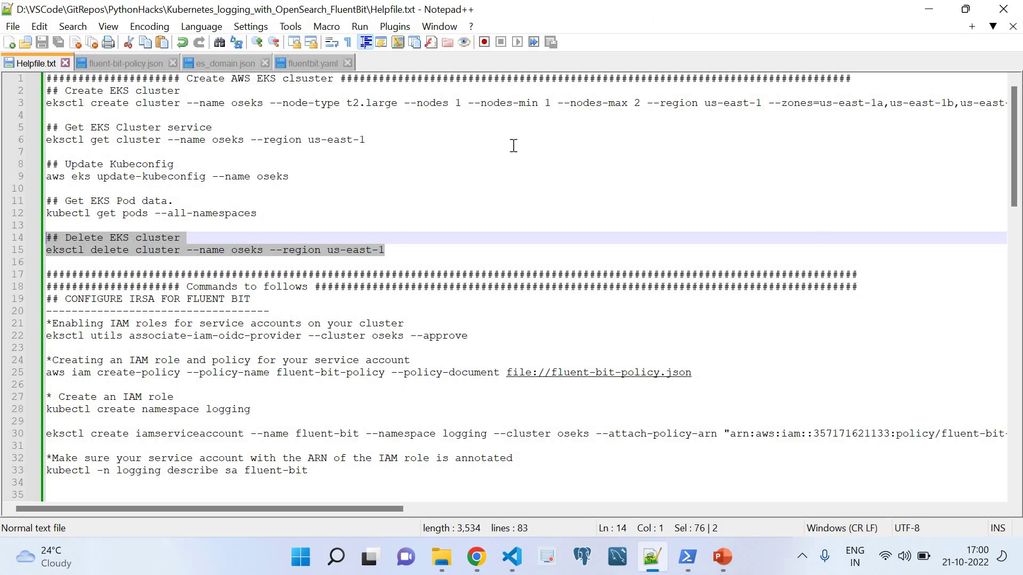
{"action": "left_click_drag", "start_coordinate": [1019, 181], "coordinate": [1019, 211]}
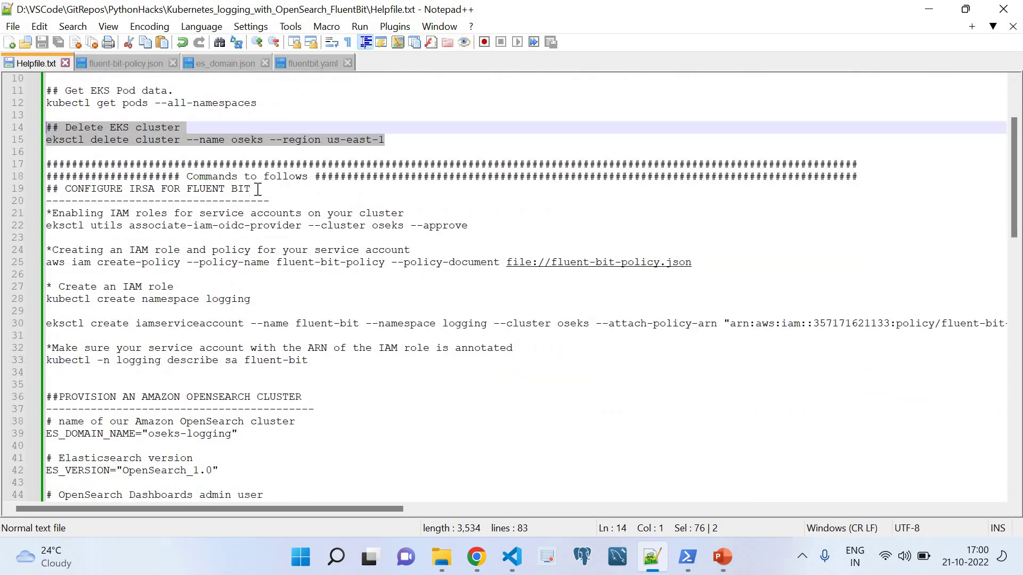
{"action": "left_click_drag", "start_coordinate": [258, 190], "coordinate": [226, 189]}
{"action": "left_click", "coordinate": [293, 205]}
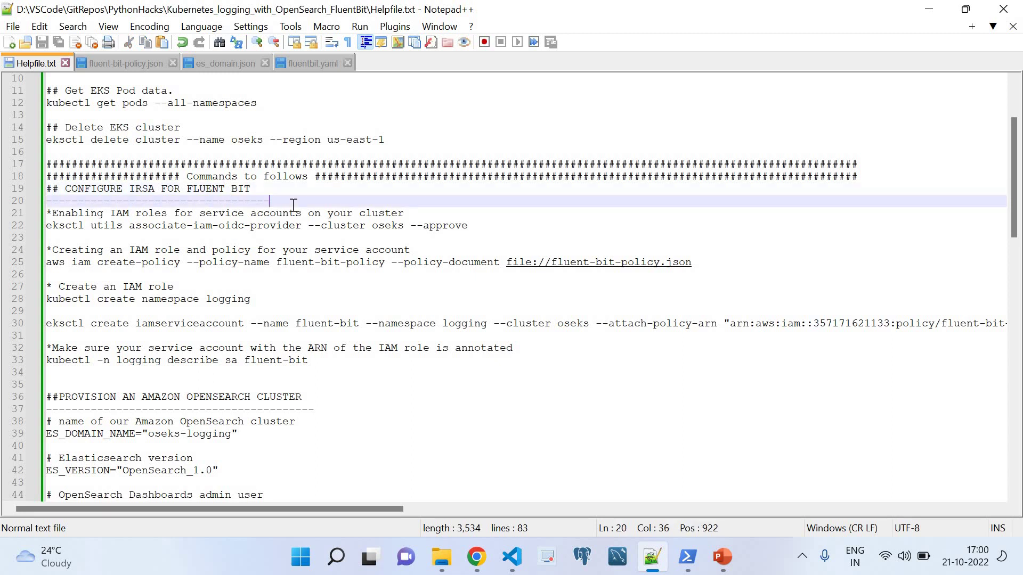
{"action": "left_click_drag", "start_coordinate": [257, 189], "coordinate": [62, 184]}
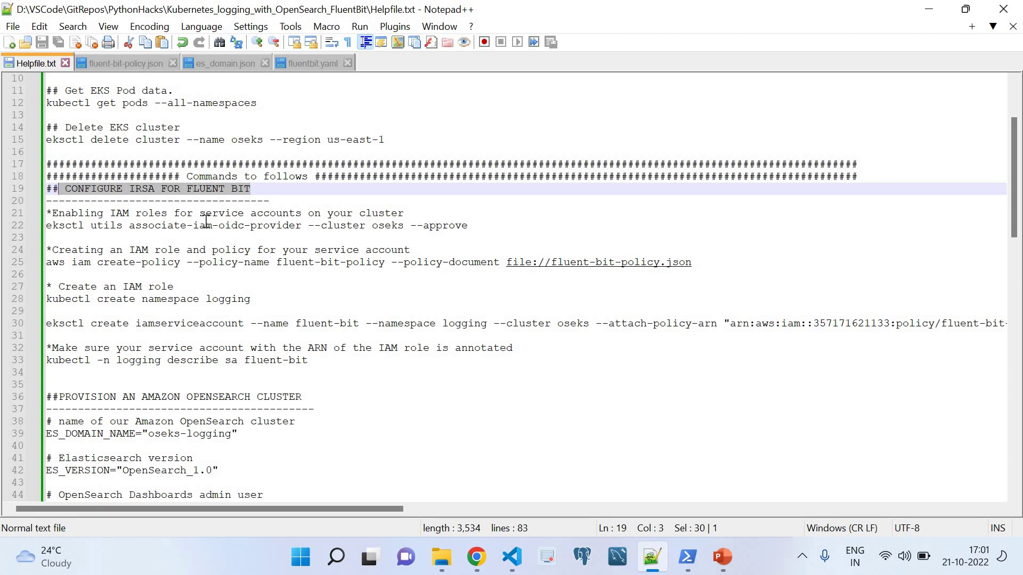
{"action": "left_click", "coordinate": [470, 226]}
{"action": "left_click_drag", "start_coordinate": [470, 227], "coordinate": [11, 228]}
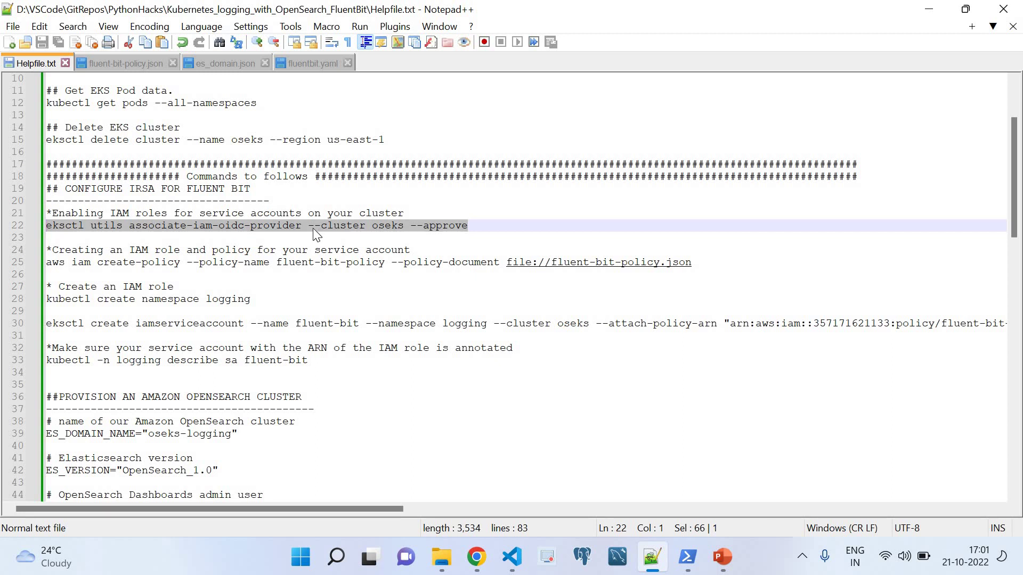
- Switch to Windows PowerShell and highlight the first associate-iam-oidc-provider attempt and the aws configure block that follows it
{"action": "left_click", "coordinate": [687, 557]}
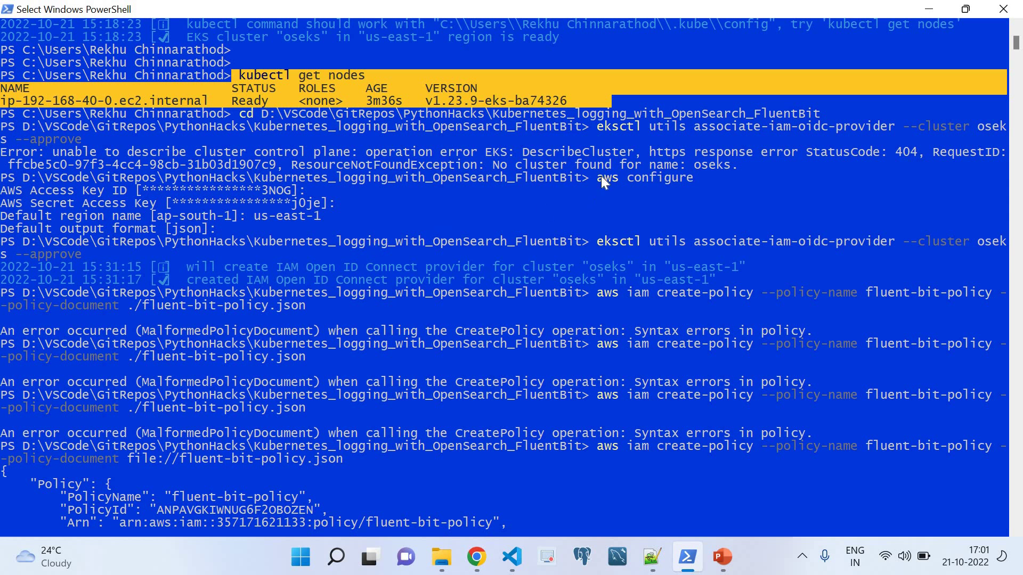
{"action": "left_click_drag", "start_coordinate": [597, 177], "coordinate": [580, 234]}
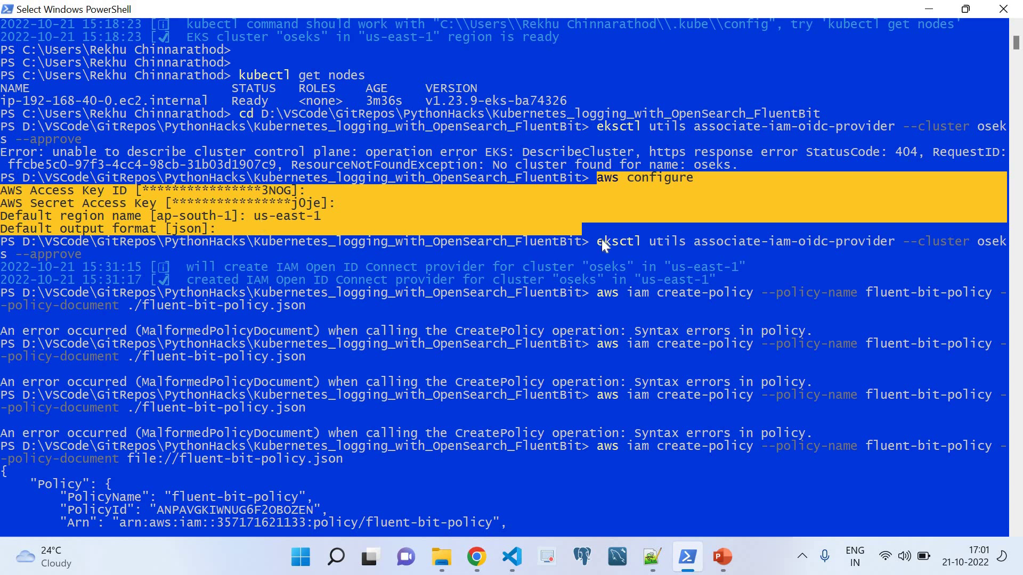
{"action": "left_click_drag", "start_coordinate": [595, 126], "coordinate": [738, 168]}
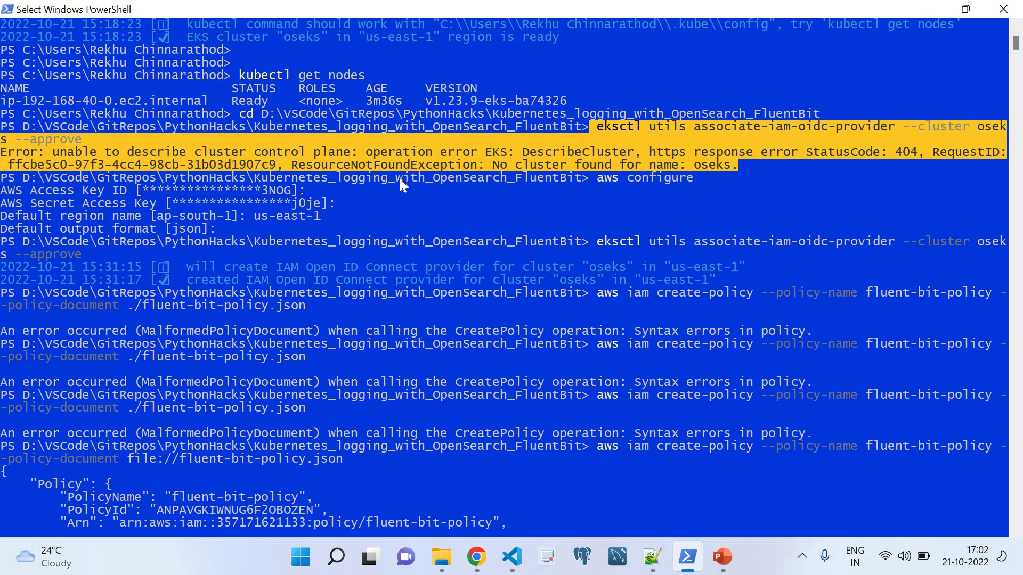
{"action": "left_click_drag", "start_coordinate": [599, 176], "coordinate": [595, 229]}
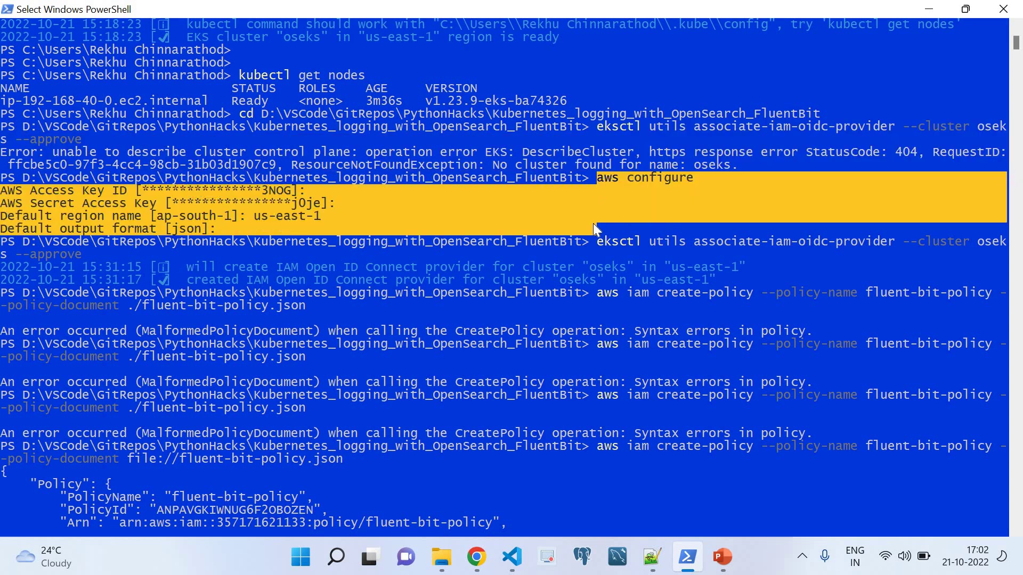
{"action": "left_click", "coordinate": [324, 202]}
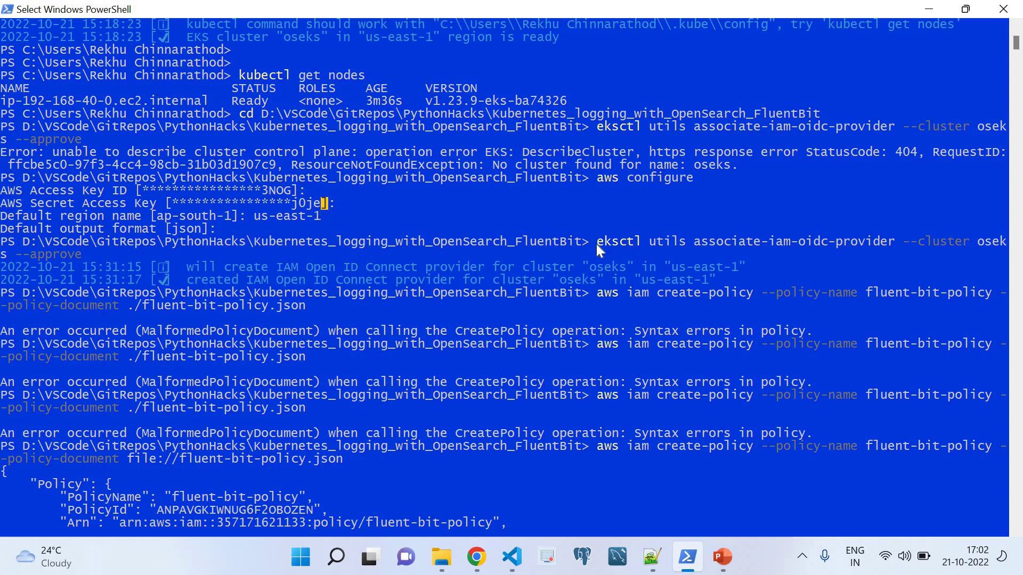
- Highlight the repeated associate-iam-oidc-provider command with its output, then the first aws iam create-policy command for fluent-bit-policy
{"action": "left_click_drag", "start_coordinate": [595, 242], "coordinate": [600, 256]}
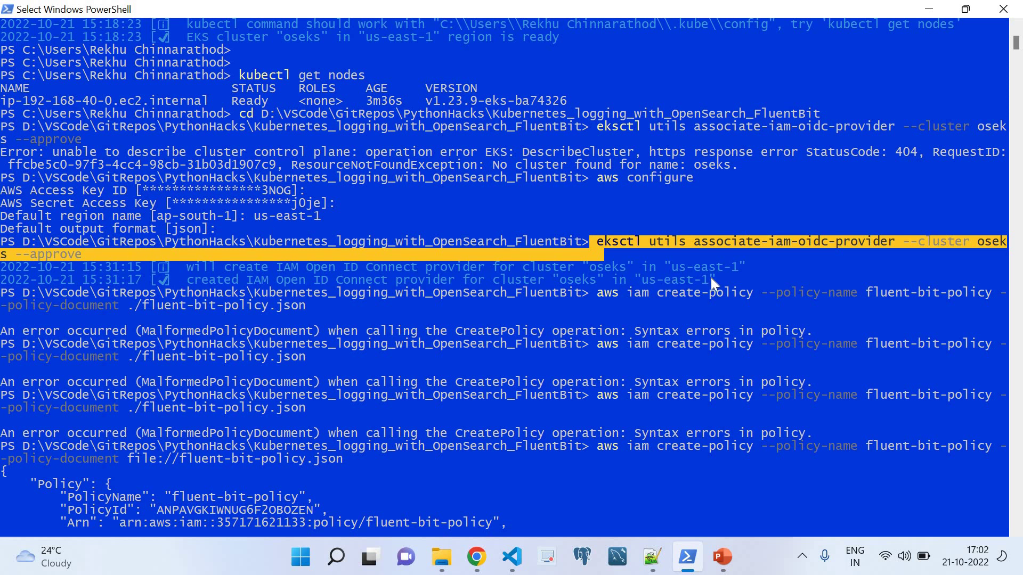
{"action": "left_click_drag", "start_coordinate": [717, 279], "coordinate": [1, 255]}
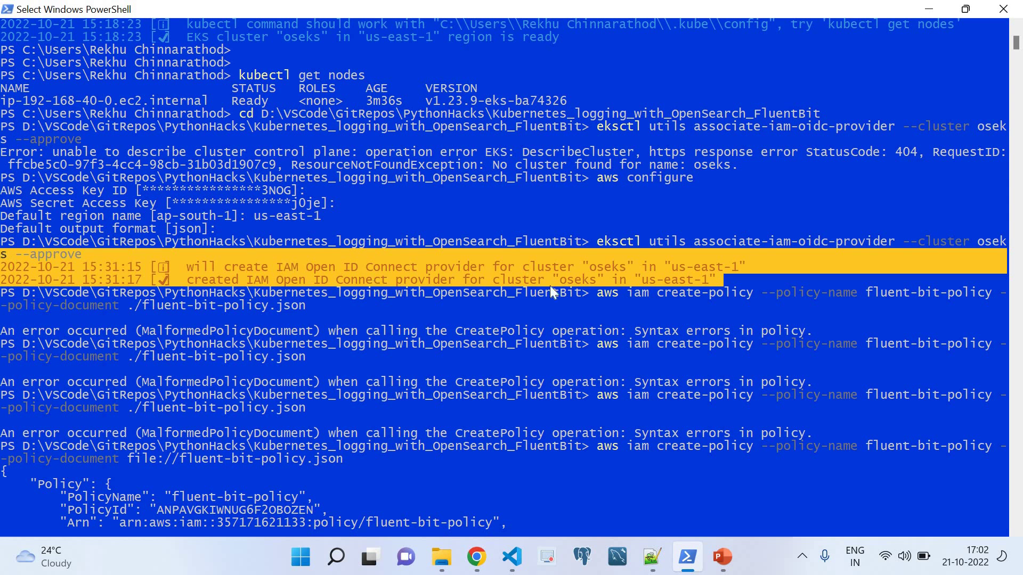
{"action": "mouse_move", "coordinate": [597, 292]}
{"action": "left_mouse_down"}
{"action": "mouse_move", "coordinate": [610, 320]}
{"action": "mouse_move", "coordinate": [601, 306]}
{"action": "left_mouse_up"}
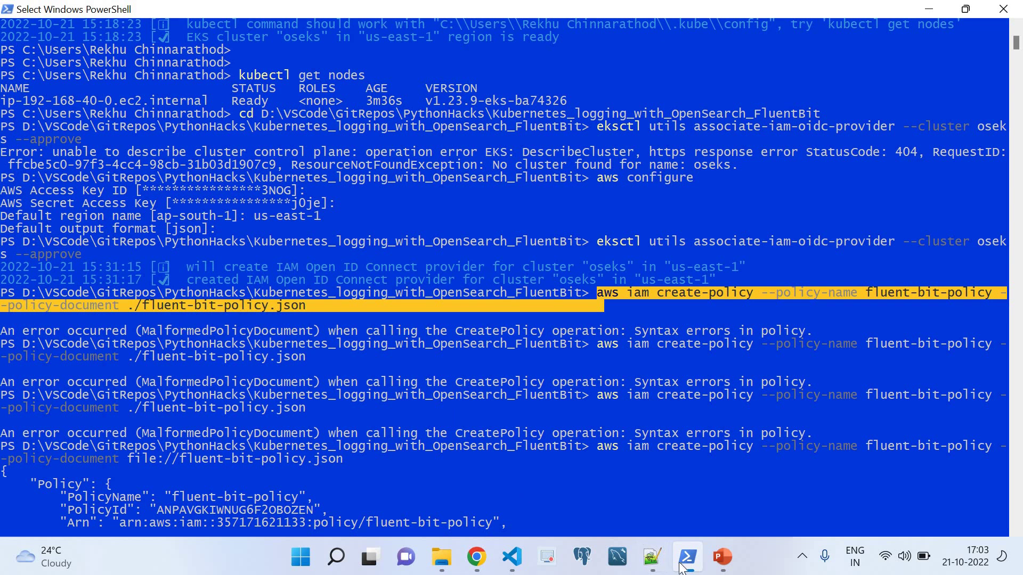
- Switch to Notepad++, open fluent-bit-policy.json and highlight the es:ESHttp* action
{"action": "left_click", "coordinate": [652, 557]}
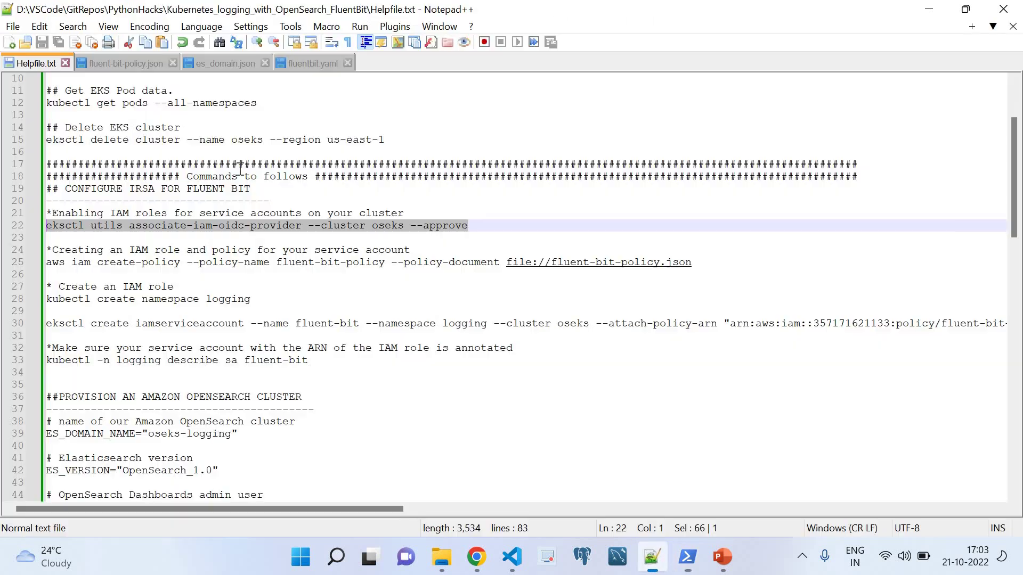
{"action": "left_click", "coordinate": [127, 62]}
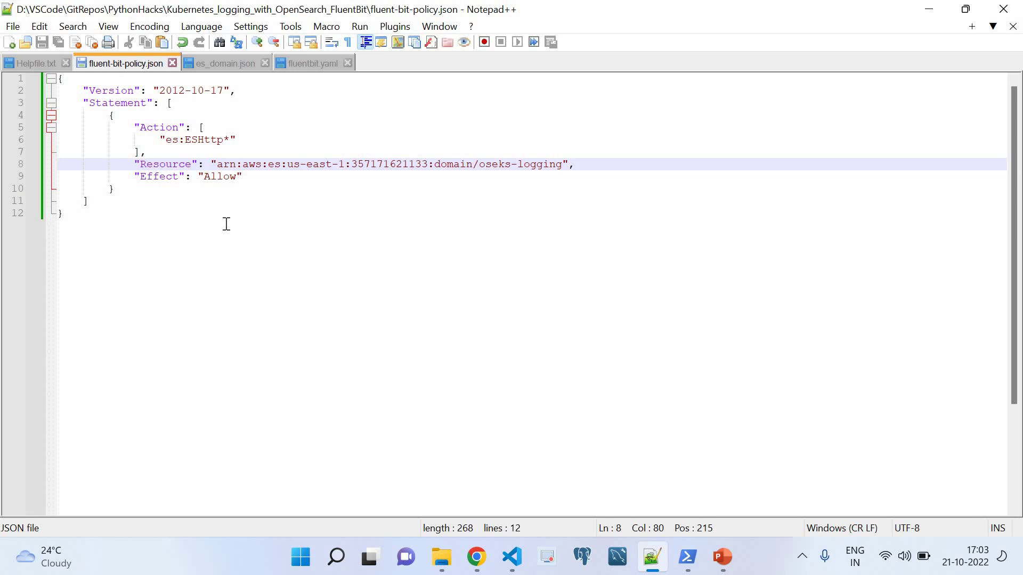
{"action": "left_click", "coordinate": [165, 140]}
{"action": "left_click_drag", "start_coordinate": [166, 140], "coordinate": [225, 139]}
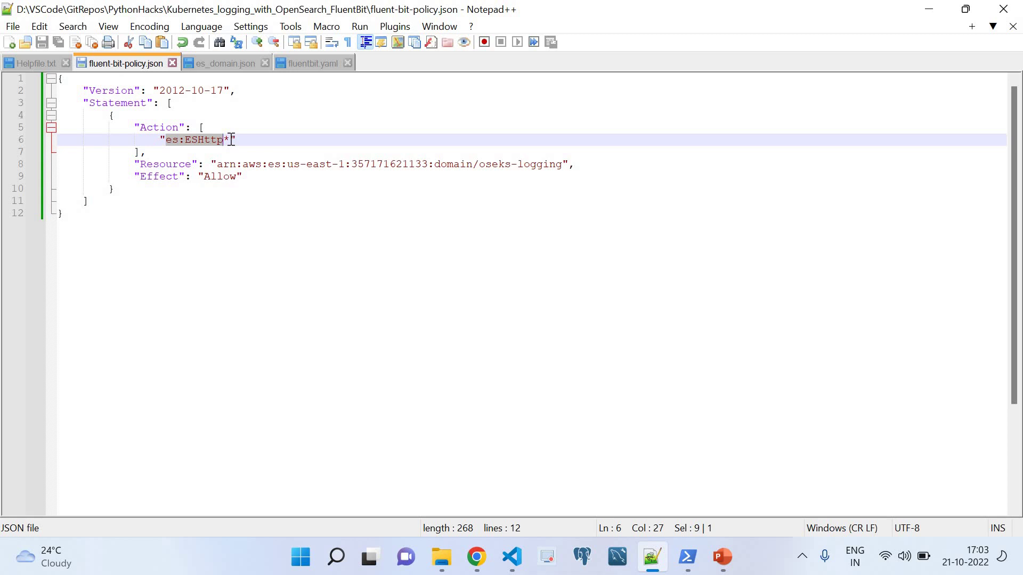
{"action": "left_click_drag", "start_coordinate": [237, 139], "coordinate": [159, 139]}
- Highlight the policy's Resource ARN and its parts: the oseks-logging domain name, the us-east-1 region and the account number
{"action": "left_click_drag", "start_coordinate": [217, 162], "coordinate": [567, 166]}
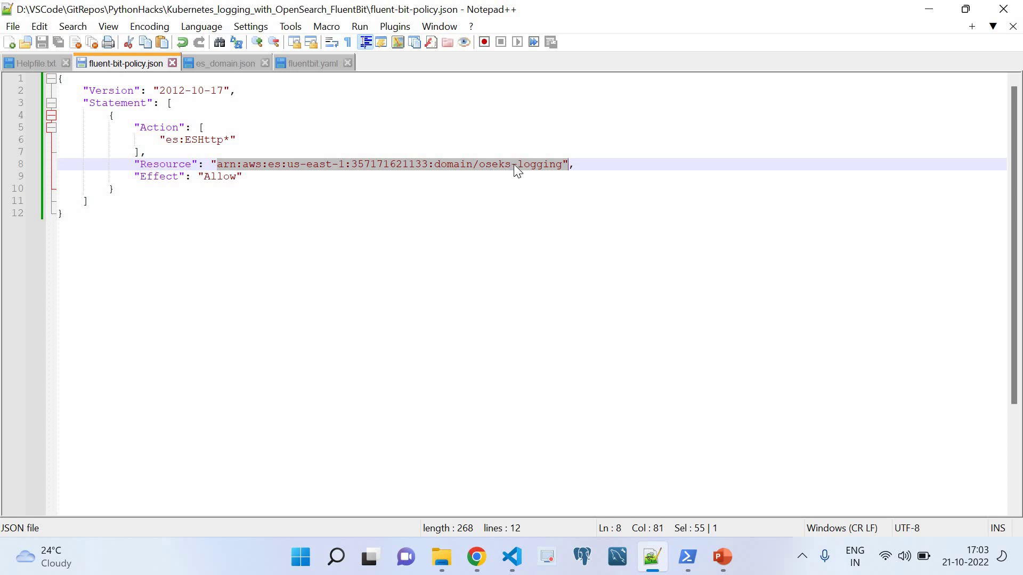
{"action": "left_click", "coordinate": [599, 165]}
{"action": "left_click", "coordinate": [563, 164]}
{"action": "left_click_drag", "start_coordinate": [329, 156], "coordinate": [216, 165]}
{"action": "left_click", "coordinate": [481, 171]}
{"action": "left_click_drag", "start_coordinate": [481, 168], "coordinate": [565, 165]}
{"action": "left_click_drag", "start_coordinate": [345, 164], "coordinate": [287, 165]}
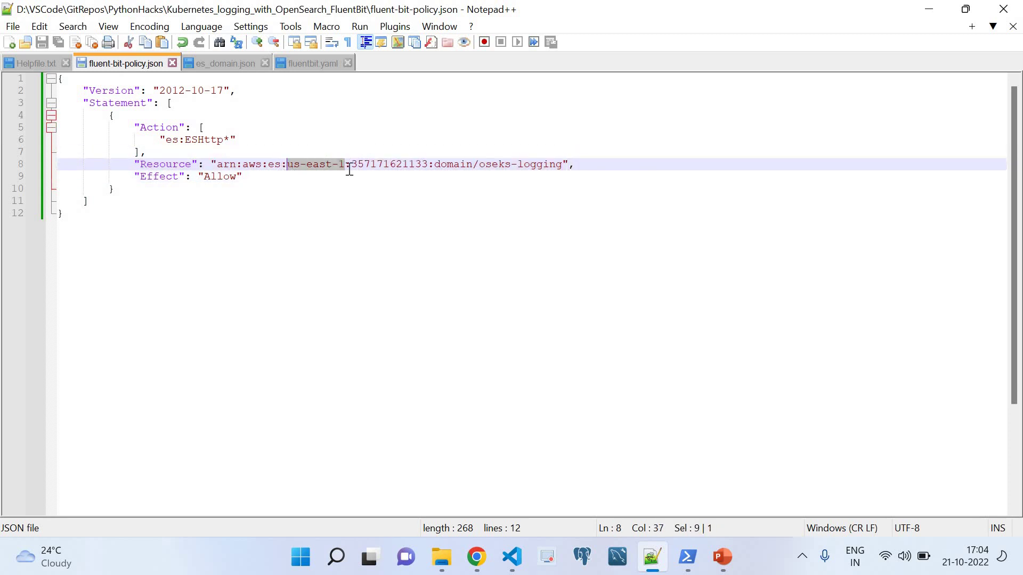
{"action": "left_click", "coordinate": [387, 164]}
{"action": "double_click", "coordinate": [386, 163]}
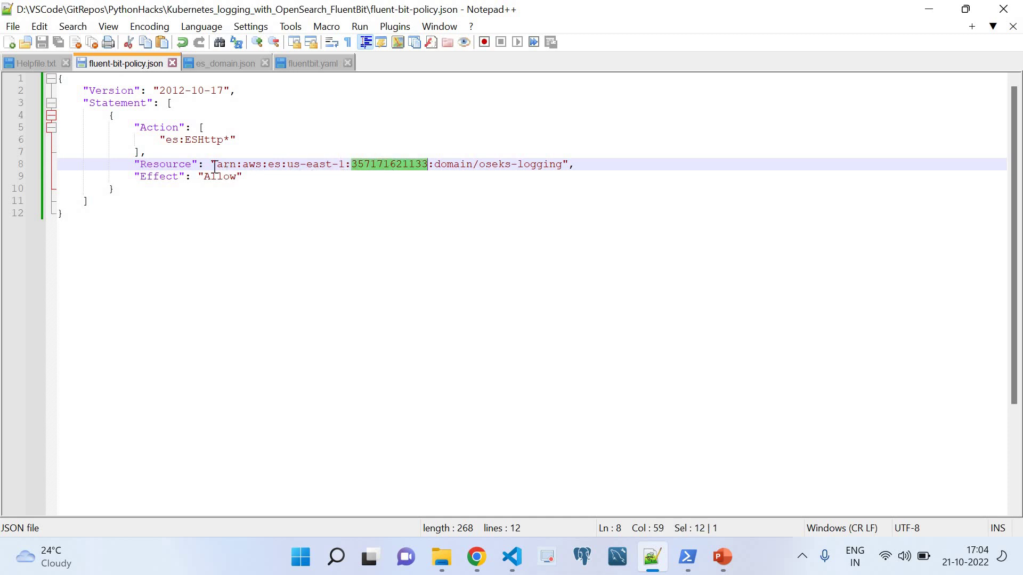
{"action": "left_click_drag", "start_coordinate": [214, 165], "coordinate": [579, 160]}
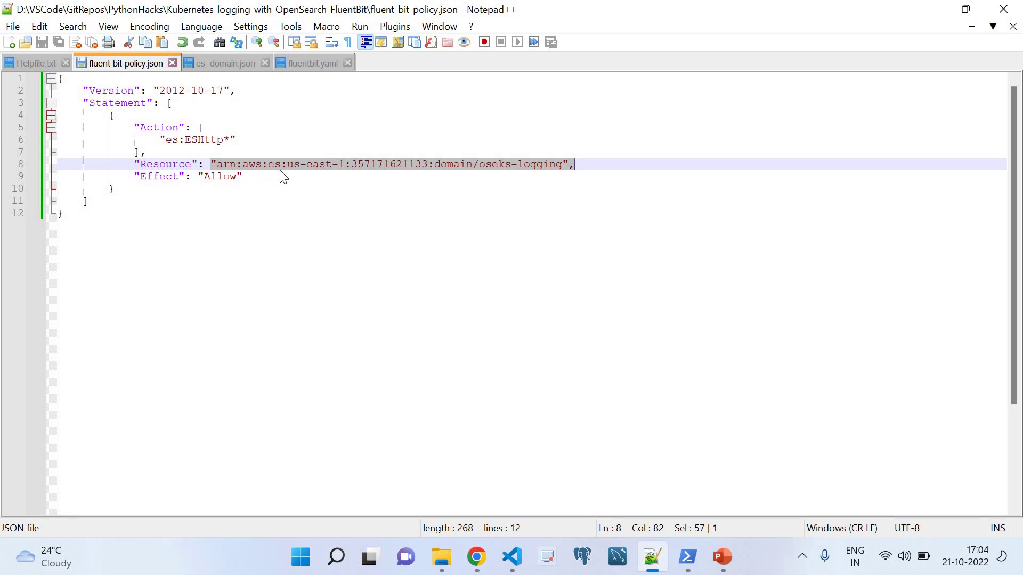
- Switch to Windows PowerShell and compare the create-policy attempts using ./fluent-bit-policy.json with the command using file://fluent-bit-policy.json
{"action": "left_click", "coordinate": [687, 561]}
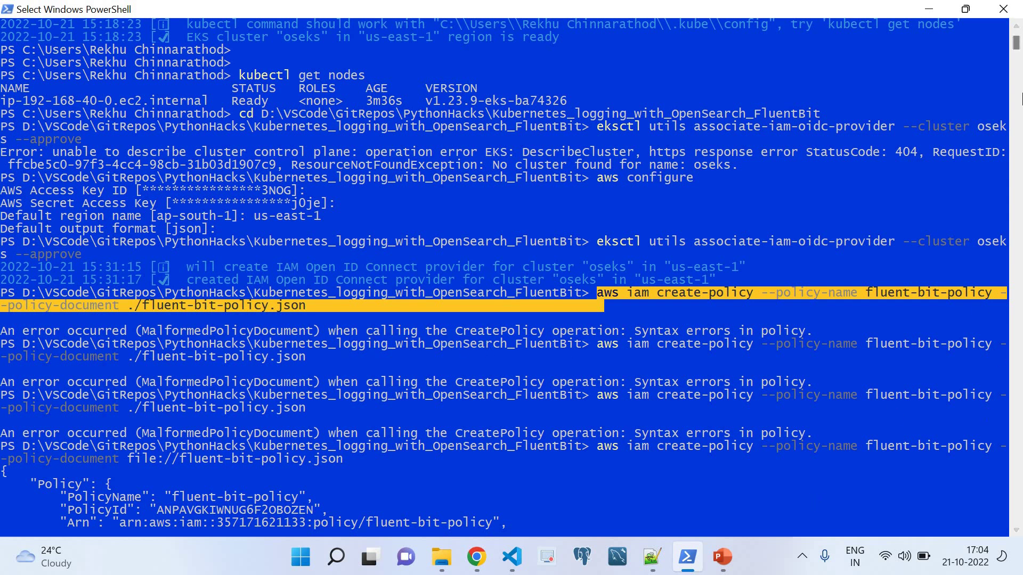
{"action": "scroll", "coordinate": [1015, 42], "scroll_direction": "down", "scroll_amount": 15}
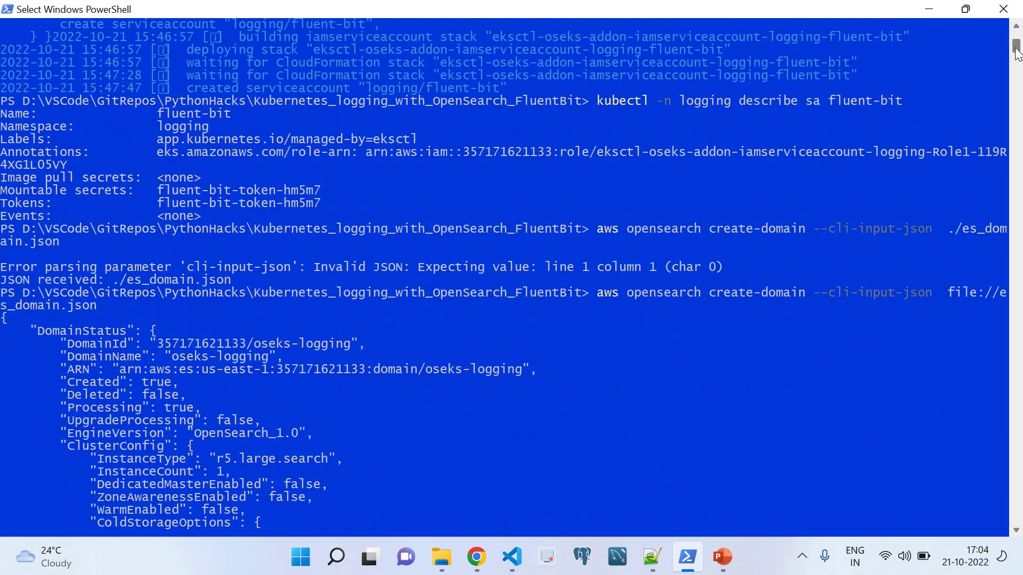
{"action": "scroll", "coordinate": [1016, 33], "scroll_direction": "up", "scroll_amount": 7}
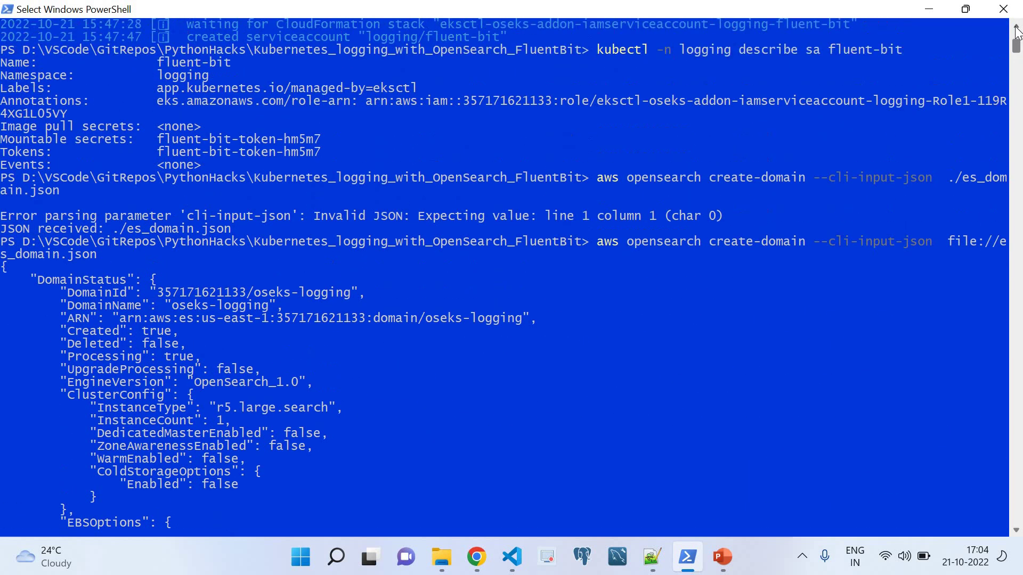
{"action": "double_click", "coordinate": [1016, 28]}
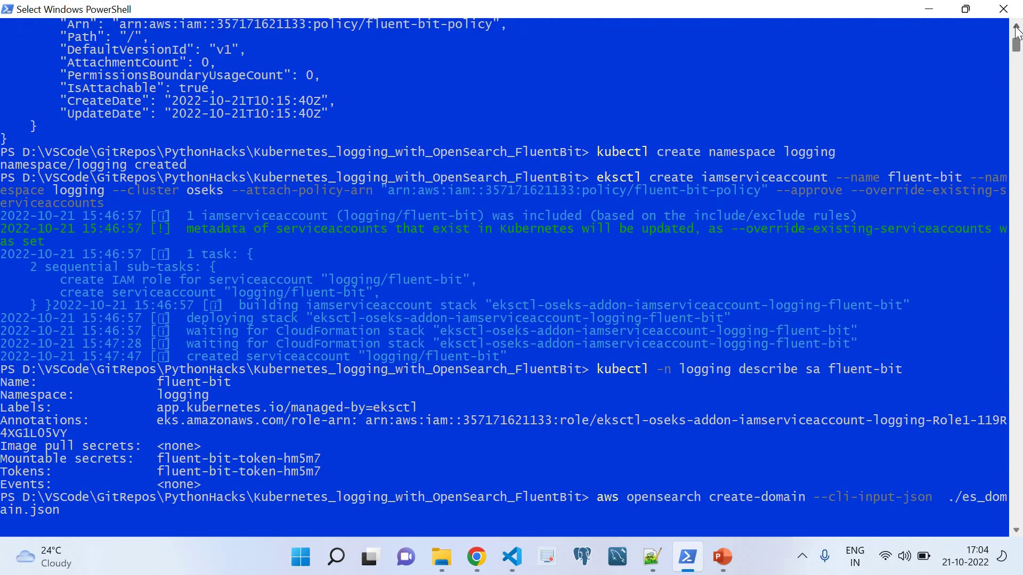
{"action": "scroll", "coordinate": [1015, 28], "scroll_direction": "up", "scroll_amount": 9}
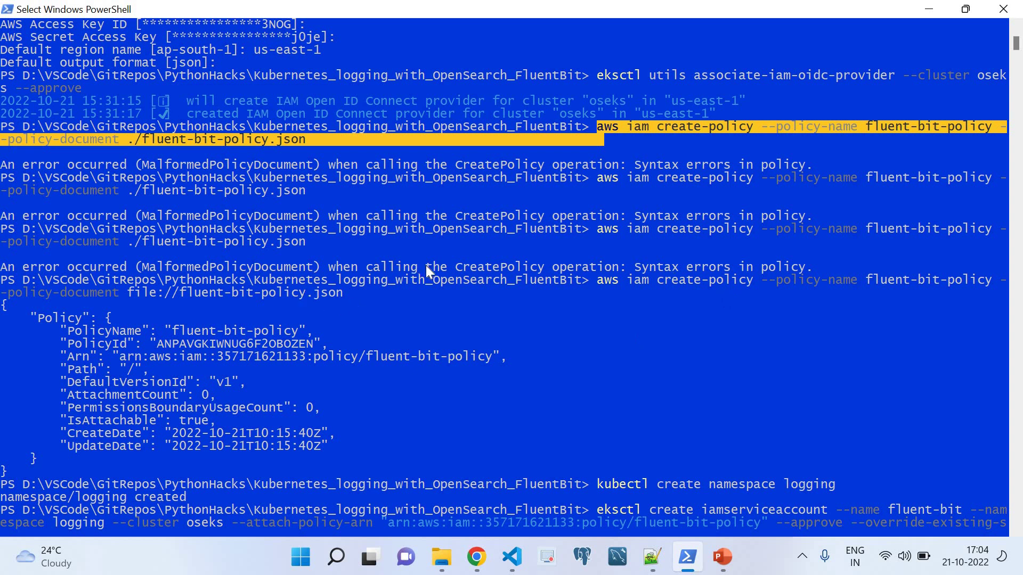
{"action": "left_click_drag", "start_coordinate": [811, 266], "coordinate": [2, 166]}
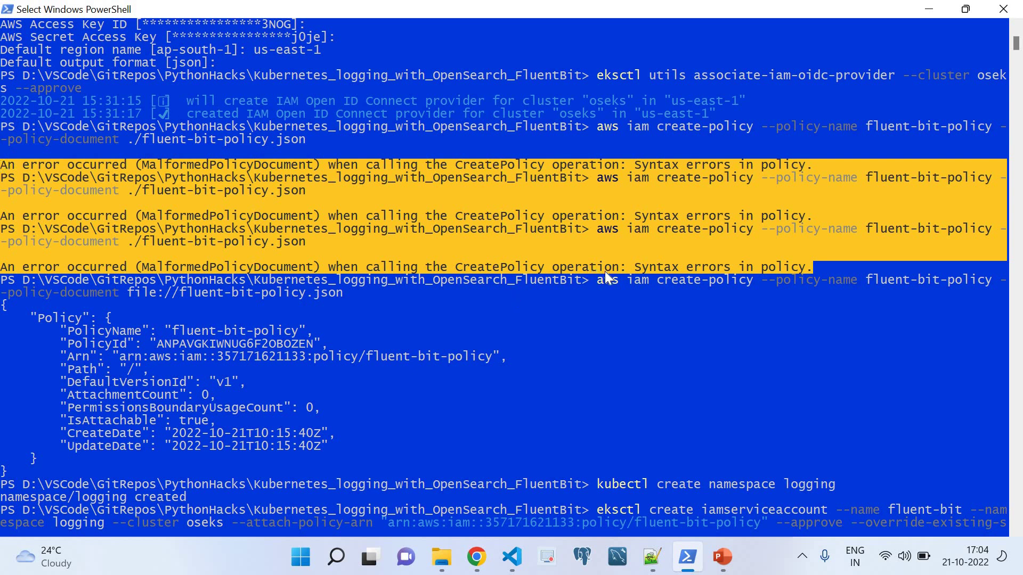
{"action": "left_click_drag", "start_coordinate": [596, 277], "coordinate": [611, 293]}
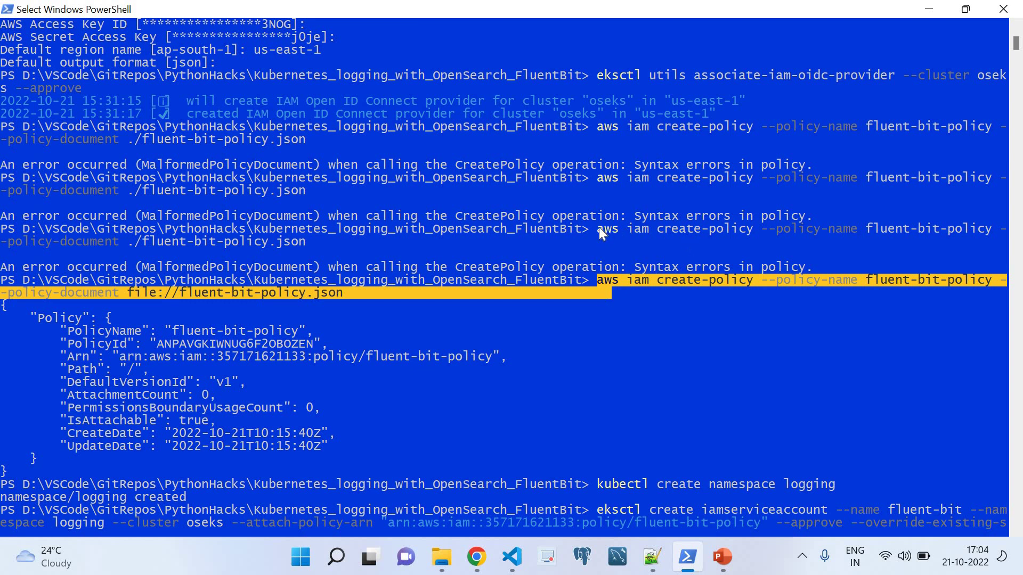
{"action": "left_click_drag", "start_coordinate": [311, 241], "coordinate": [3, 127]}
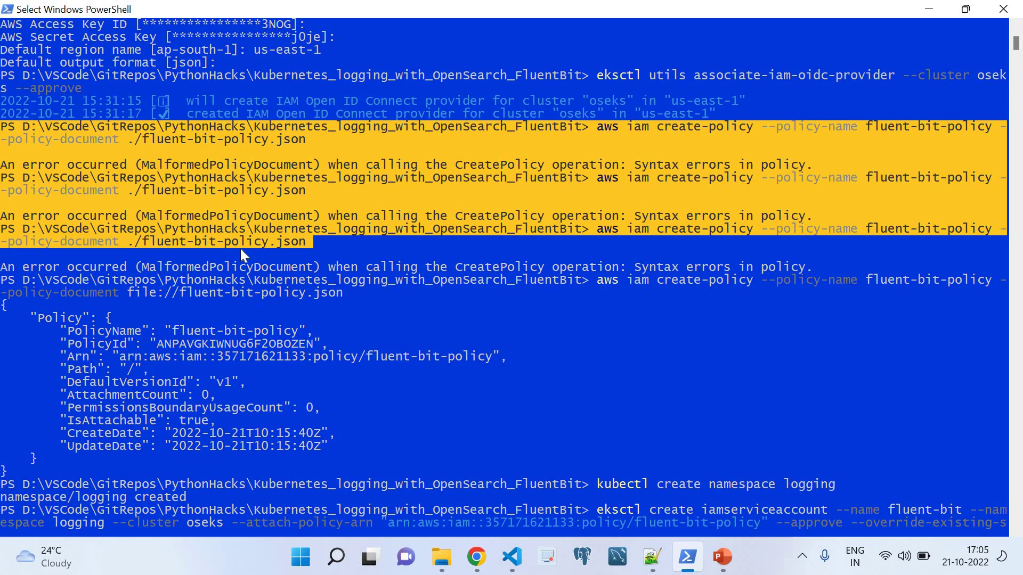
- Highlight the file://fluent-bit-policy.json create-policy command and its JSON output, then switch to Chrome and review the fluent-bit-policy summary in IAM
{"action": "left_click_drag", "start_coordinate": [595, 280], "coordinate": [447, 296]}
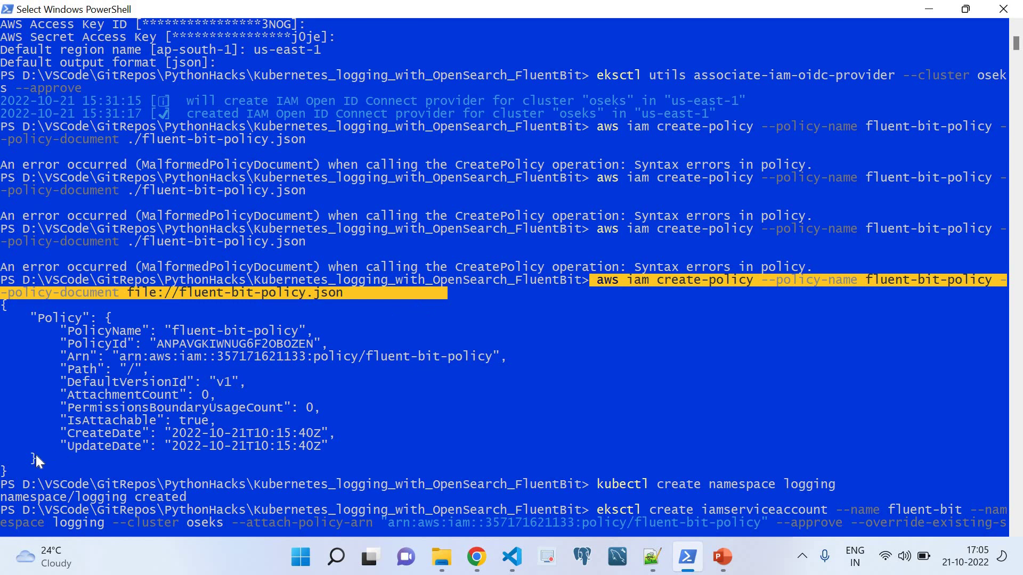
{"action": "left_click_drag", "start_coordinate": [10, 471], "coordinate": [1, 306]}
{"action": "left_click", "coordinate": [478, 554]}
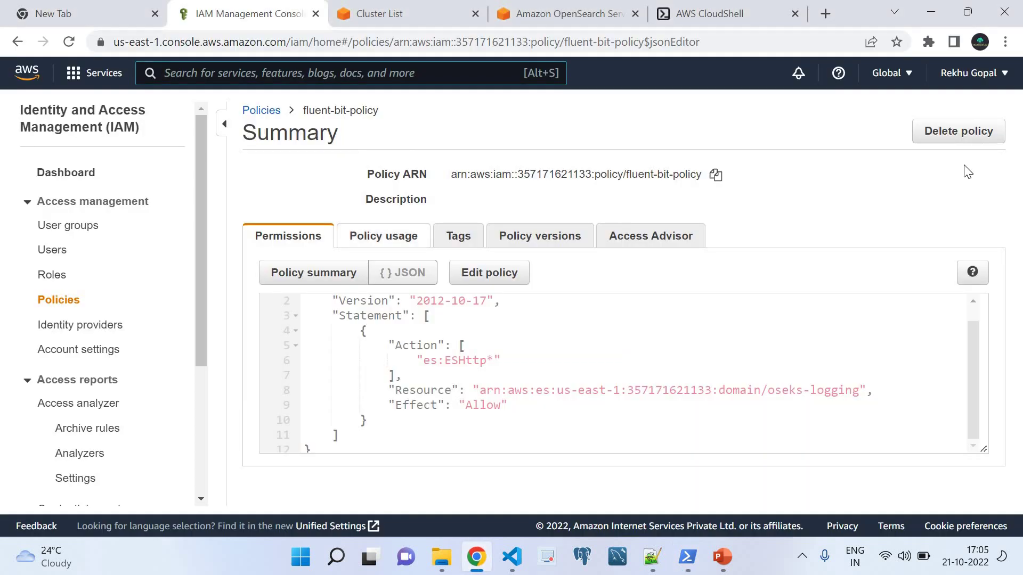
{"action": "left_click_drag", "start_coordinate": [302, 112], "coordinate": [487, 429]}
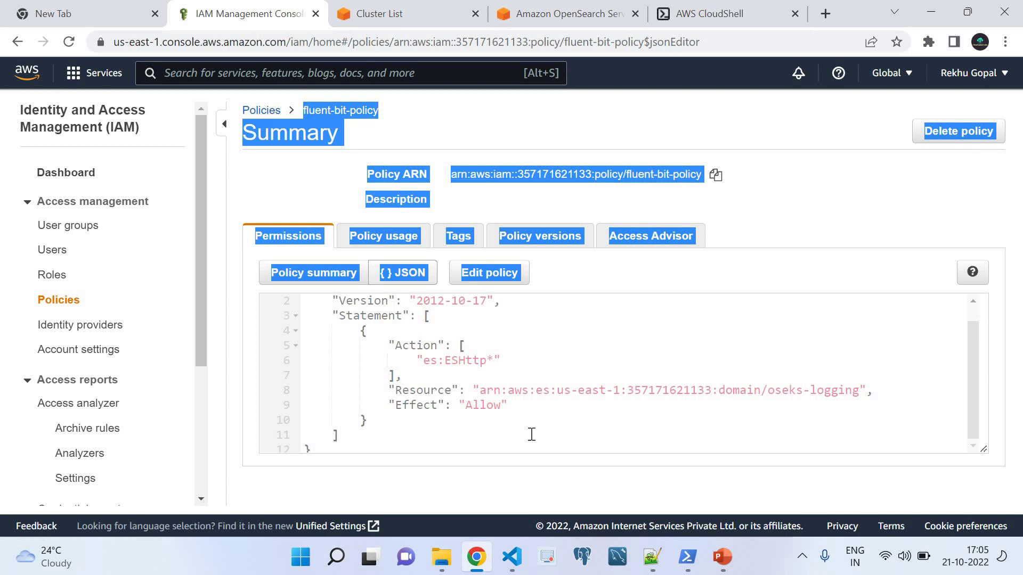
- Switch to Notepad++, open Helpfile.txt and highlight the aws iam create-policy command for fluent-bit-policy
{"action": "key", "text": "alt+Tab"}
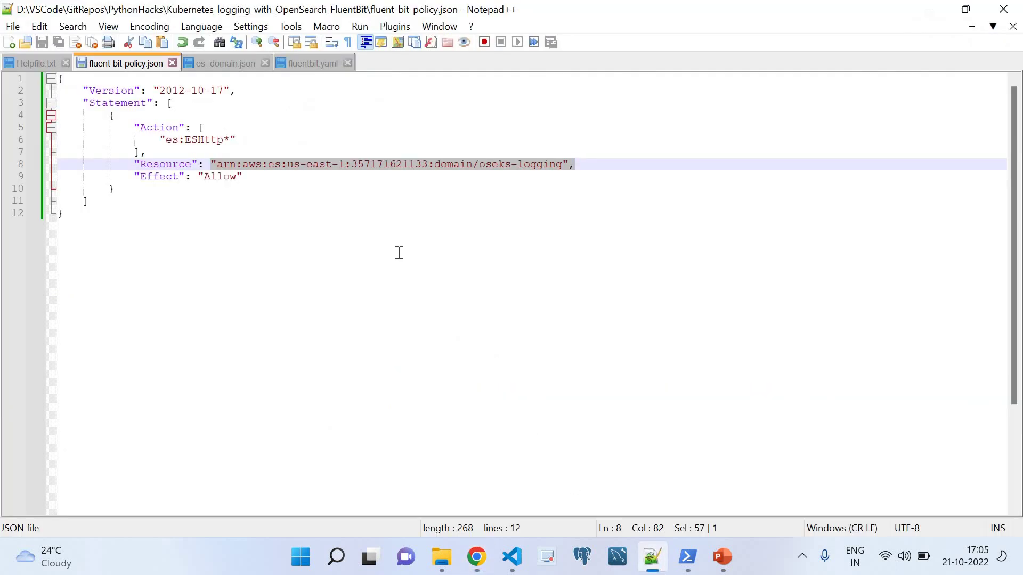
{"action": "left_click", "coordinate": [36, 65]}
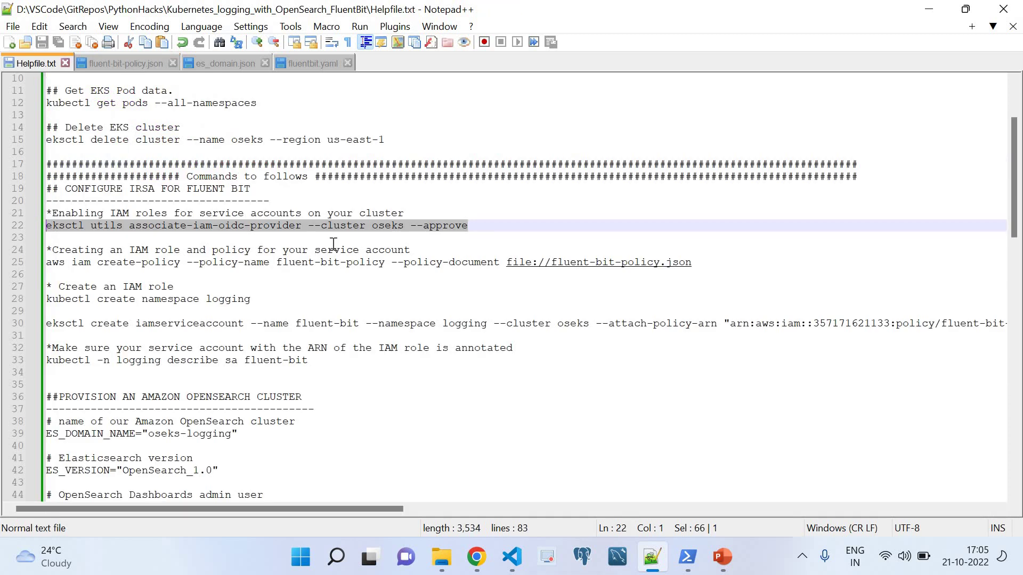
{"action": "left_click_drag", "start_coordinate": [705, 261], "coordinate": [31, 269]}
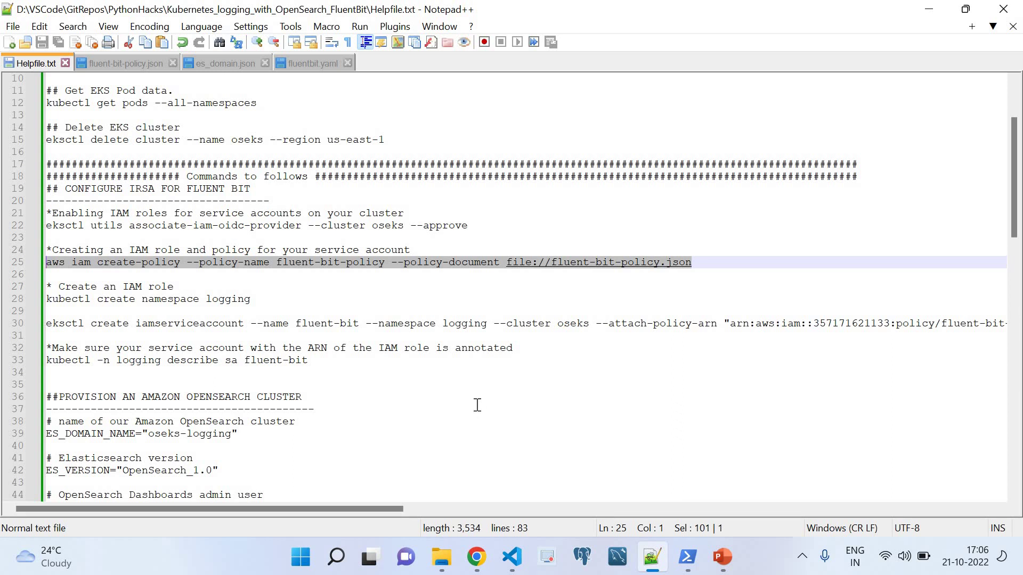
- Highlight the kubectl create namespace logging command in Notepad++'s Helpfile.txt, then the same command with its output in Windows PowerShell
{"action": "left_click", "coordinate": [687, 562]}
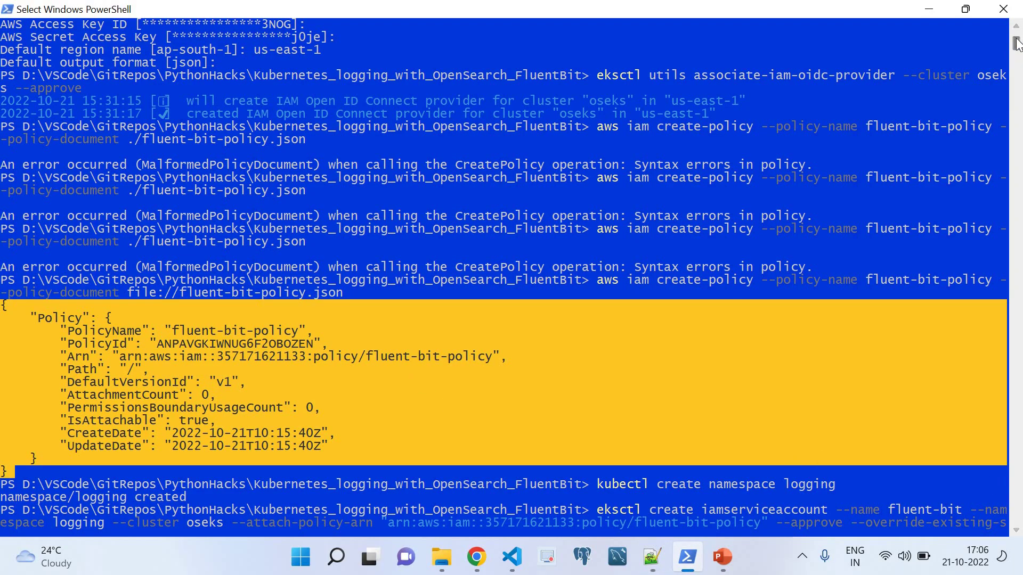
{"action": "scroll", "coordinate": [929, 79], "scroll_direction": "down", "scroll_amount": 9}
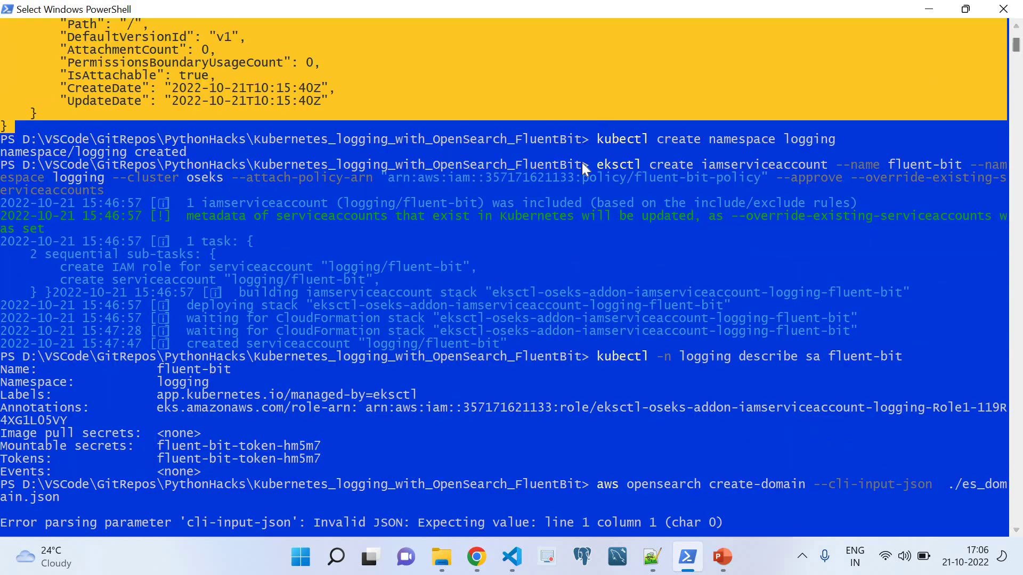
{"action": "left_click", "coordinate": [651, 559]}
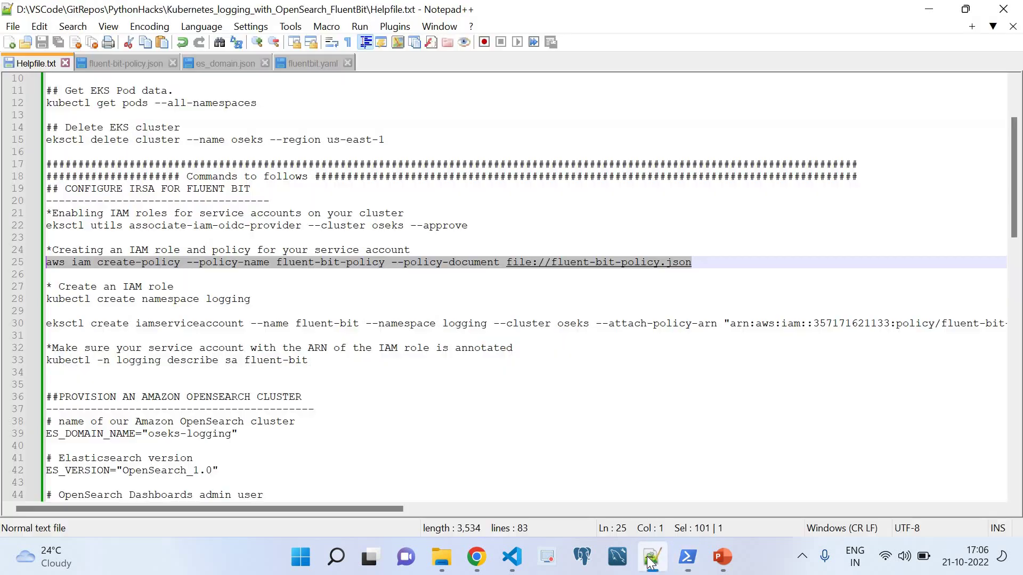
{"action": "left_click_drag", "start_coordinate": [47, 299], "coordinate": [262, 298]}
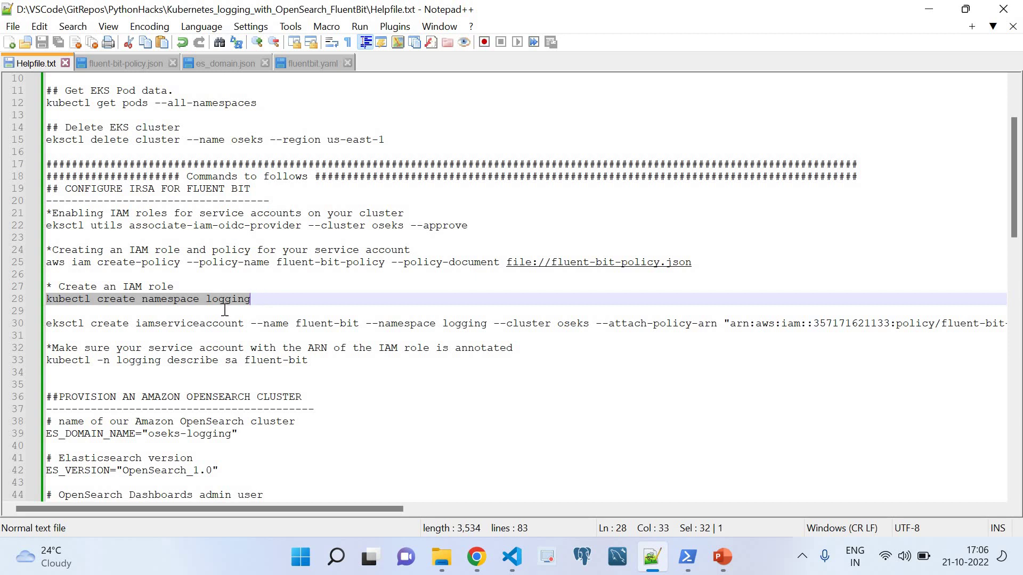
{"action": "left_click", "coordinate": [688, 557]}
{"action": "left_click_drag", "start_coordinate": [593, 143], "coordinate": [574, 159]}
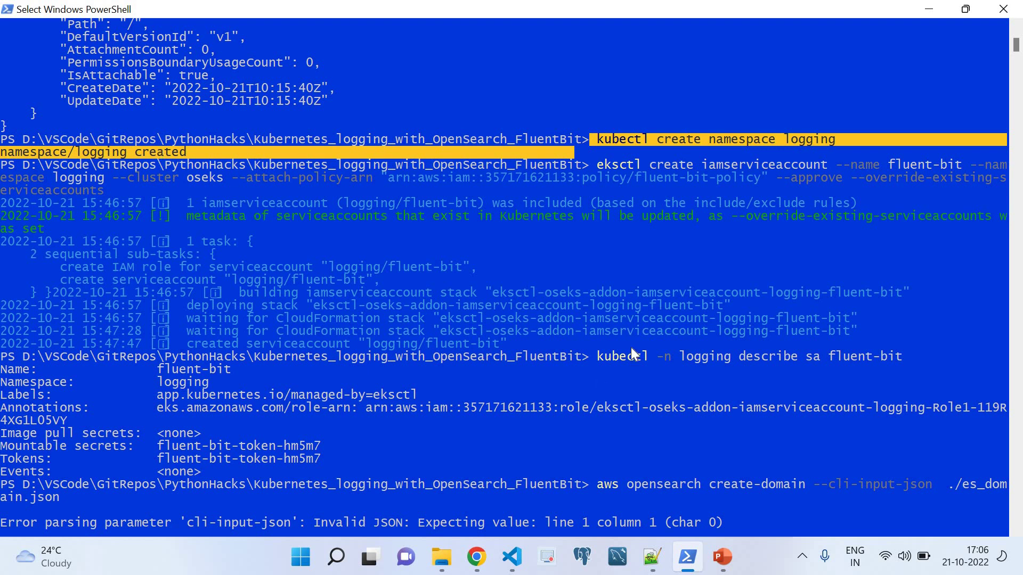
- Highlight the full eksctl create iamserviceaccount command in Notepad++'s Helpfile.txt, then the executed command in Windows PowerShell
{"action": "left_click", "coordinate": [651, 557]}
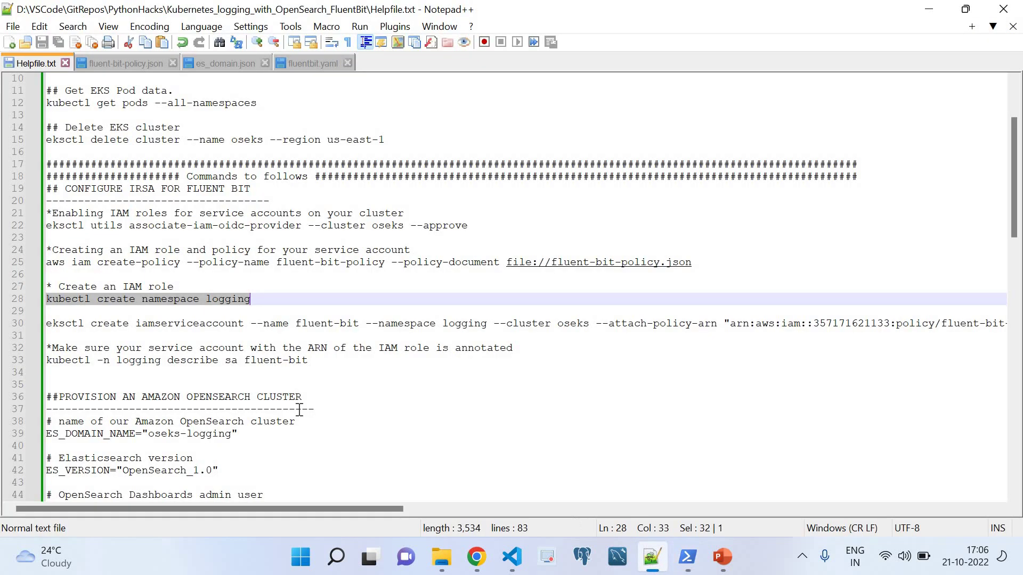
{"action": "left_click", "coordinate": [47, 323]}
{"action": "left_click_drag", "start_coordinate": [191, 326], "coordinate": [1019, 325]}
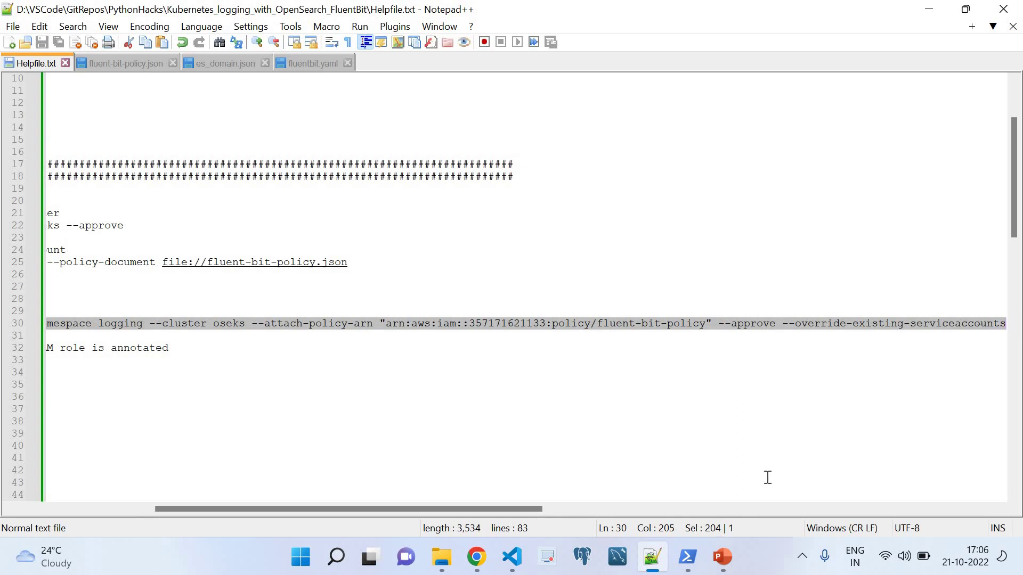
{"action": "left_click", "coordinate": [687, 557]}
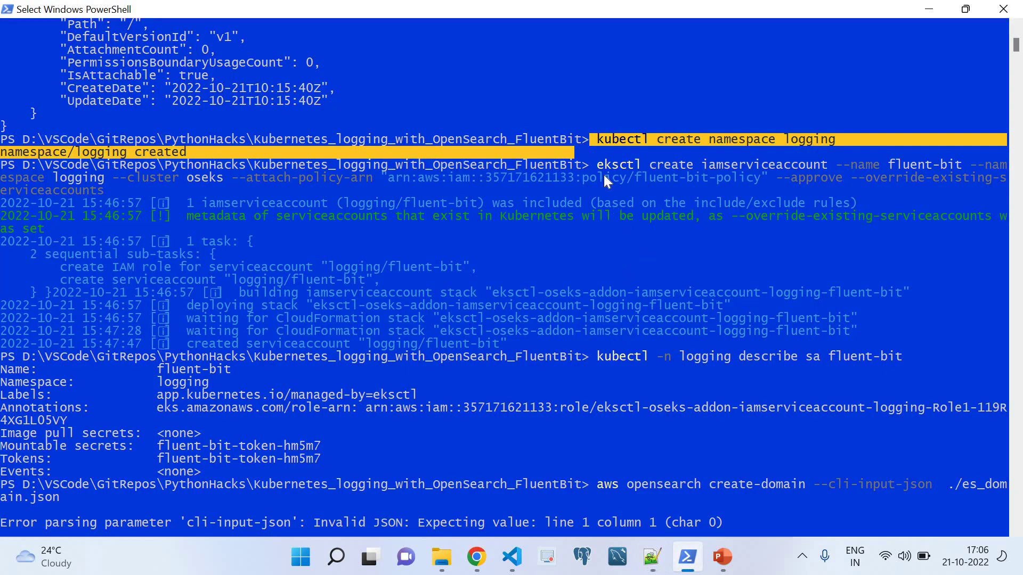
{"action": "left_click_drag", "start_coordinate": [600, 168], "coordinate": [492, 188]}
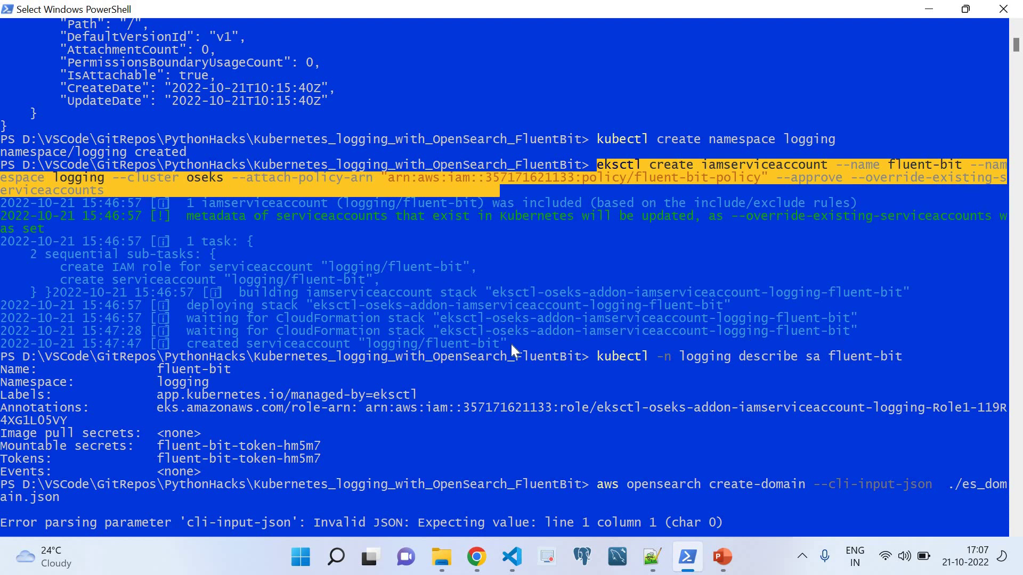
- Highlight the eksctl create iamserviceaccount output, then its sub-task that creates the IAM role for logging/fluent-bit
{"action": "left_click_drag", "start_coordinate": [513, 346], "coordinate": [602, 163]}
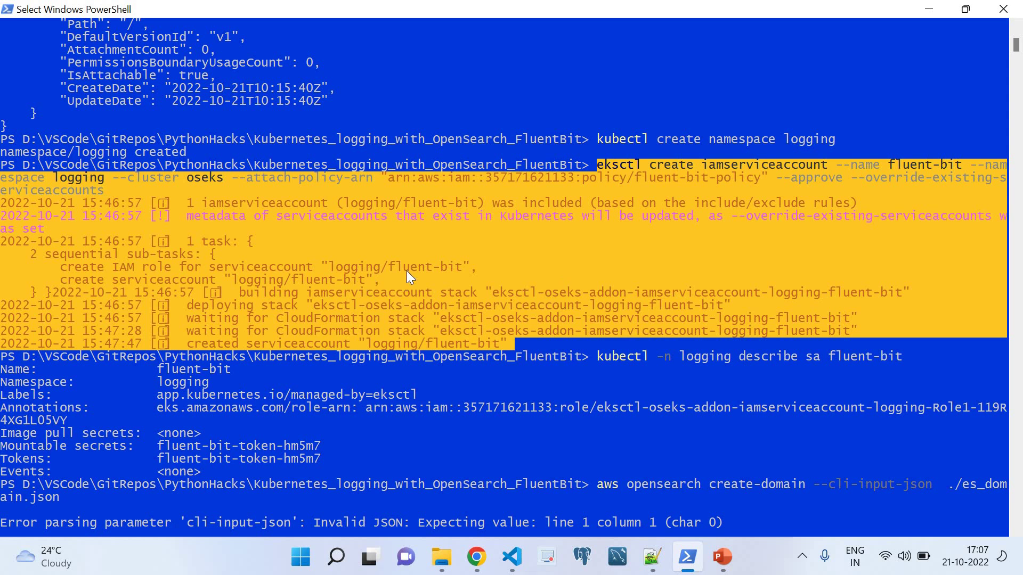
{"action": "left_click", "coordinate": [333, 266]}
{"action": "left_click_drag", "start_coordinate": [477, 267], "coordinate": [63, 269]}
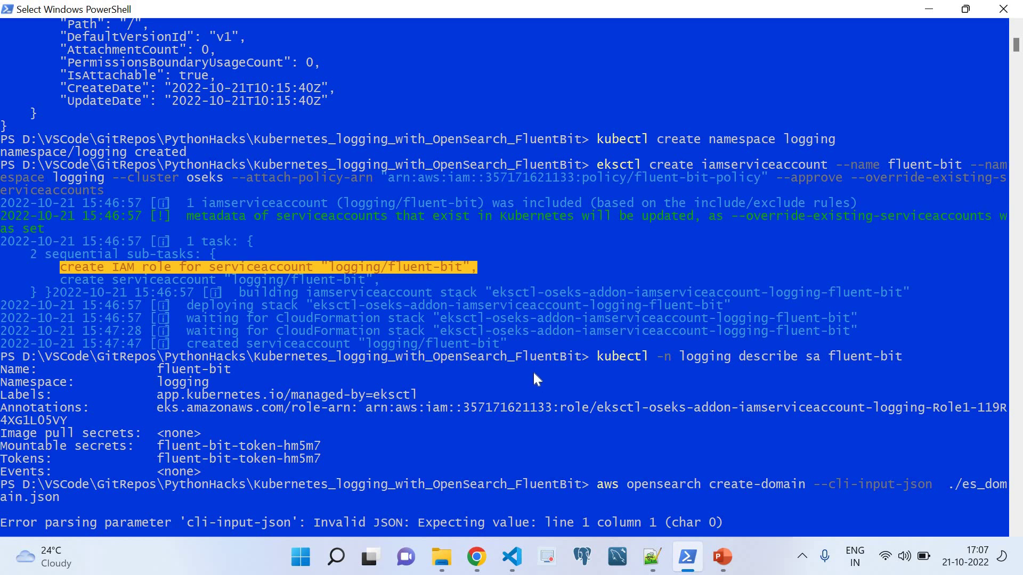
- Highlight the kubectl -n logging describe sa fluent-bit command with its output and relate it to the iamserviceaccount creation block
{"action": "left_click_drag", "start_coordinate": [597, 356], "coordinate": [586, 472]}
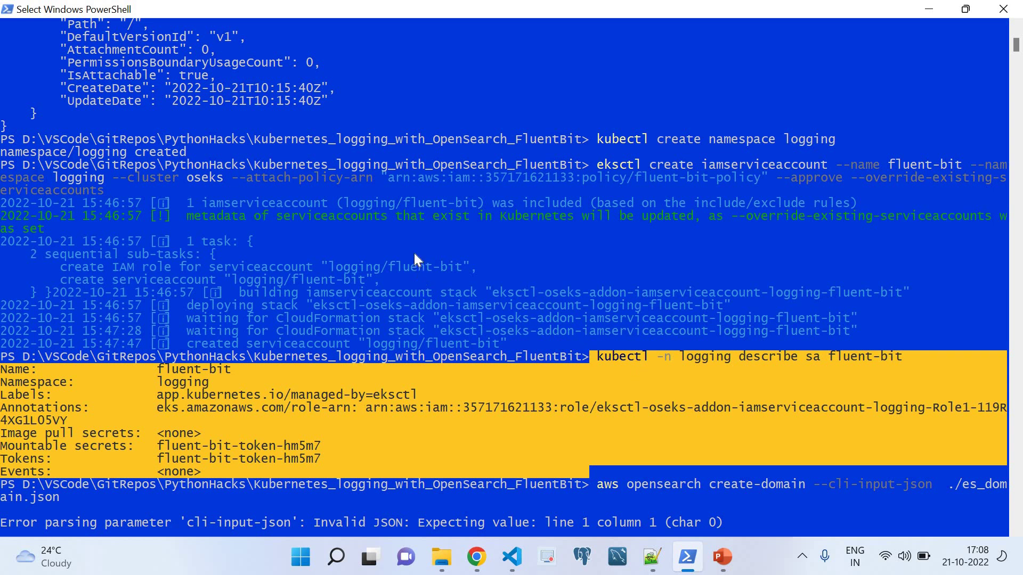
{"action": "left_click_drag", "start_coordinate": [598, 165], "coordinate": [571, 350]}
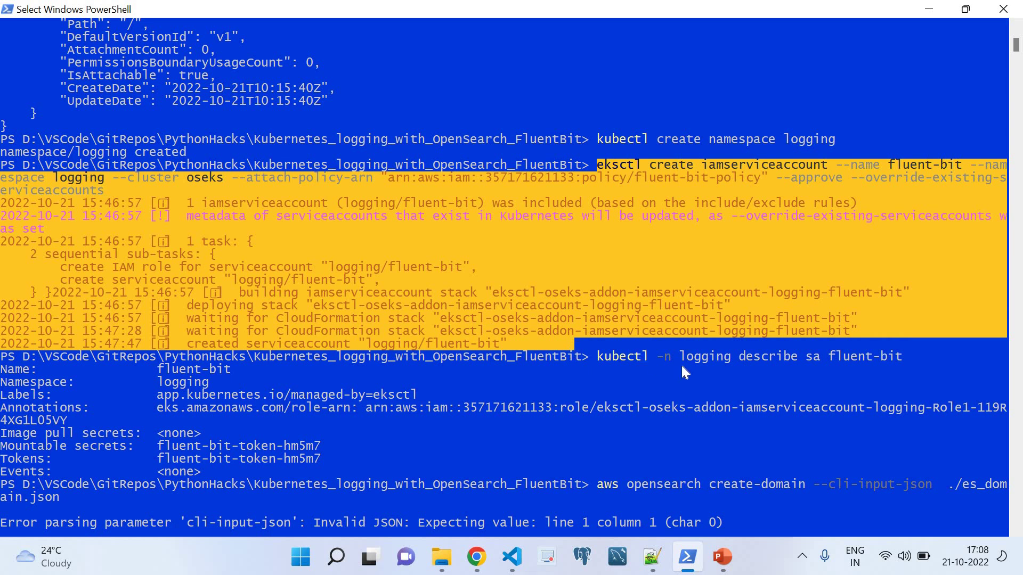
{"action": "left_click", "coordinate": [593, 355]}
{"action": "left_click_drag", "start_coordinate": [601, 369], "coordinate": [566, 473]}
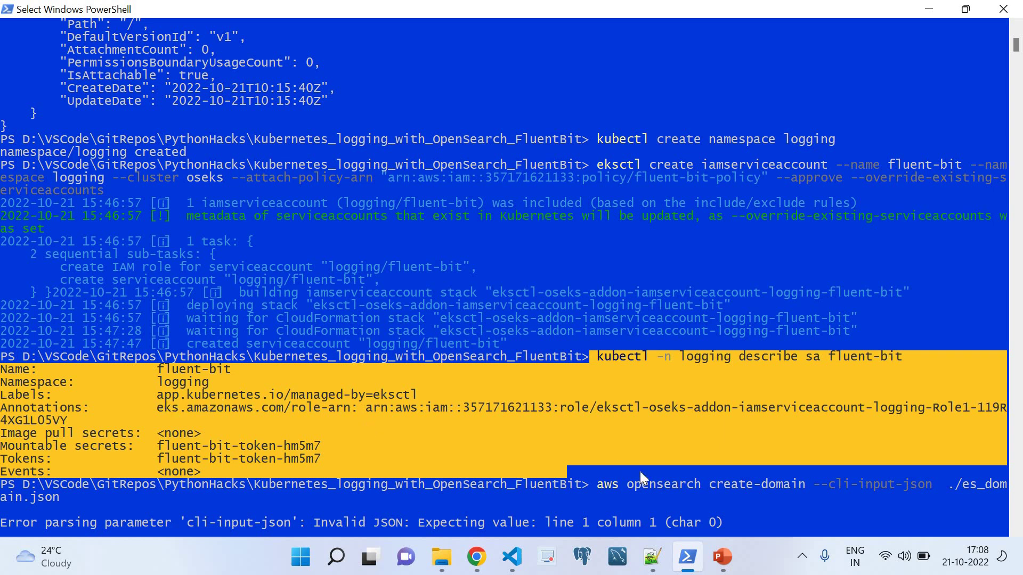
- Switch to Notepad++ and highlight the whole PROVISION AN AMAZON OPENSEARCH CLUSTER section in Helpfile.txt
{"action": "left_click", "coordinate": [652, 549]}
{"action": "left_click_drag", "start_coordinate": [381, 507], "coordinate": [242, 507]}
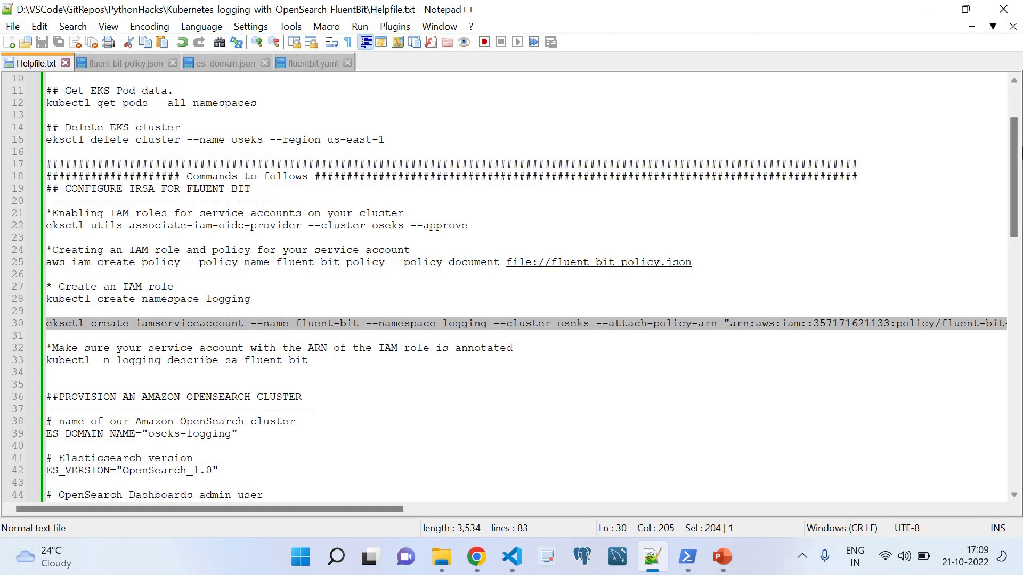
{"action": "left_click_drag", "start_coordinate": [1014, 180], "coordinate": [1014, 247]}
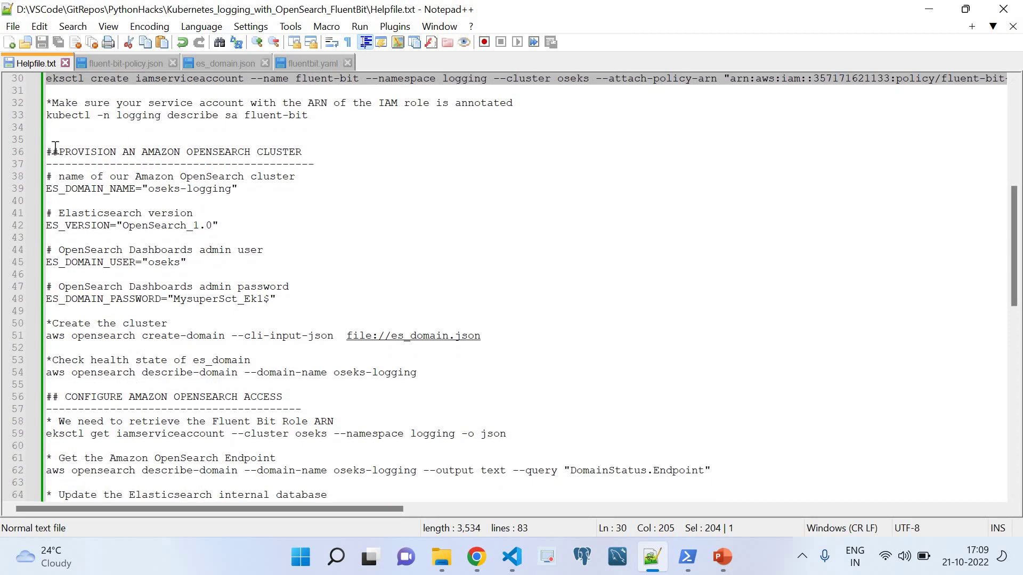
{"action": "left_click_drag", "start_coordinate": [47, 152], "coordinate": [441, 378]}
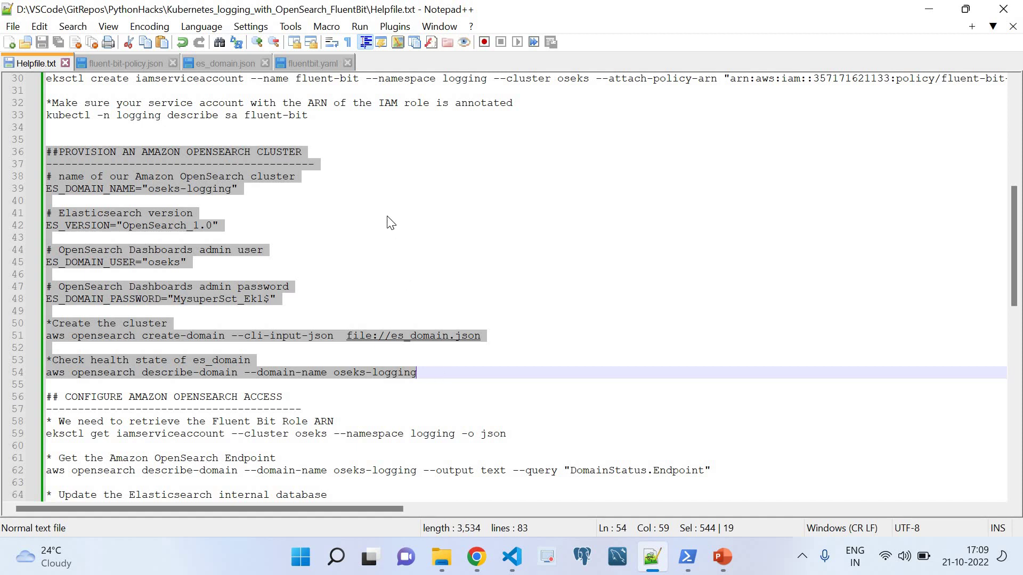
- Highlight ES_DOMAIN_NAME and its oseks-logging value, then compare it with the Resource ARN in fluent-bit-policy.json
{"action": "left_click", "coordinate": [205, 188]}
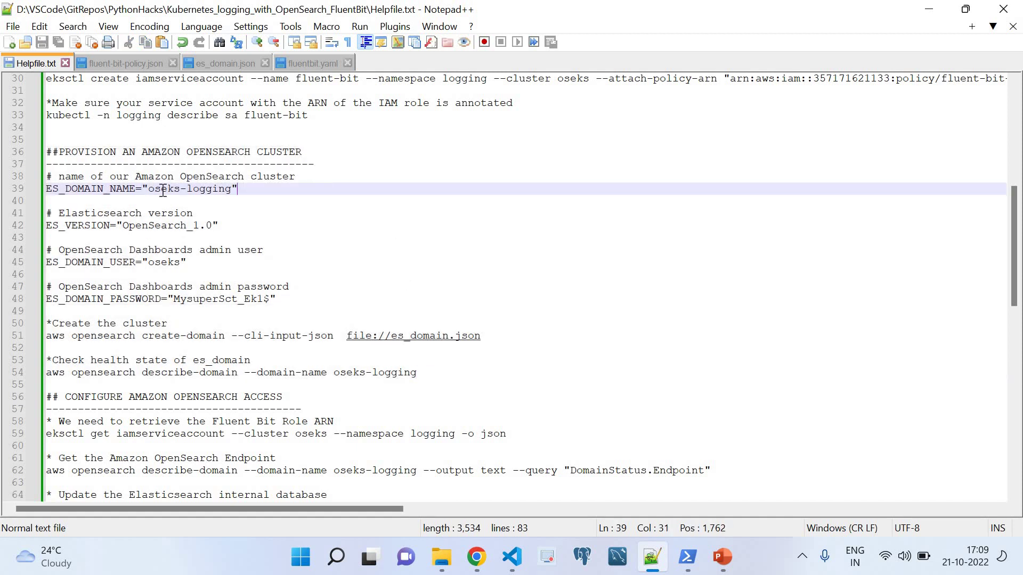
{"action": "double_click", "coordinate": [87, 189]}
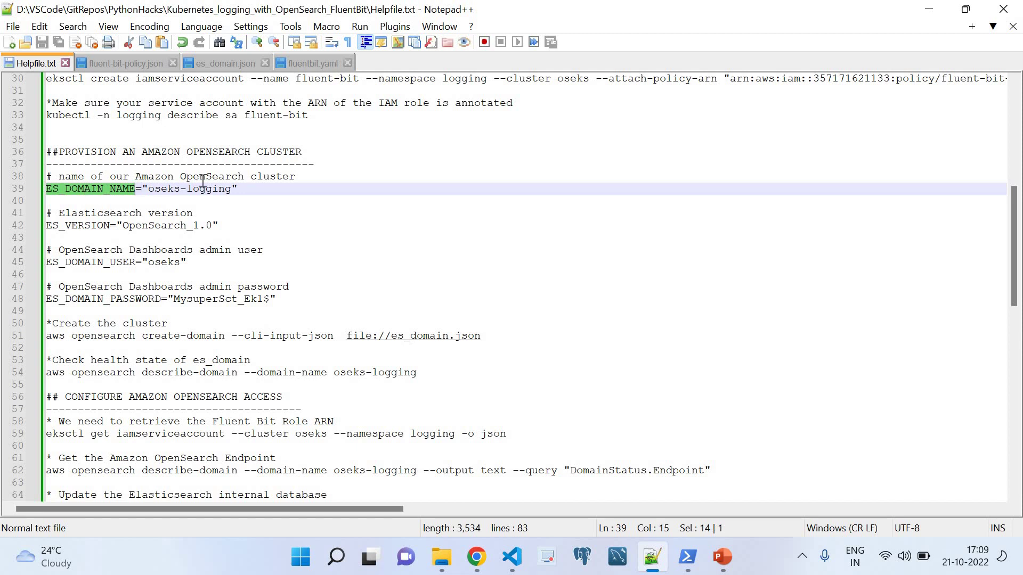
{"action": "left_click", "coordinate": [150, 190]}
{"action": "left_click_drag", "start_coordinate": [212, 193], "coordinate": [232, 198]}
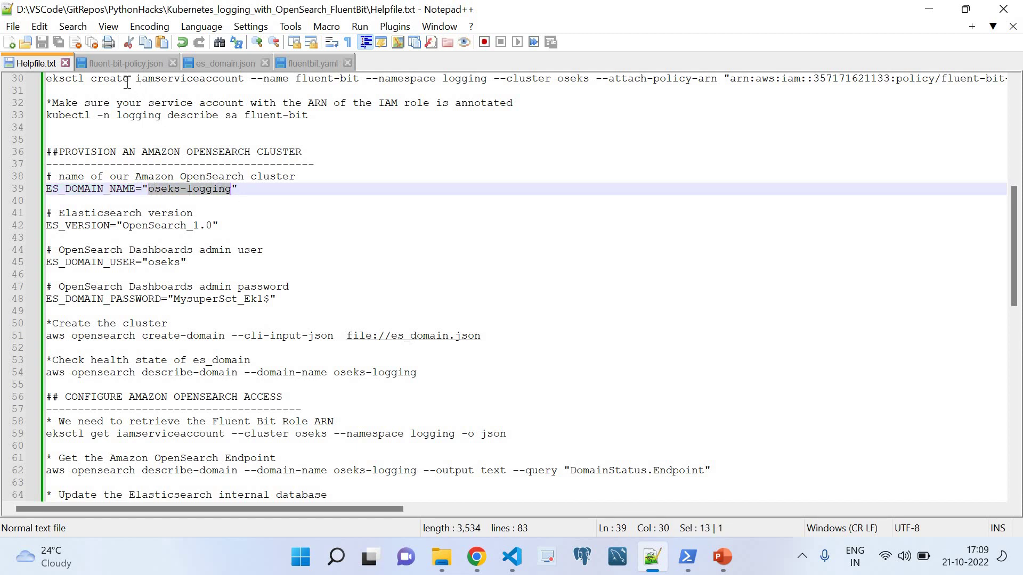
{"action": "left_click", "coordinate": [109, 62]}
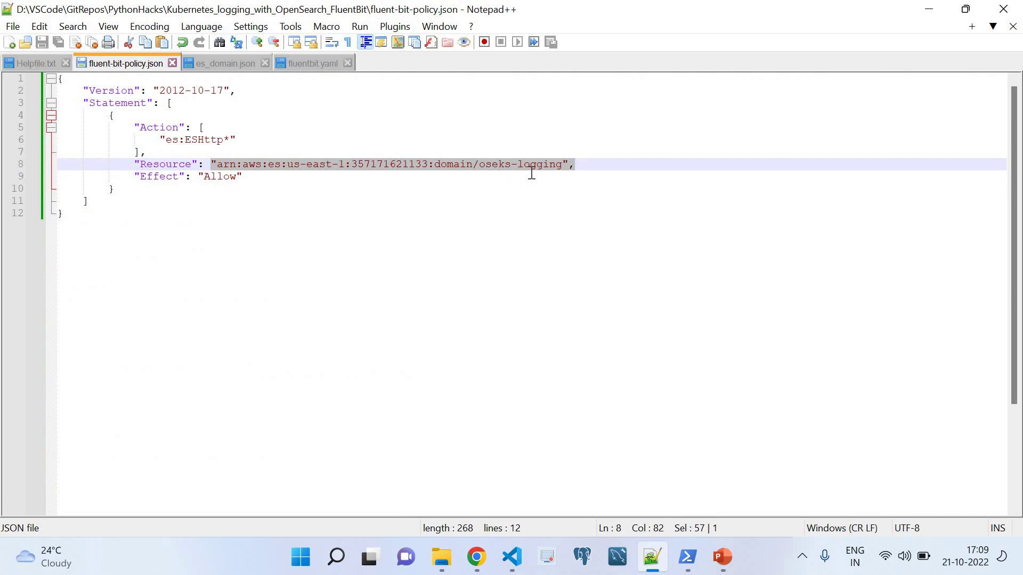
- Return to Helpfile.txt and highlight the OpenSearch Dashboards admin user and password values, then the aws opensearch create-domain command
{"action": "left_click", "coordinate": [26, 64]}
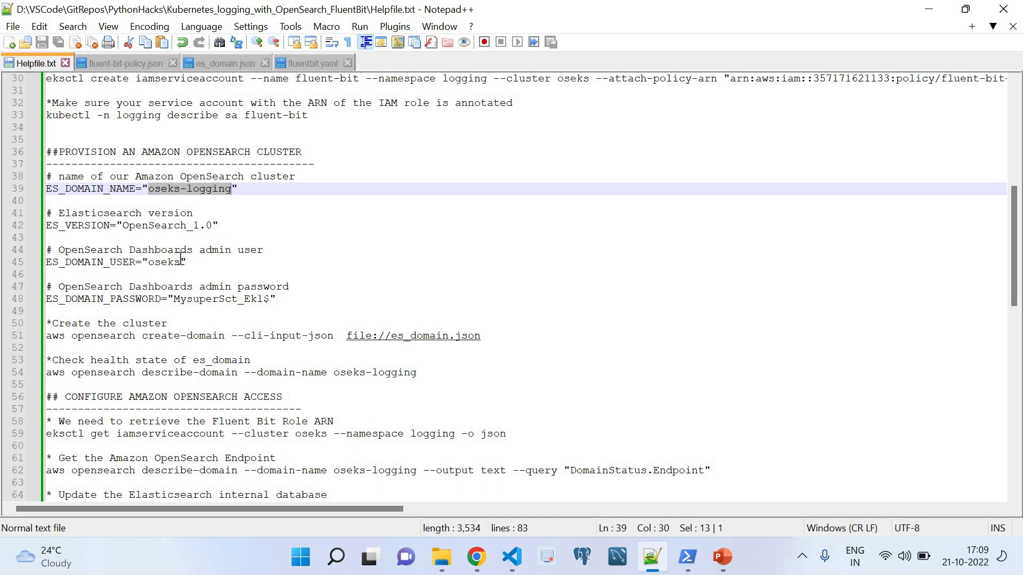
{"action": "double_click", "coordinate": [168, 263]}
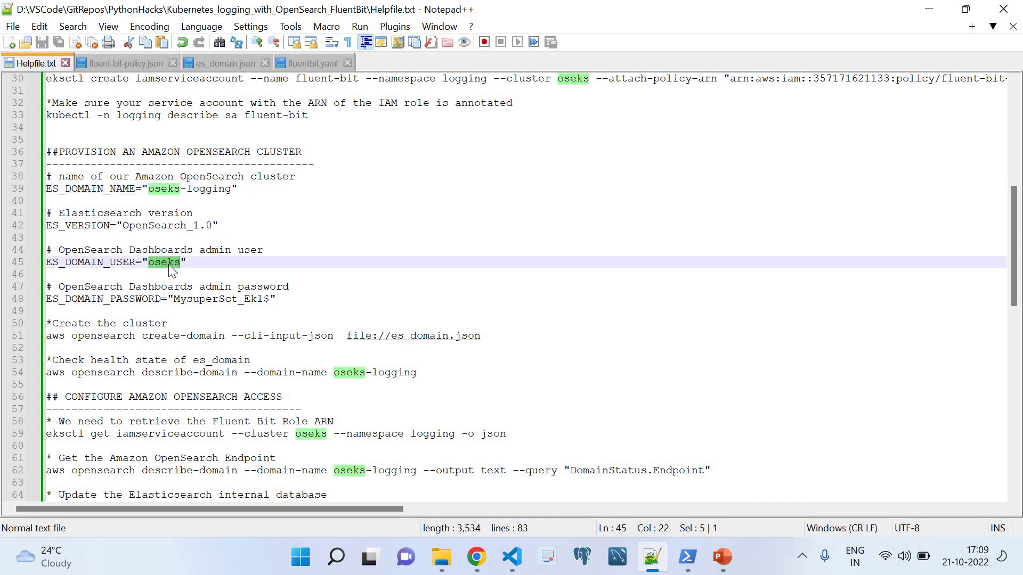
{"action": "double_click", "coordinate": [221, 299]}
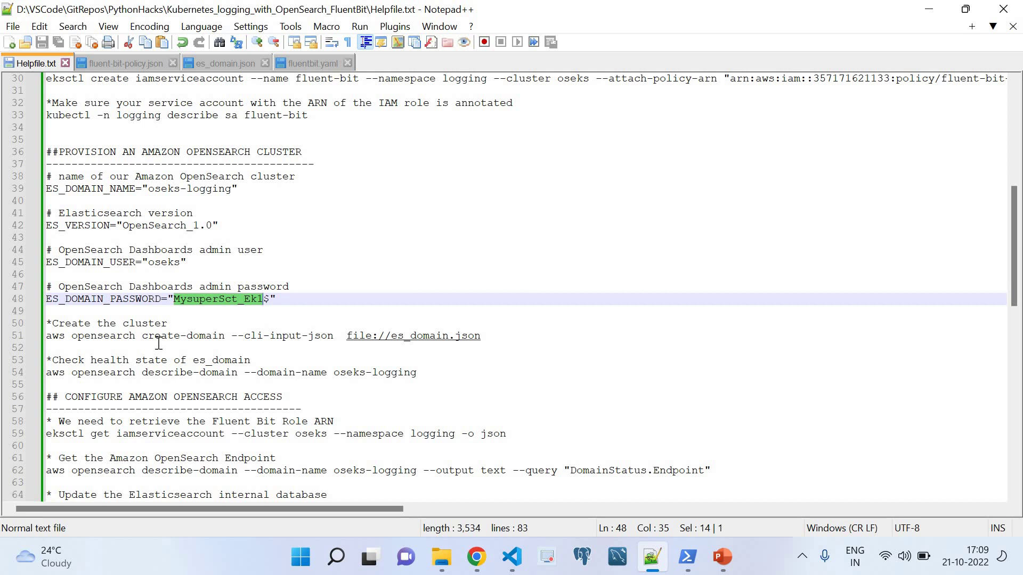
{"action": "triple_click", "coordinate": [53, 335]}
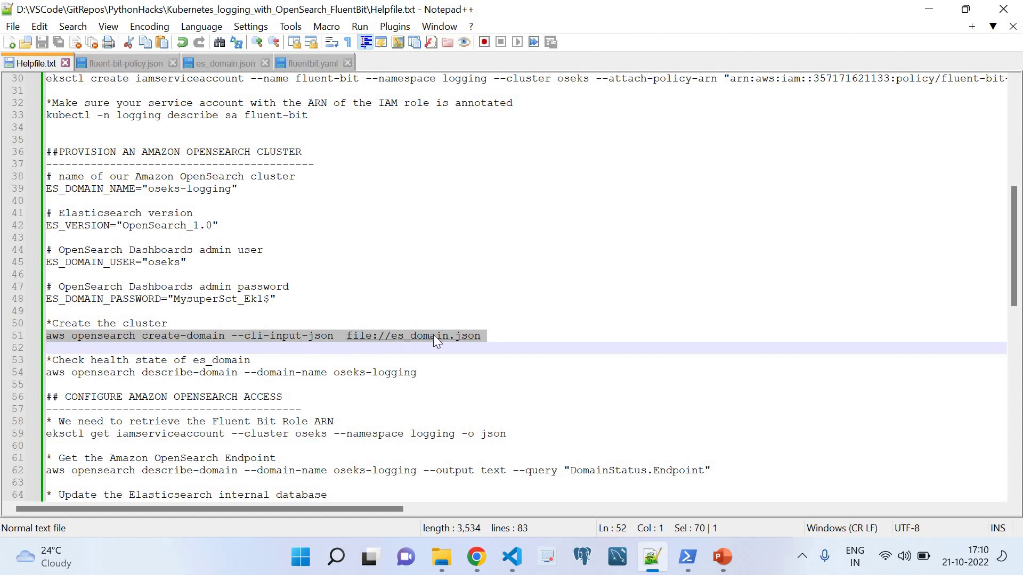
- Open es_domain.json and point out its DomainName, EngineVersion, ClusterConfig instance settings and EBSOptions
{"action": "left_click", "coordinate": [232, 68]}
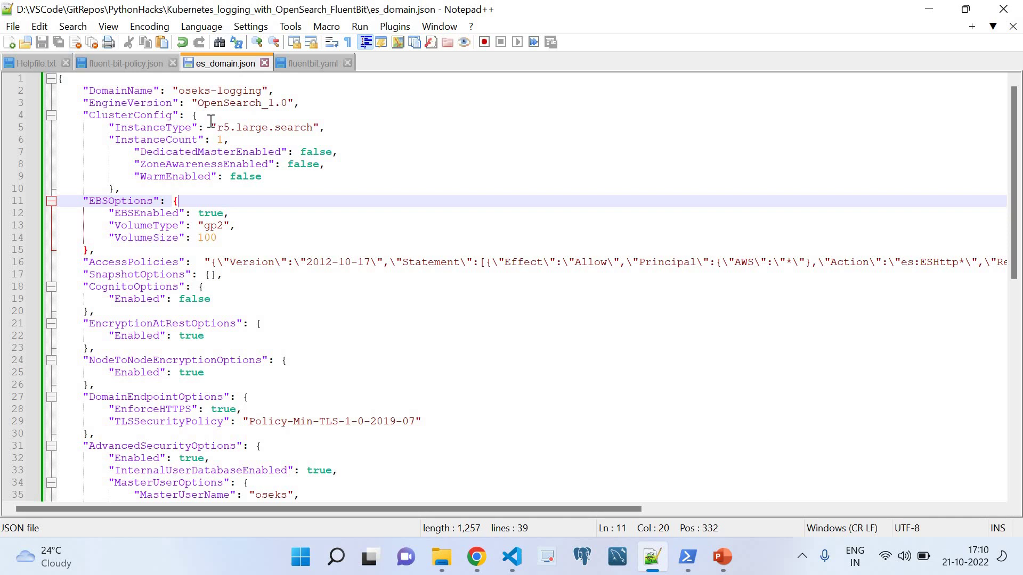
{"action": "double_click", "coordinate": [135, 89]}
{"action": "double_click", "coordinate": [149, 104]}
{"action": "left_click", "coordinate": [198, 115]}
{"action": "double_click", "coordinate": [165, 141]}
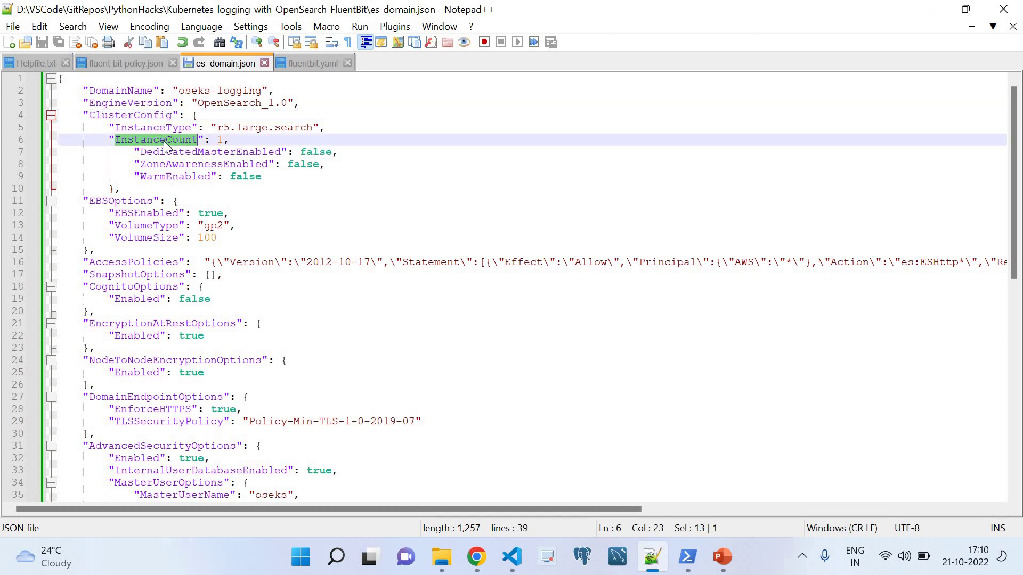
{"action": "left_click", "coordinate": [217, 154]}
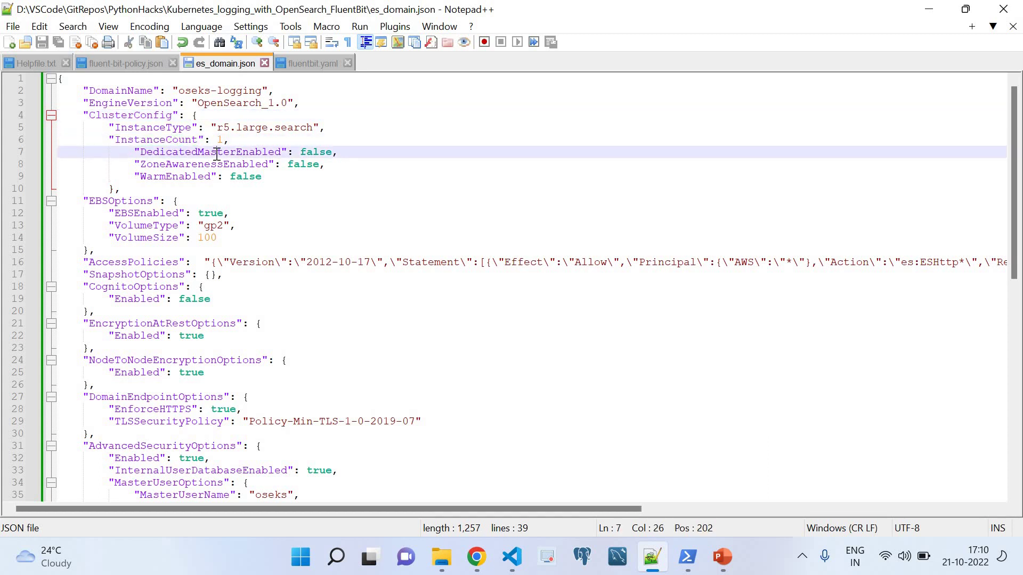
{"action": "left_click", "coordinate": [184, 196]}
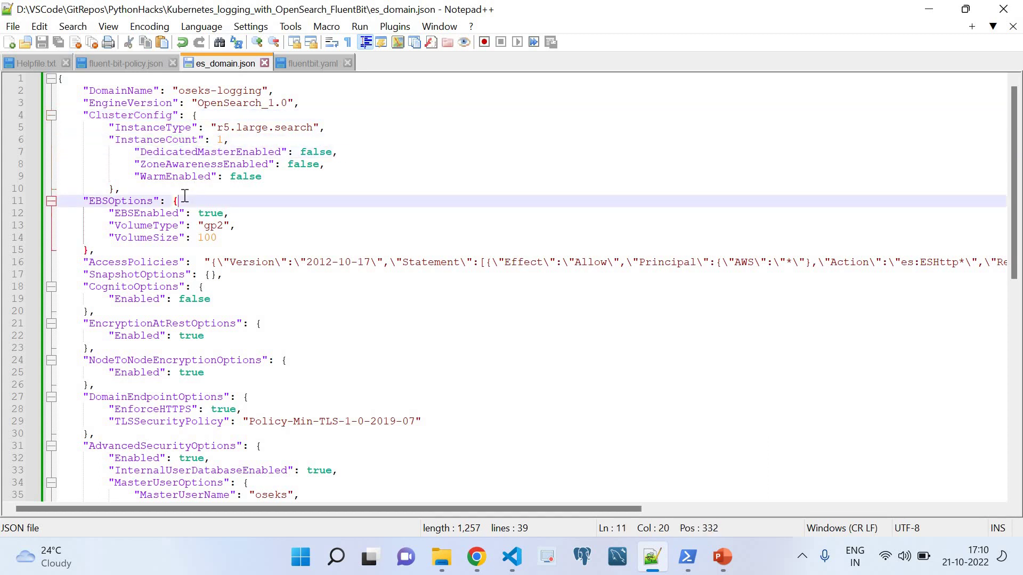
- Point out EBSEnabled, VolumeType and VolumeSize under EBSOptions in es_domain.json, then highlight the AccessPolicies key
{"action": "double_click", "coordinate": [156, 213]}
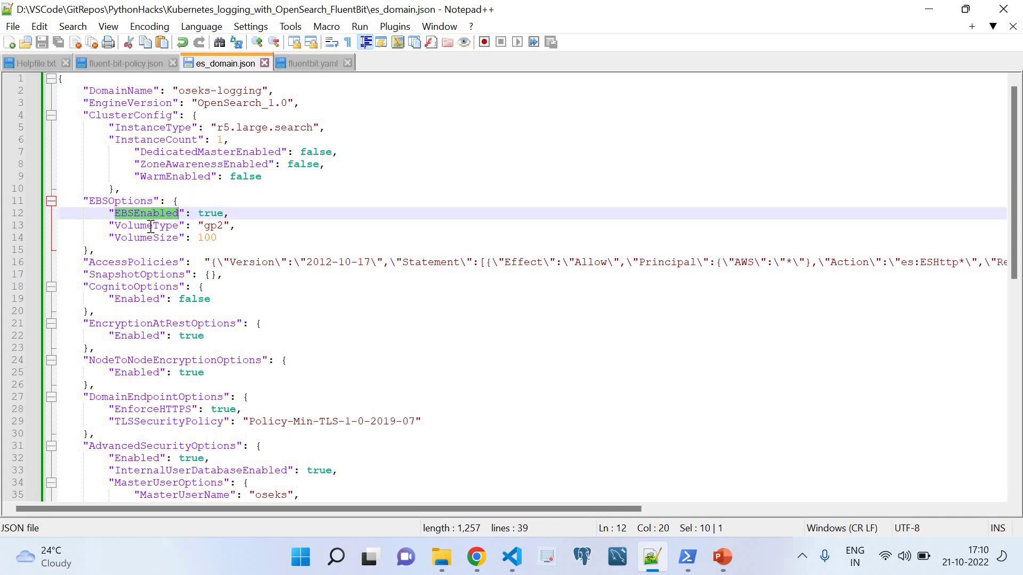
{"action": "left_click", "coordinate": [149, 226]}
{"action": "left_click", "coordinate": [159, 238]}
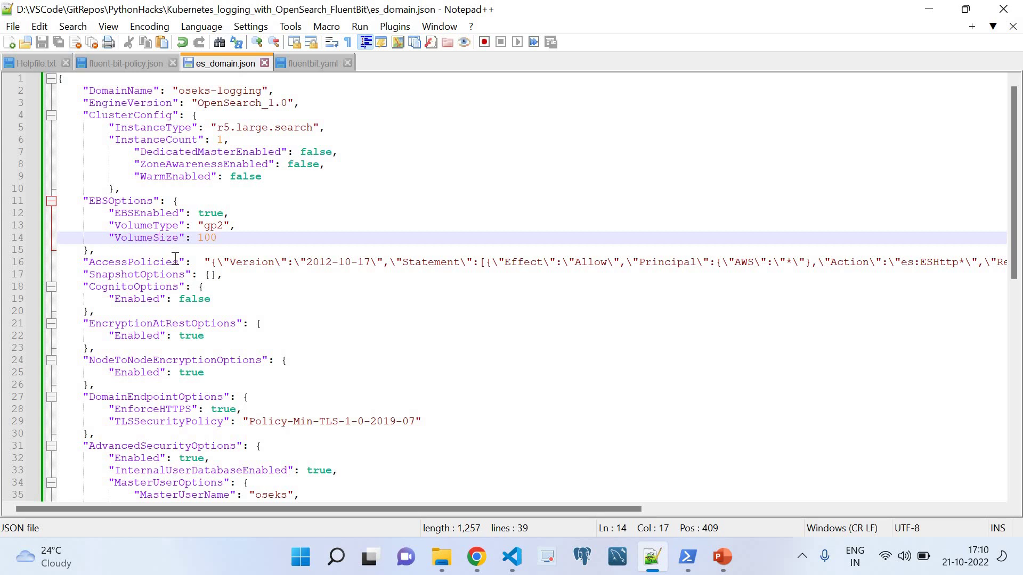
{"action": "left_click", "coordinate": [164, 262]}
{"action": "double_click", "coordinate": [164, 261]}
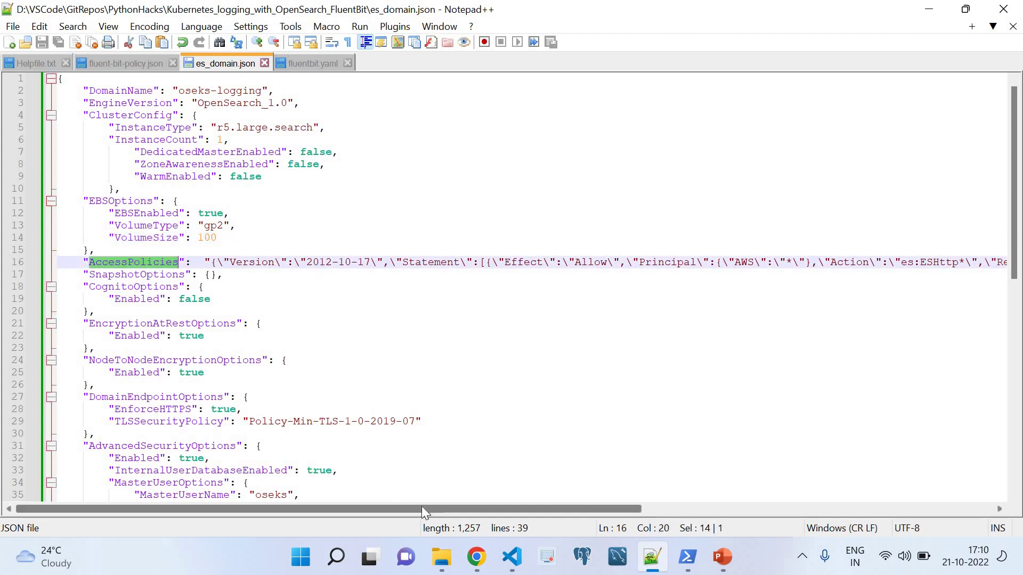
- Review AdvancedSecurityOptions in es_domain.json, highlighting Enabled, InternalUserDatabaseEnabled and the MasterUserOptions user name and password entries
{"action": "scroll", "coordinate": [557, 493], "scroll_direction": "down", "scroll_amount": 3}
{"action": "left_click", "coordinate": [302, 322]}
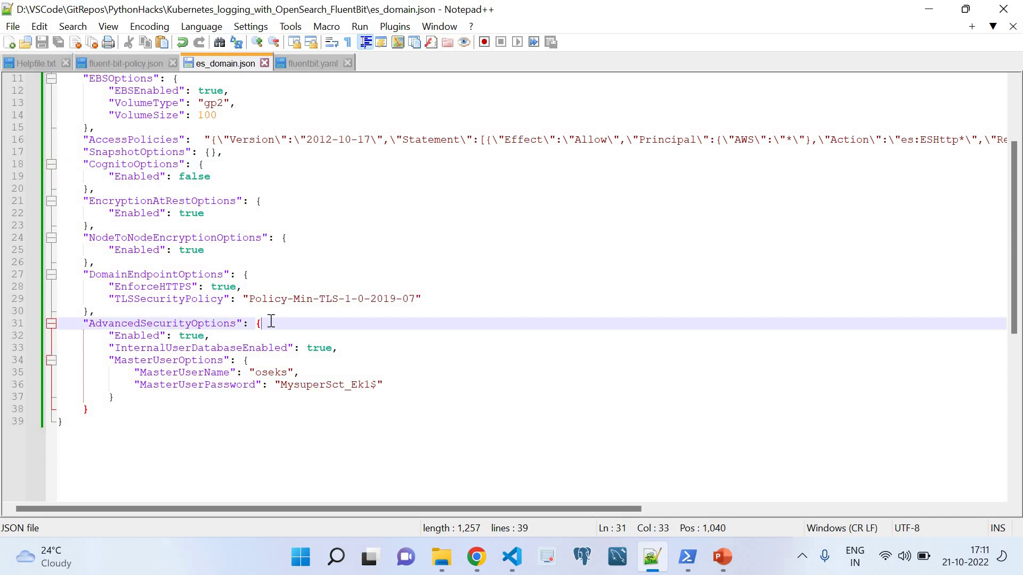
{"action": "double_click", "coordinate": [138, 337]}
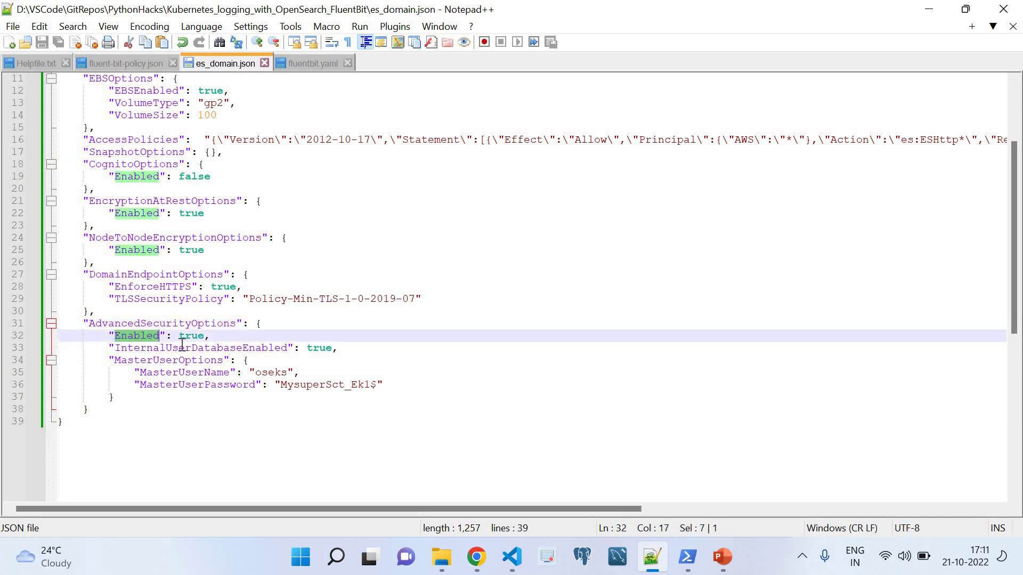
{"action": "double_click", "coordinate": [203, 347]}
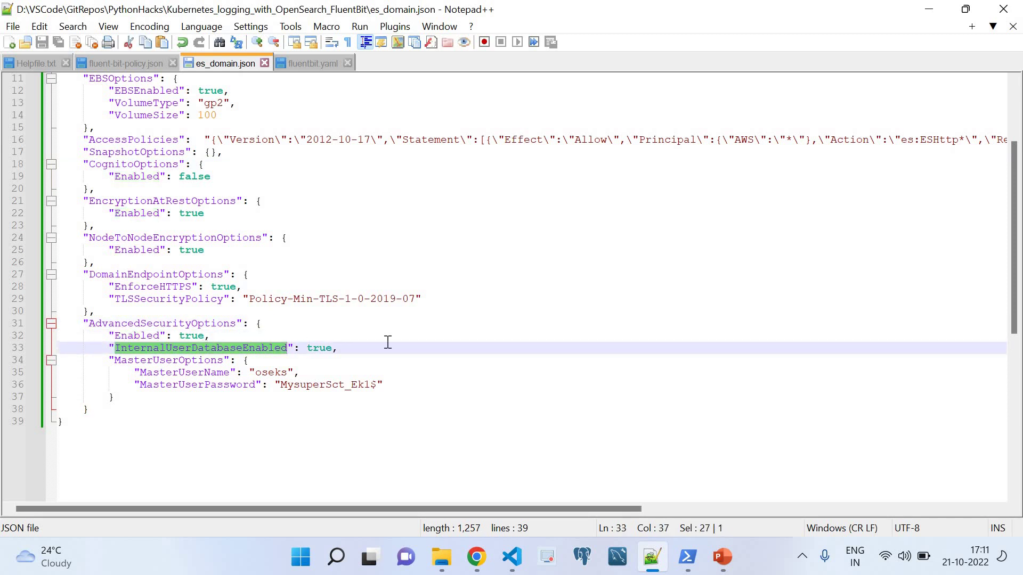
{"action": "left_click_drag", "start_coordinate": [197, 353], "coordinate": [201, 360]}
{"action": "double_click", "coordinate": [200, 360]}
{"action": "key", "text": "ctrl+z"}
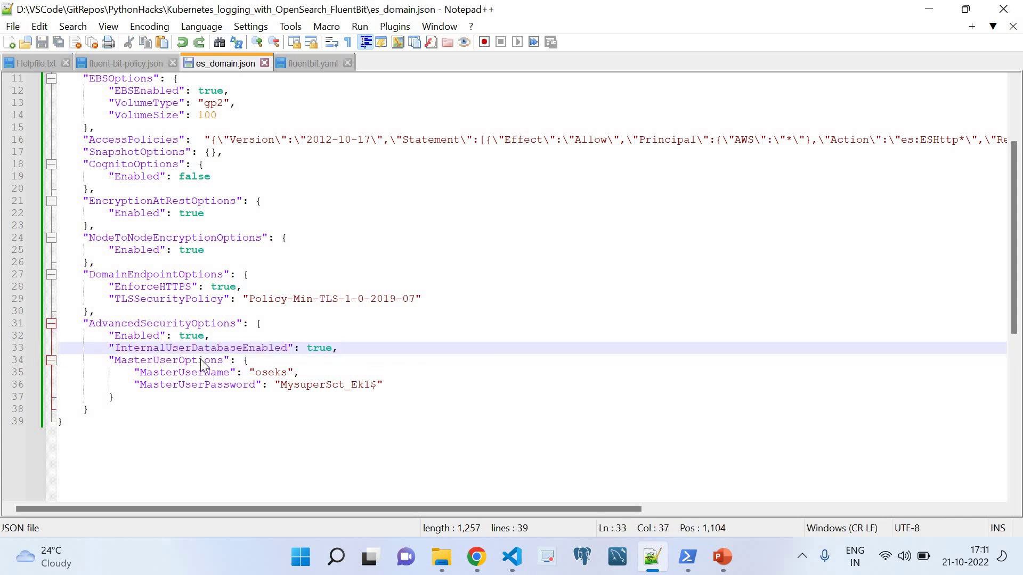
{"action": "double_click", "coordinate": [168, 360]}
{"action": "left_click", "coordinate": [271, 361]}
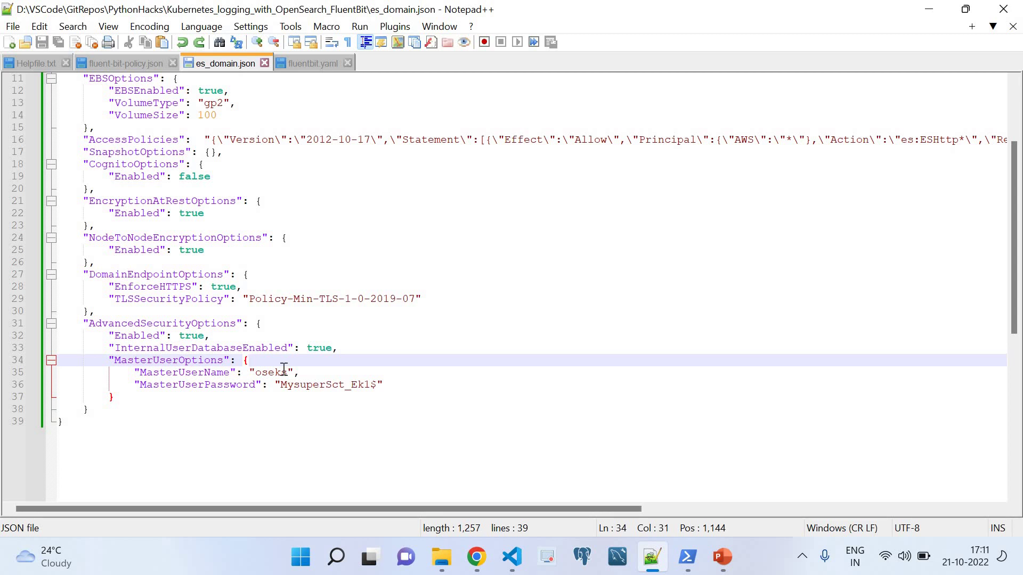
{"action": "double_click", "coordinate": [277, 375]}
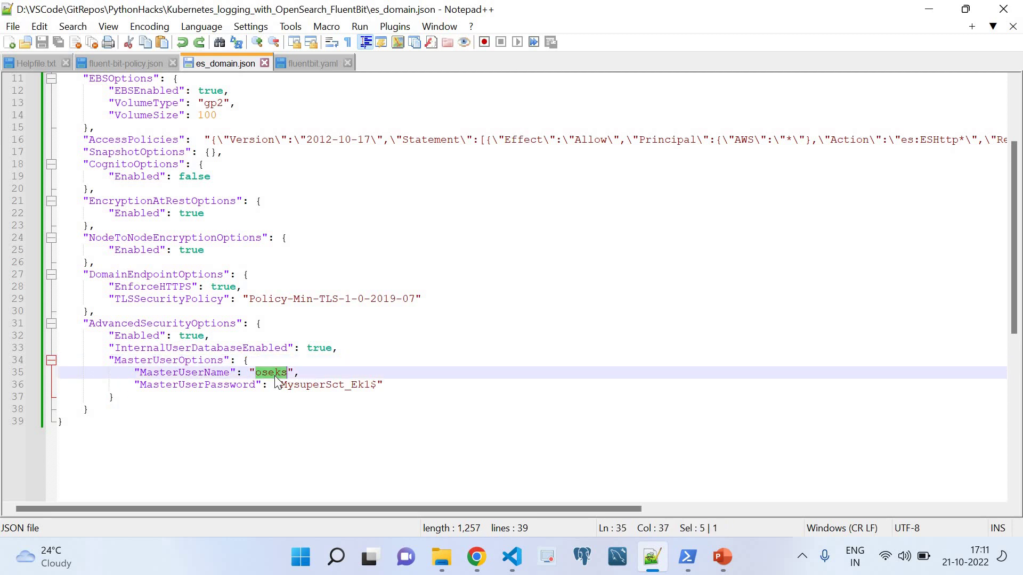
{"action": "left_click", "coordinate": [376, 383]}
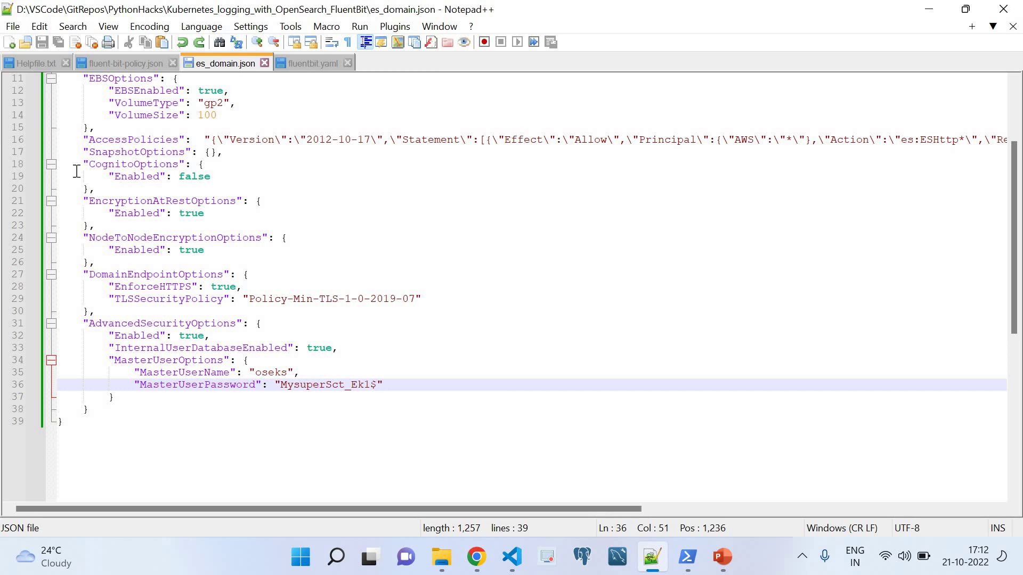
- Revisit Helpfile.txt, switch to PowerShell and highlight the ./es_domain.json create-domain attempt, its error message and the file://es_domain.json command
{"action": "left_click", "coordinate": [31, 61]}
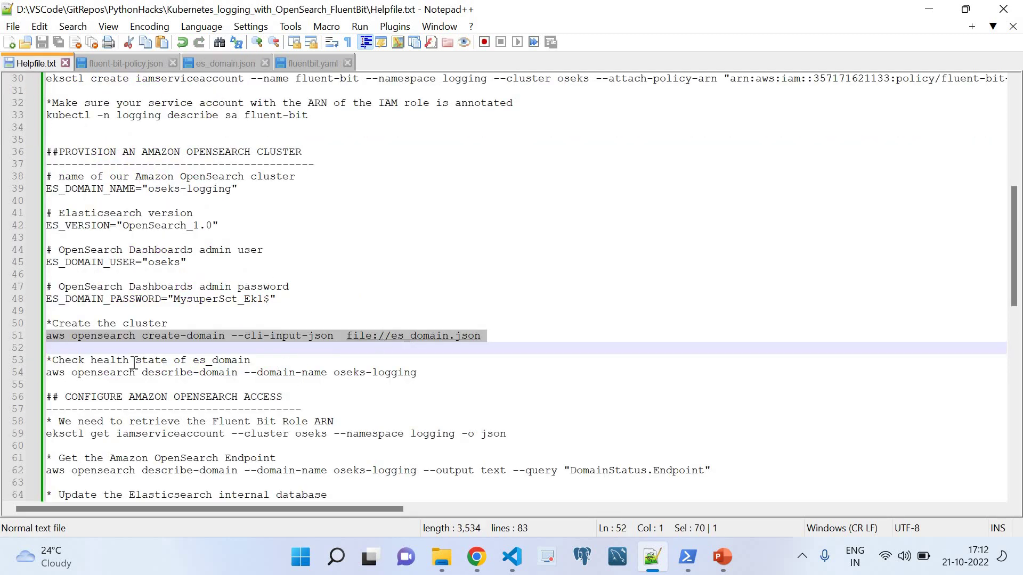
{"action": "left_click", "coordinate": [693, 560]}
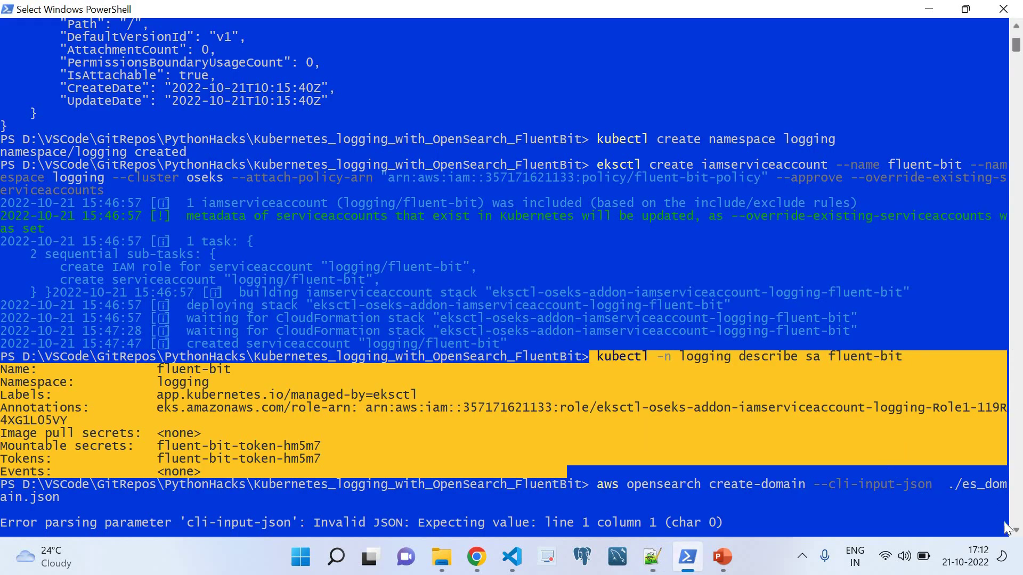
{"action": "left_click", "coordinate": [1016, 532]}
{"action": "scroll", "coordinate": [1017, 534], "scroll_direction": "down", "scroll_amount": 9}
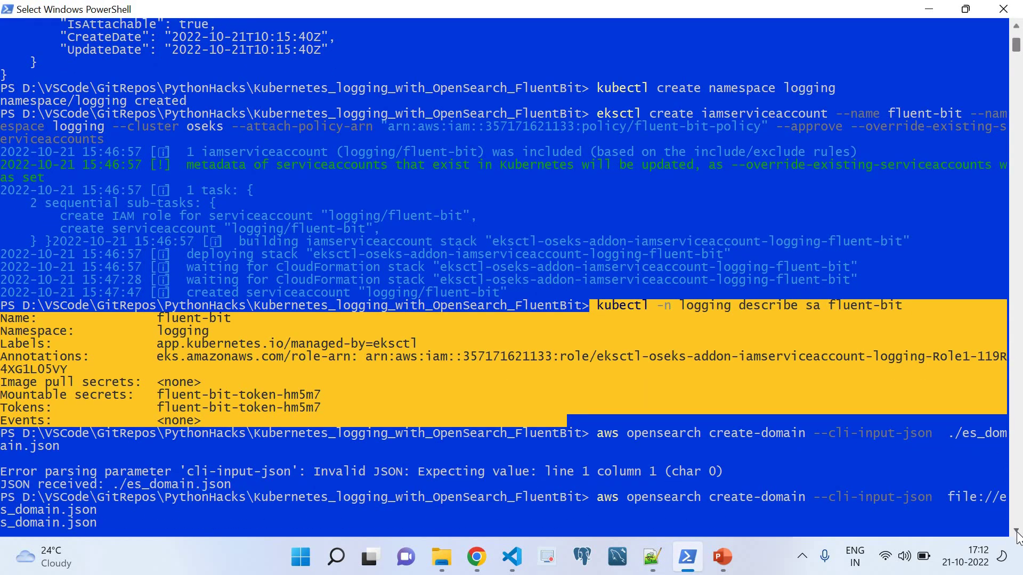
{"action": "scroll", "coordinate": [1016, 535], "scroll_direction": "down", "scroll_amount": 2}
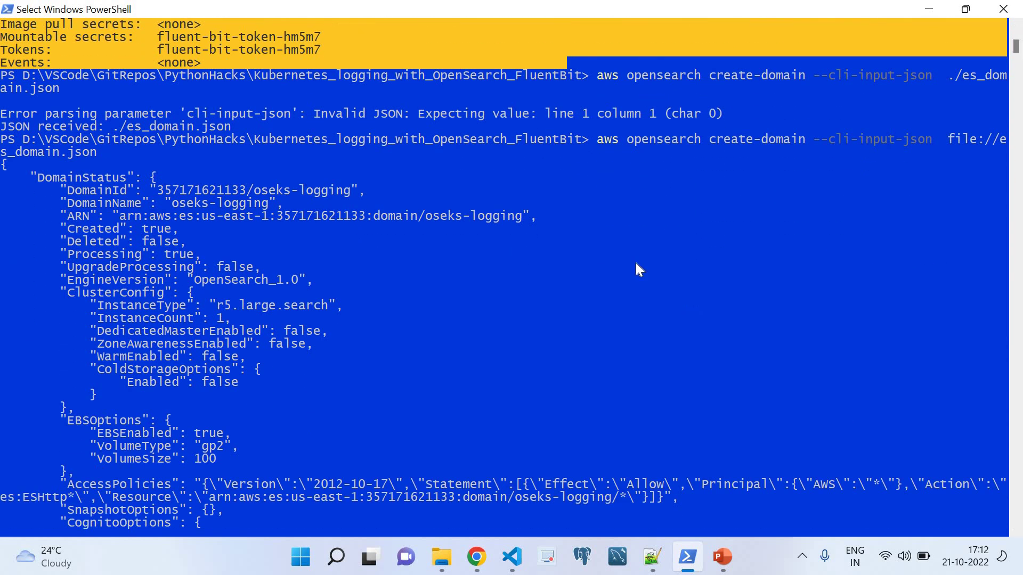
{"action": "mouse_move", "coordinate": [597, 78]}
{"action": "left_mouse_down"}
{"action": "mouse_move", "coordinate": [601, 100]}
{"action": "mouse_move", "coordinate": [600, 85]}
{"action": "left_mouse_up"}
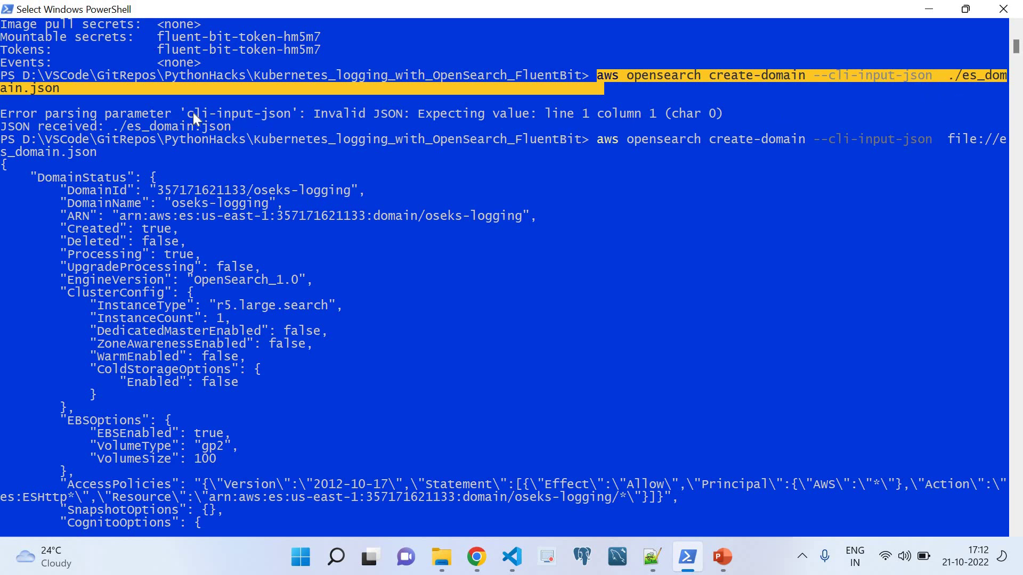
{"action": "left_click_drag", "start_coordinate": [189, 114], "coordinate": [270, 121]}
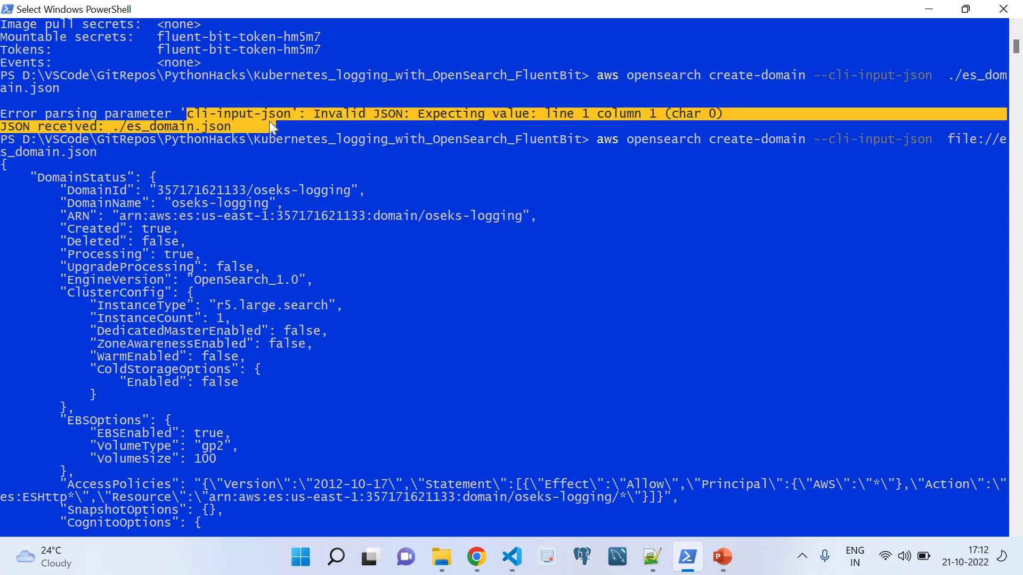
{"action": "mouse_move", "coordinate": [596, 136]}
{"action": "left_mouse_down"}
{"action": "mouse_move", "coordinate": [583, 163]}
{"action": "mouse_move", "coordinate": [586, 153]}
{"action": "left_mouse_up"}
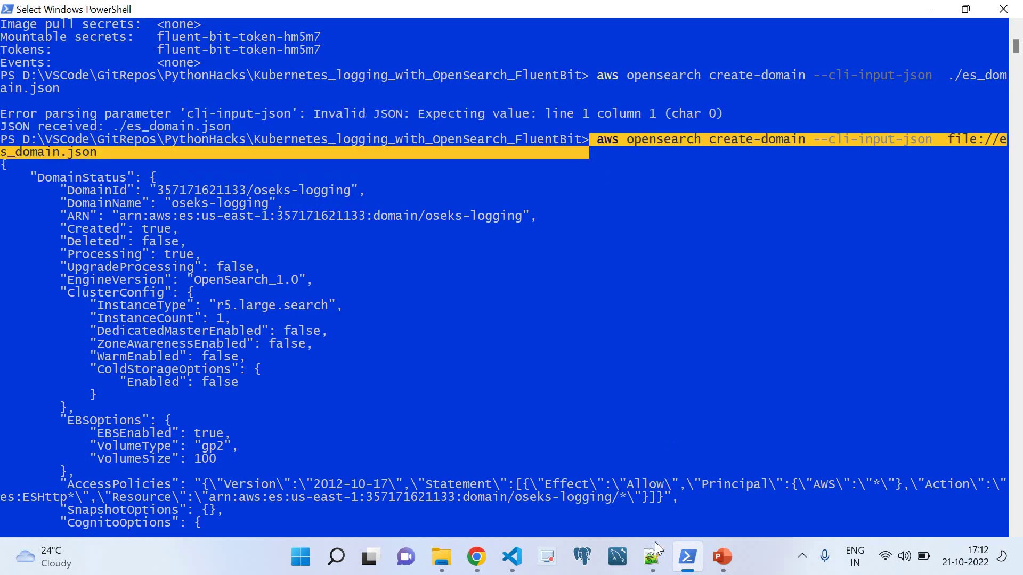
- Switch to Notepad++ to revisit Helpfile.txt and es_domain.json, then return to the create-domain output in PowerShell
{"action": "left_click", "coordinate": [652, 557]}
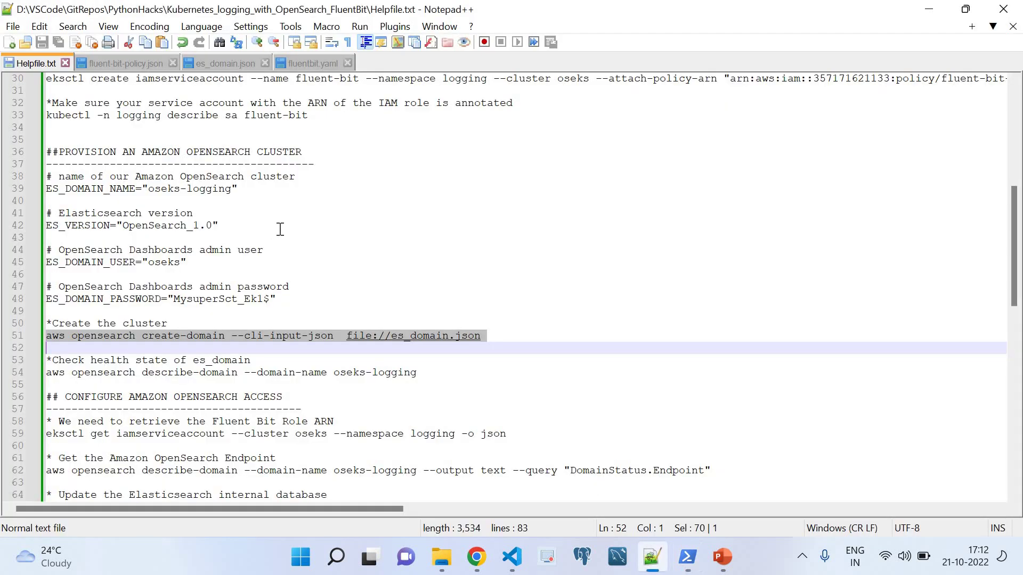
{"action": "left_click", "coordinate": [221, 64]}
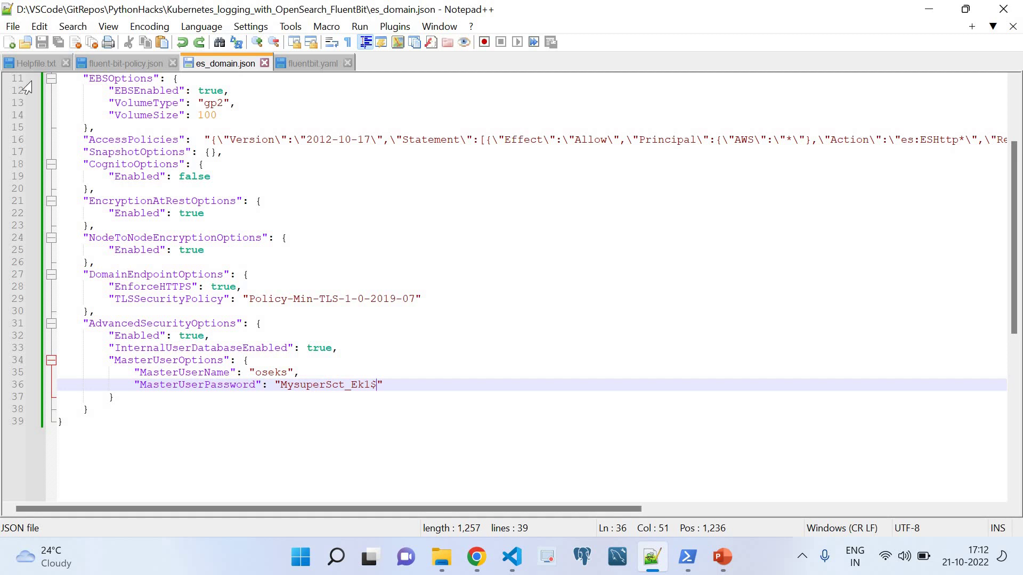
{"action": "left_click", "coordinate": [21, 62]}
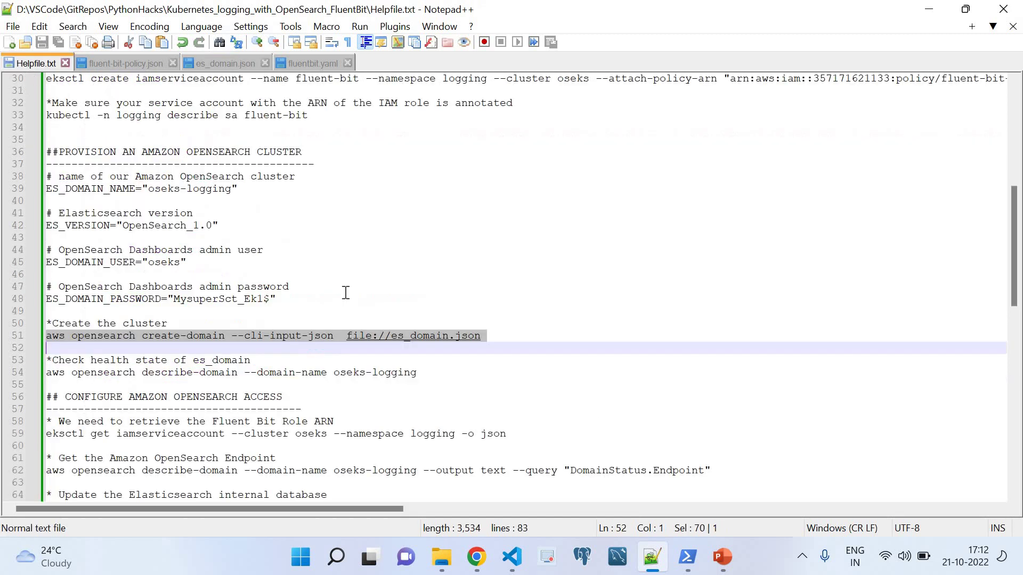
{"action": "left_click", "coordinate": [687, 557]}
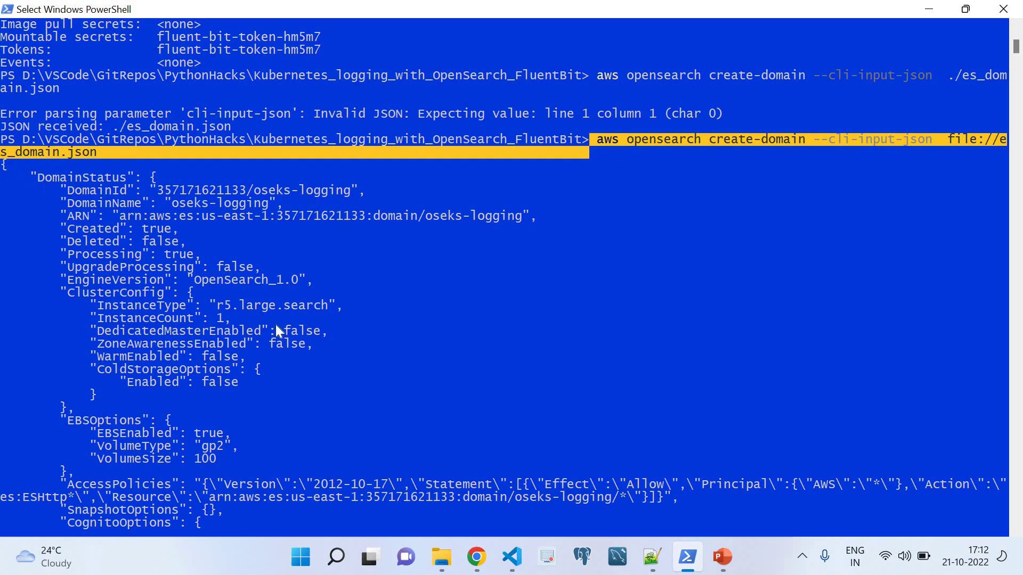
- Switch to Chrome, show the Amazon OpenSearch Service domains and refresh the list to check the oseks-logging domain's status
{"action": "left_click", "coordinate": [475, 559]}
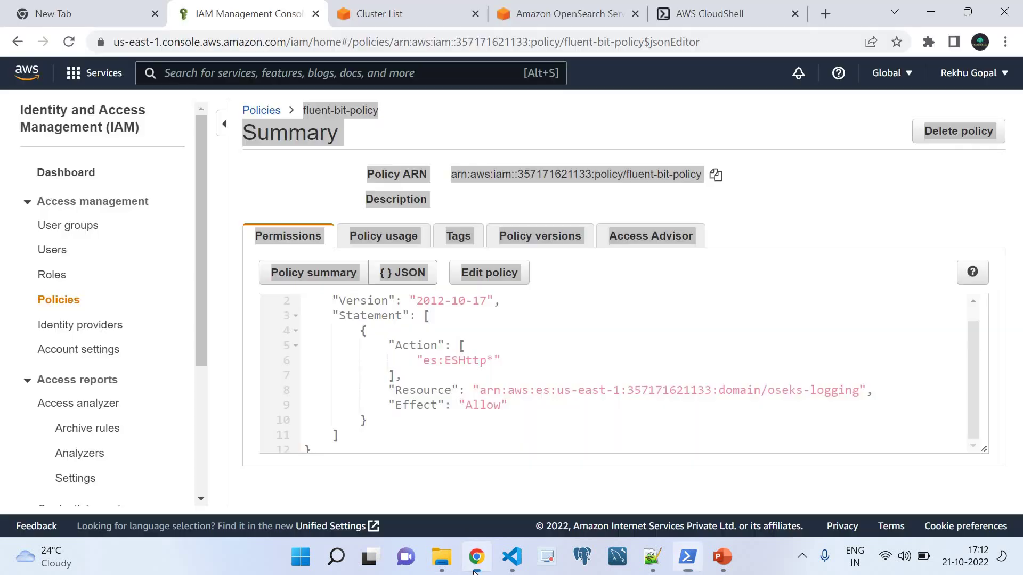
{"action": "left_click", "coordinate": [574, 11]}
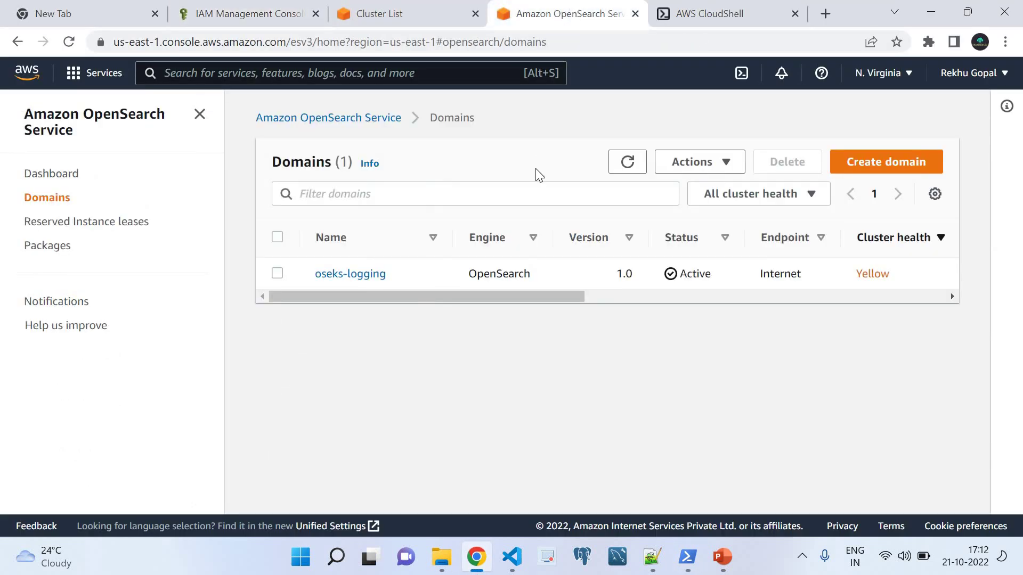
{"action": "left_click", "coordinate": [627, 162]}
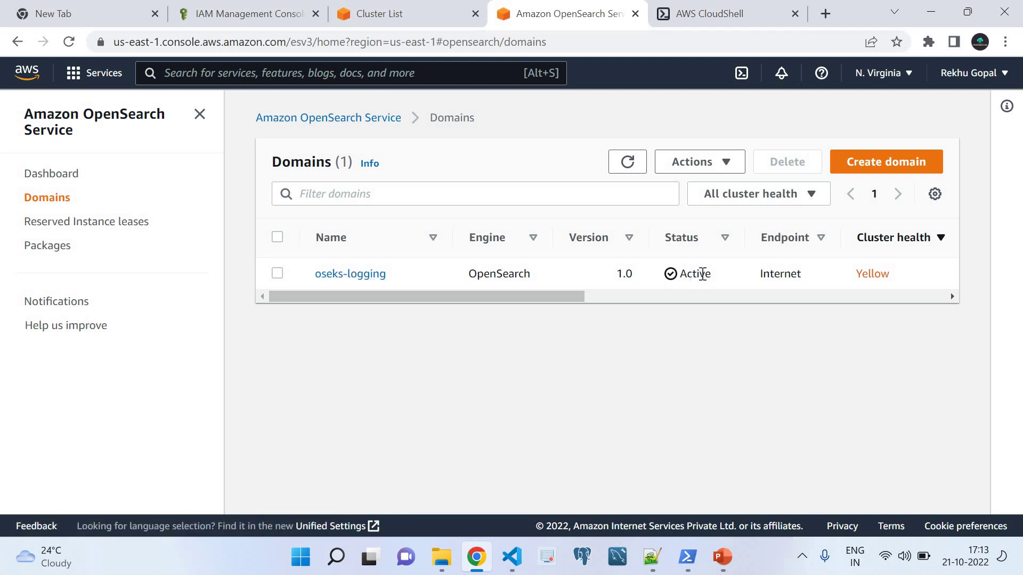
- Review the describe-domain health check command in Helpfile.txt in Notepad++, then check oseks-logging again in Chrome's OpenSearch domains list
{"action": "left_click", "coordinate": [652, 557]}
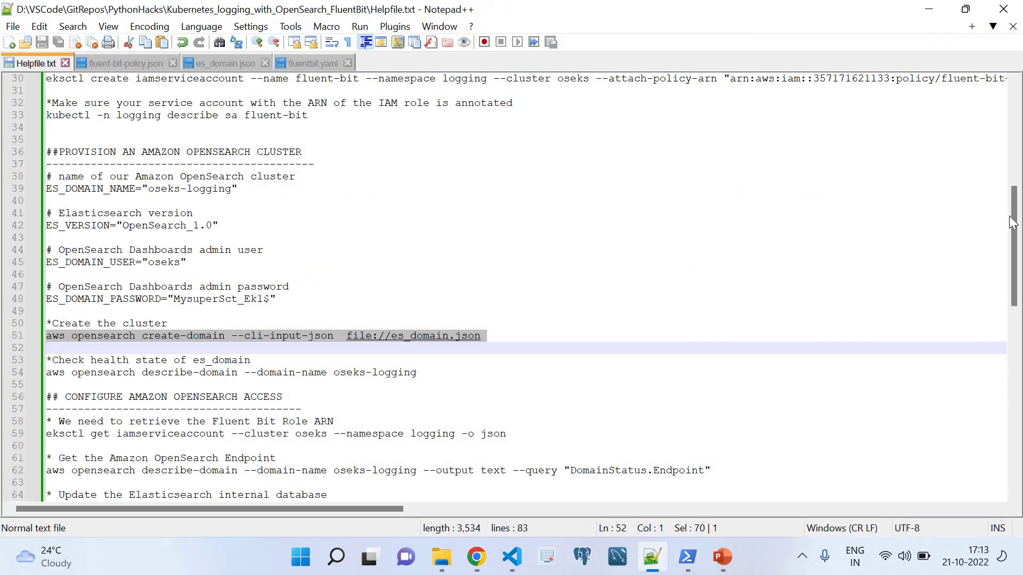
{"action": "left_click_drag", "start_coordinate": [1012, 228], "coordinate": [1018, 261]}
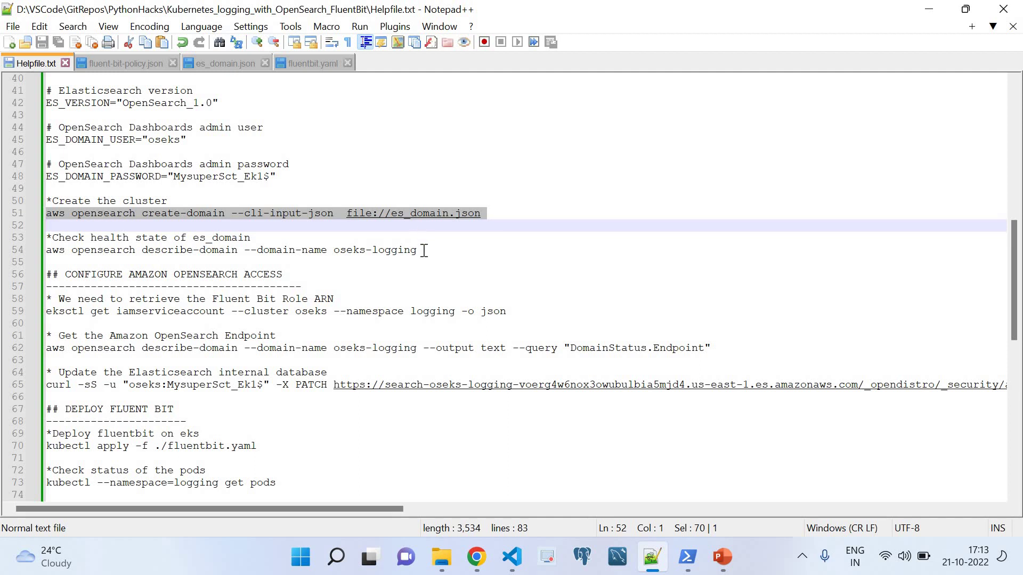
{"action": "scroll", "coordinate": [1001, 304], "scroll_direction": "up", "scroll_amount": 3}
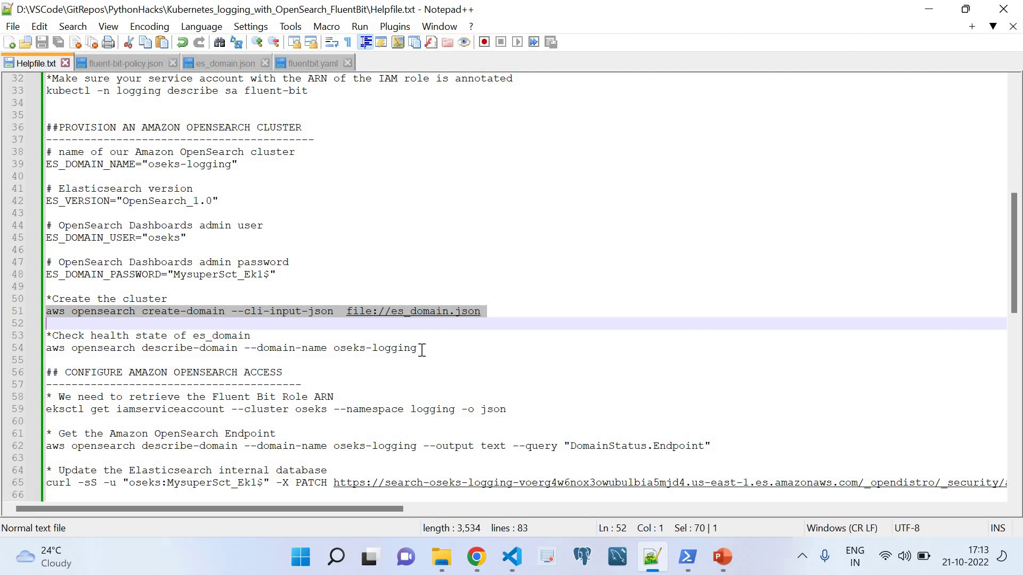
{"action": "left_click", "coordinate": [477, 557]}
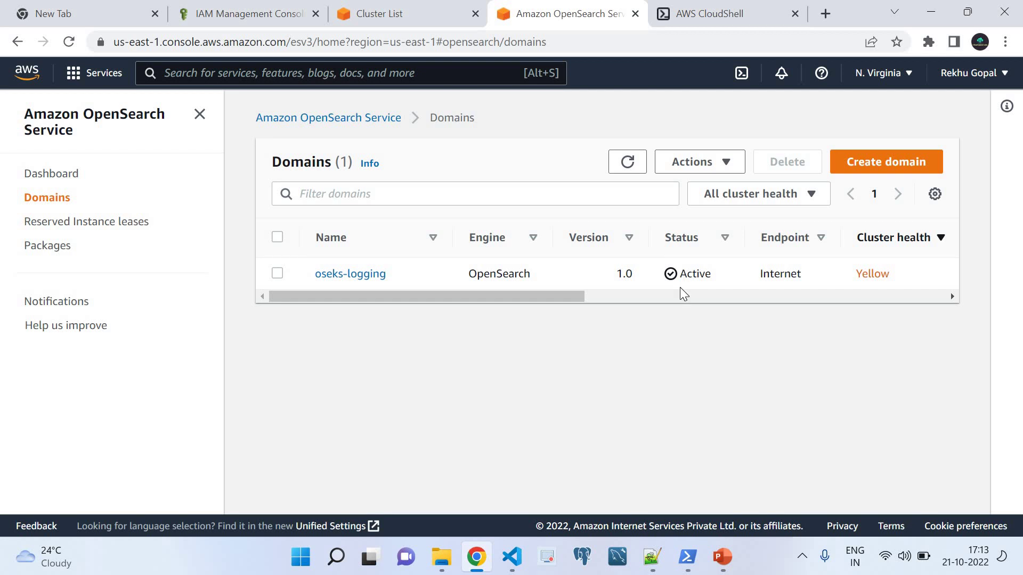
- Return to Notepad++ and highlight the CONFIGURE AMAZON OPENSEARCH ACCESS heading, Fluent Bit Role ARN note and OpenSearch endpoint command in Helpfile.txt
{"action": "left_click", "coordinate": [652, 557]}
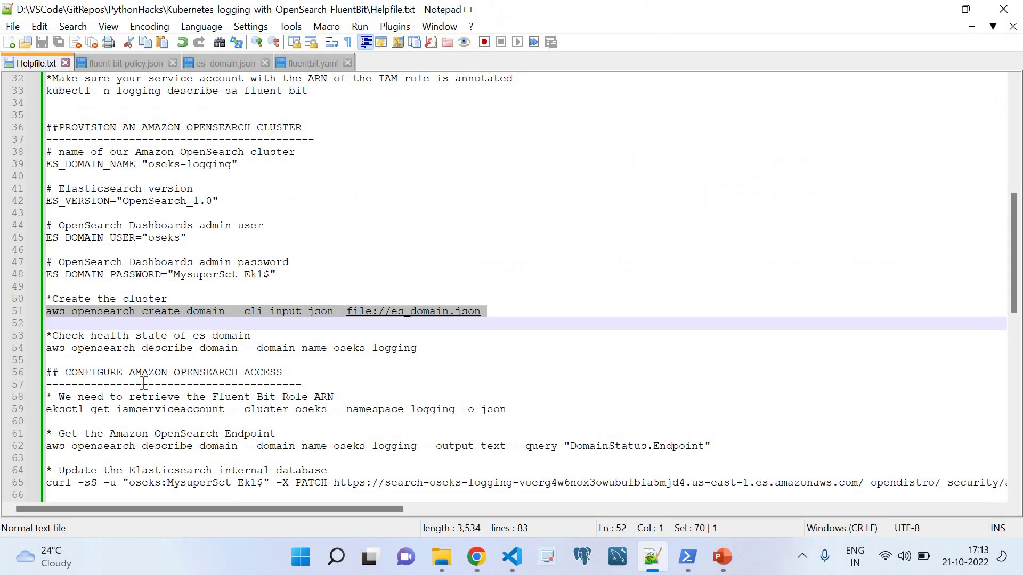
{"action": "left_click_drag", "start_coordinate": [59, 372], "coordinate": [305, 375]}
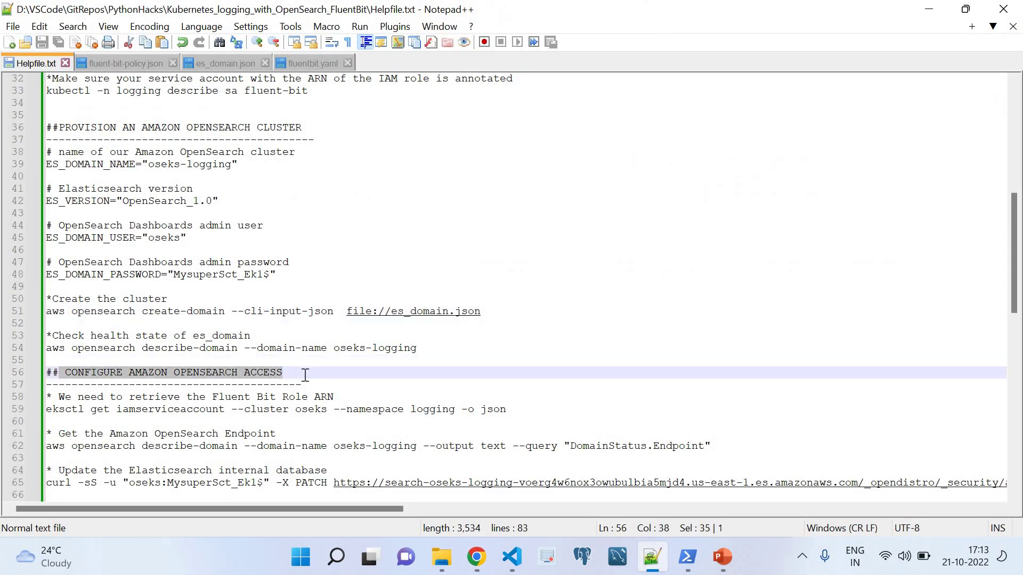
{"action": "left_click_drag", "start_coordinate": [1019, 243], "coordinate": [1019, 278]}
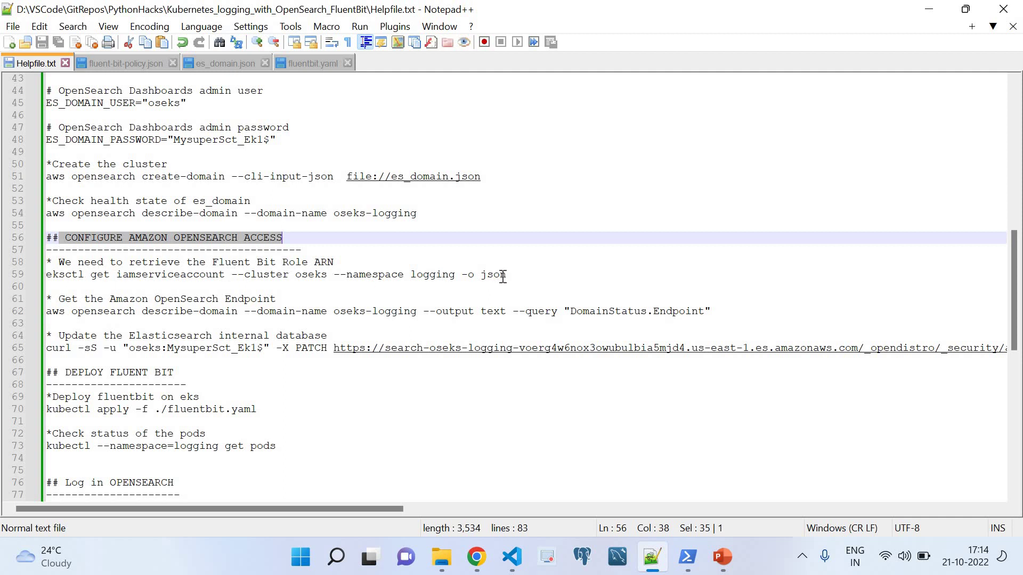
{"action": "left_click_drag", "start_coordinate": [208, 263], "coordinate": [355, 263]}
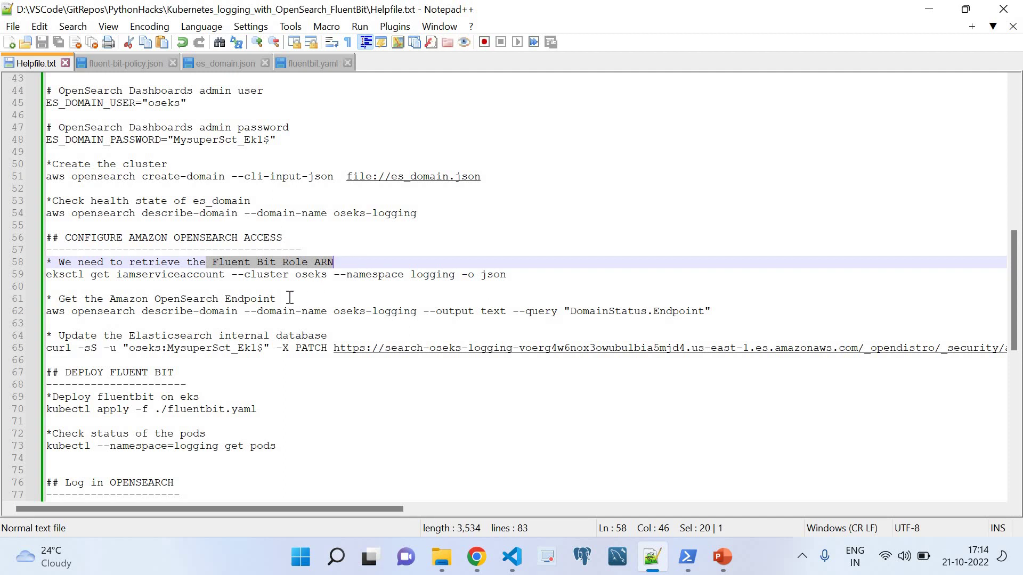
{"action": "left_click_drag", "start_coordinate": [289, 298], "coordinate": [52, 299]}
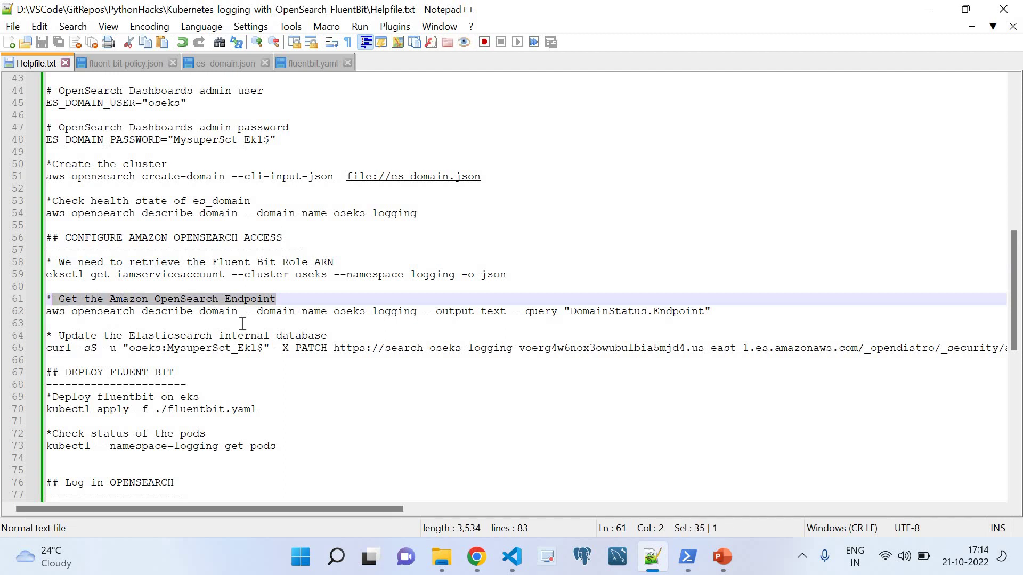
{"action": "left_click_drag", "start_coordinate": [714, 311], "coordinate": [16, 314]}
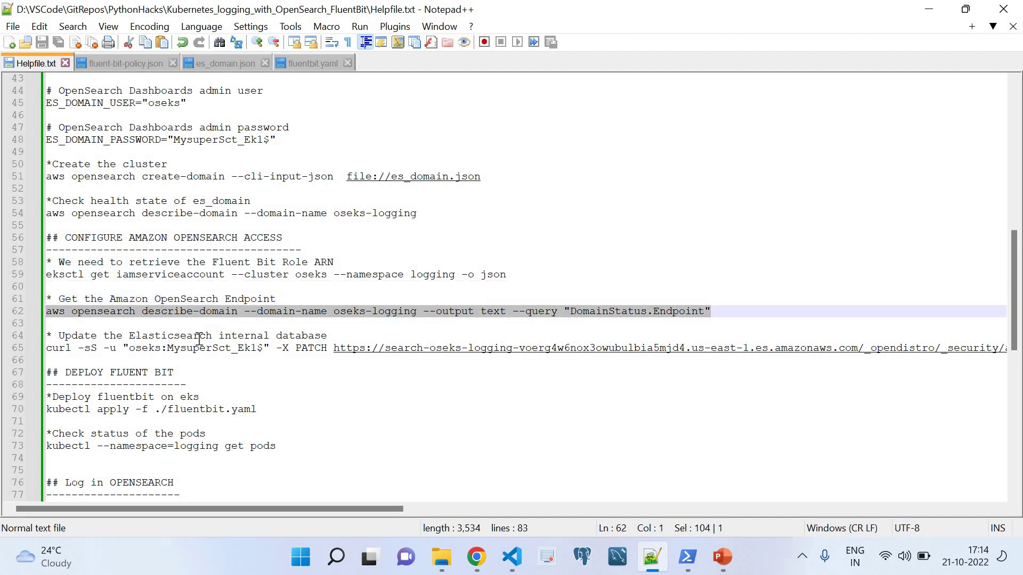
{"action": "left_click", "coordinate": [341, 338]}
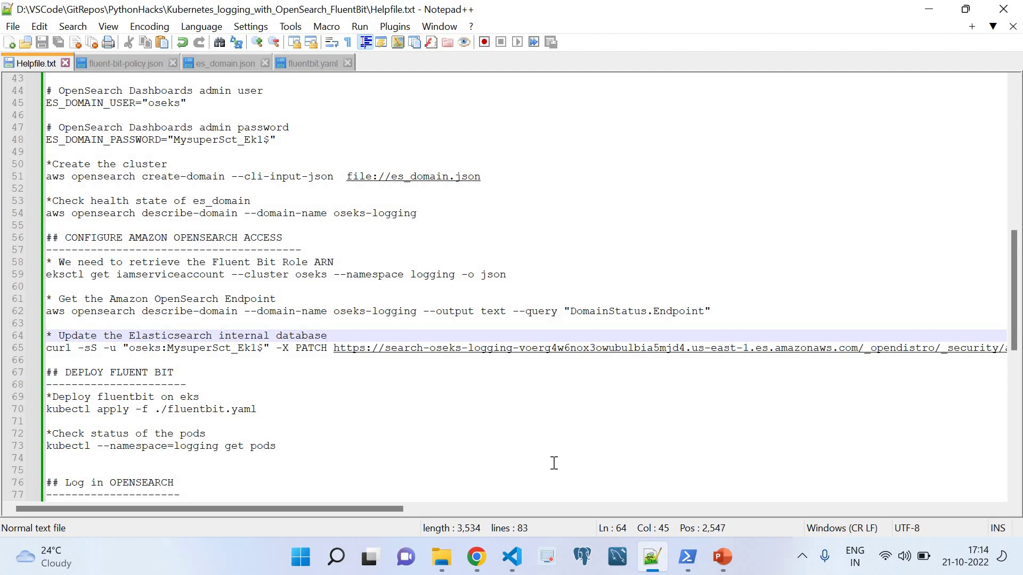
- Switch to PowerShell and highlight the two eksctl get iamserviceaccount commands for cluster oseks, namespace logging, and the returned Fluent Bit role ARN
{"action": "left_click", "coordinate": [687, 556]}
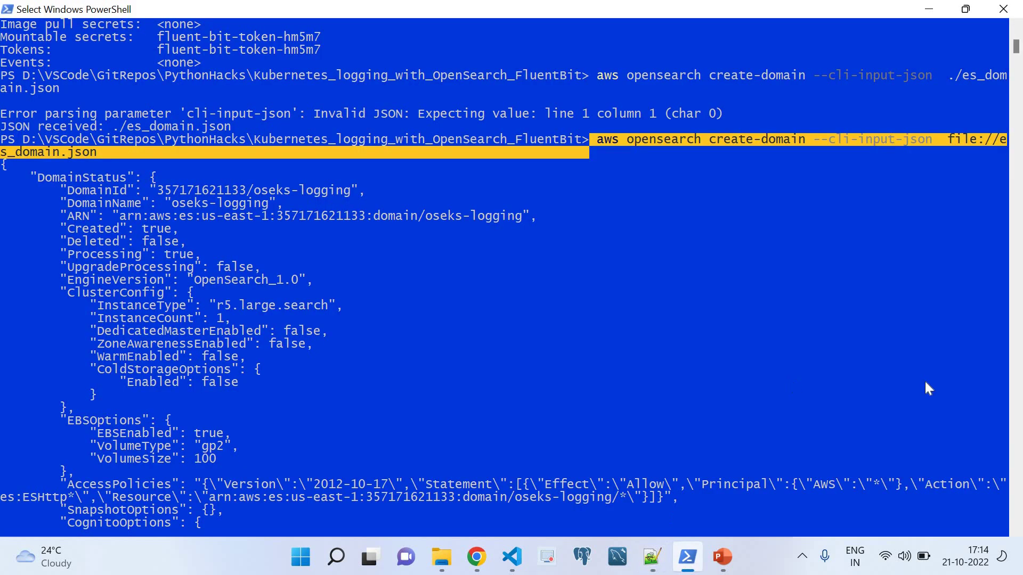
{"action": "left_click", "coordinate": [1015, 532]}
{"action": "left_click", "coordinate": [1015, 532]}
{"action": "left_click_drag", "start_coordinate": [1016, 531], "coordinate": [1016, 533]}
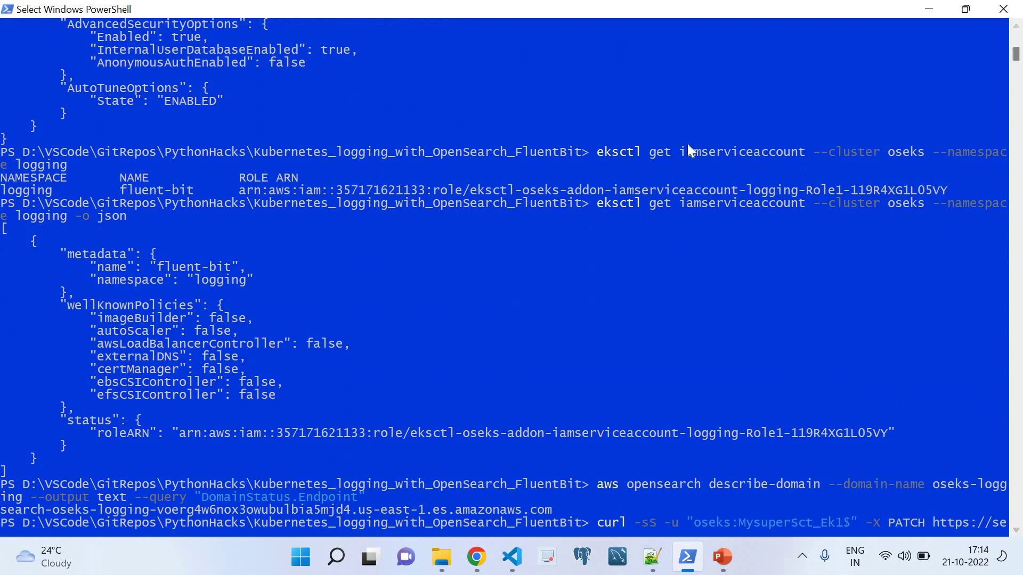
{"action": "left_click_drag", "start_coordinate": [594, 152], "coordinate": [596, 169]}
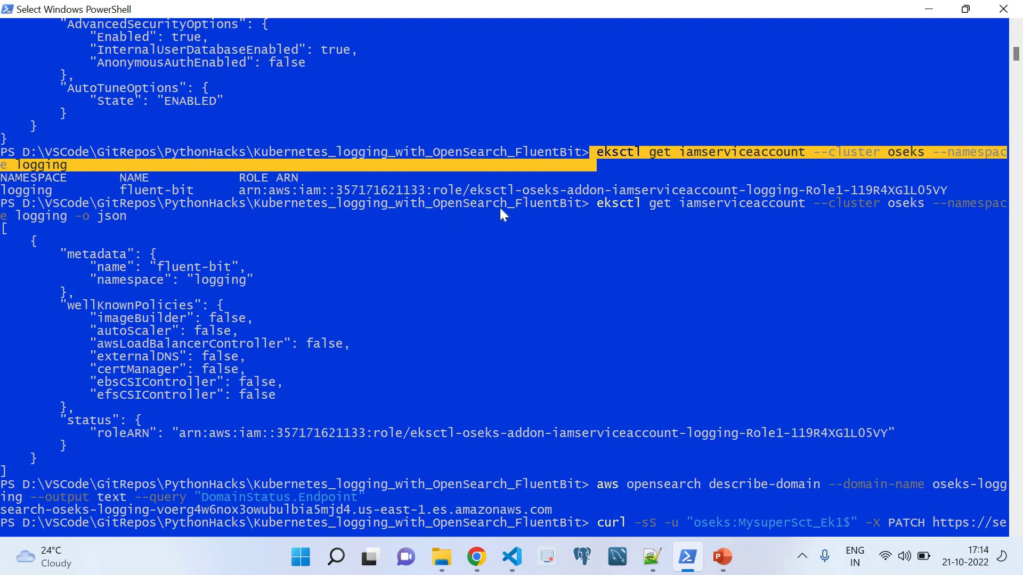
{"action": "left_click_drag", "start_coordinate": [595, 204], "coordinate": [598, 215]}
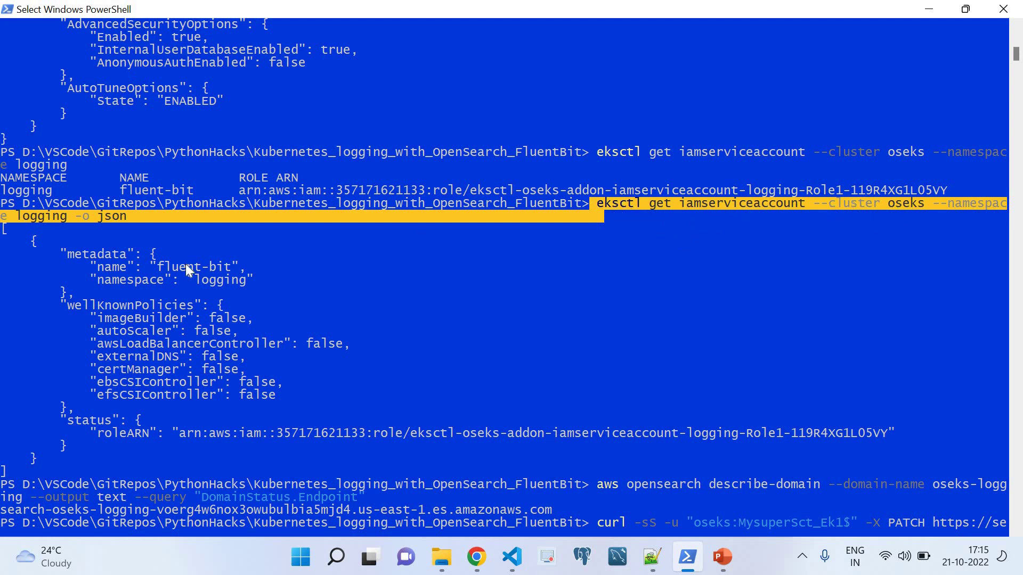
{"action": "left_click_drag", "start_coordinate": [182, 432], "coordinate": [878, 431]}
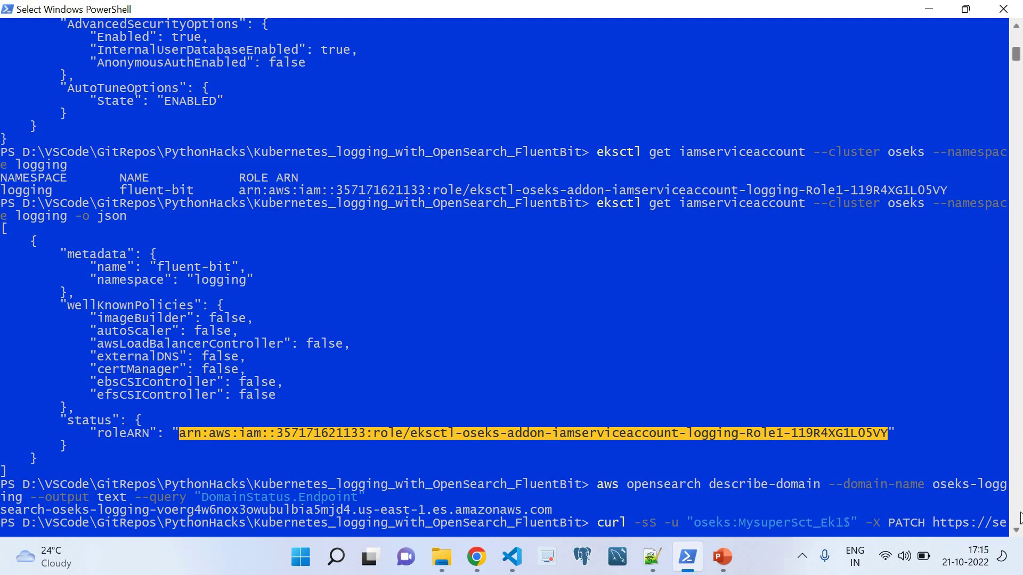
- Highlight the aws opensearch describe-domain command for oseks-logging that queries DomainStatus.Endpoint, along with the endpoint it returned
{"action": "left_click", "coordinate": [1016, 531]}
{"action": "scroll", "coordinate": [711, 388], "scroll_direction": "down", "scroll_amount": 5}
{"action": "left_click_drag", "start_coordinate": [597, 292], "coordinate": [605, 320]}
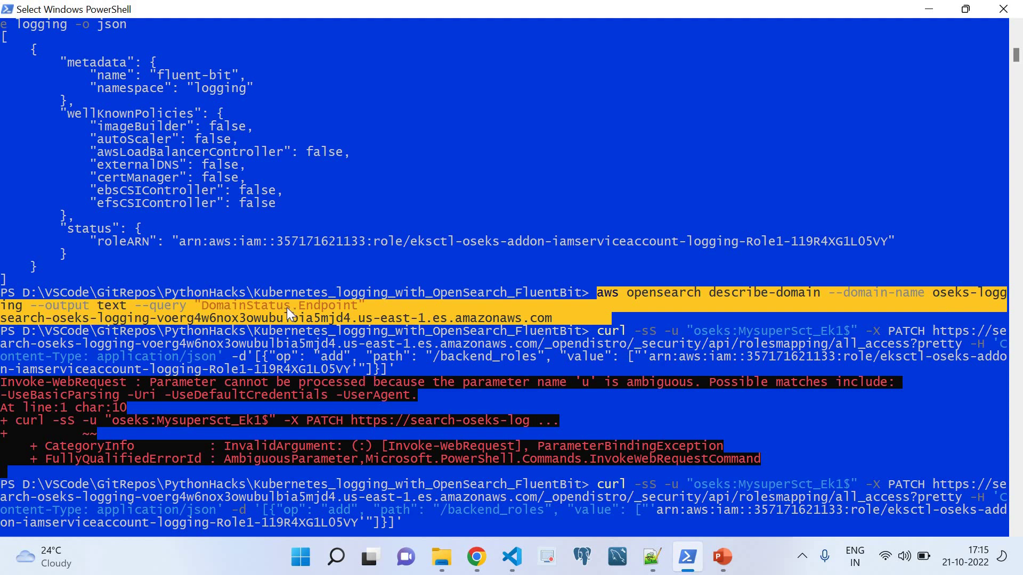
{"action": "left_click_drag", "start_coordinate": [556, 319], "coordinate": [1, 319]}
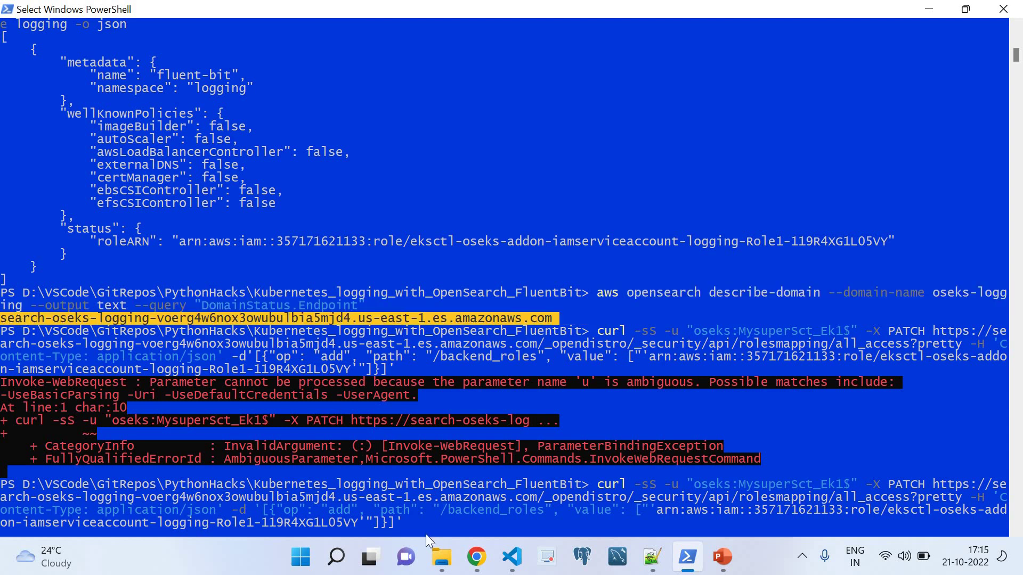
- Open the oseks-logging domain details in Chrome to examine its domain endpoint, and compare with the describe-domain endpoint query in PowerShell
{"action": "left_click", "coordinate": [477, 561]}
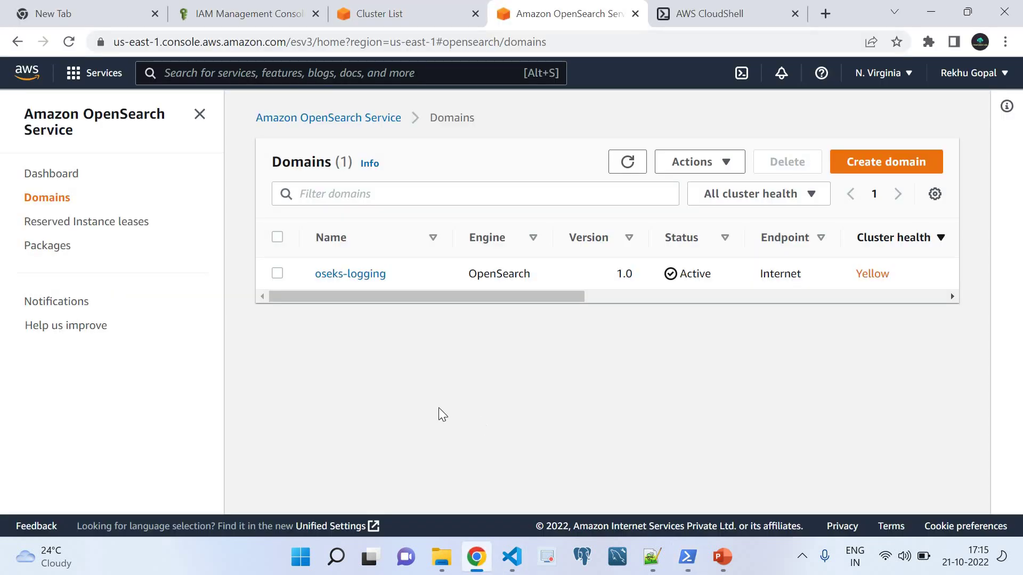
{"action": "left_click", "coordinate": [334, 275]}
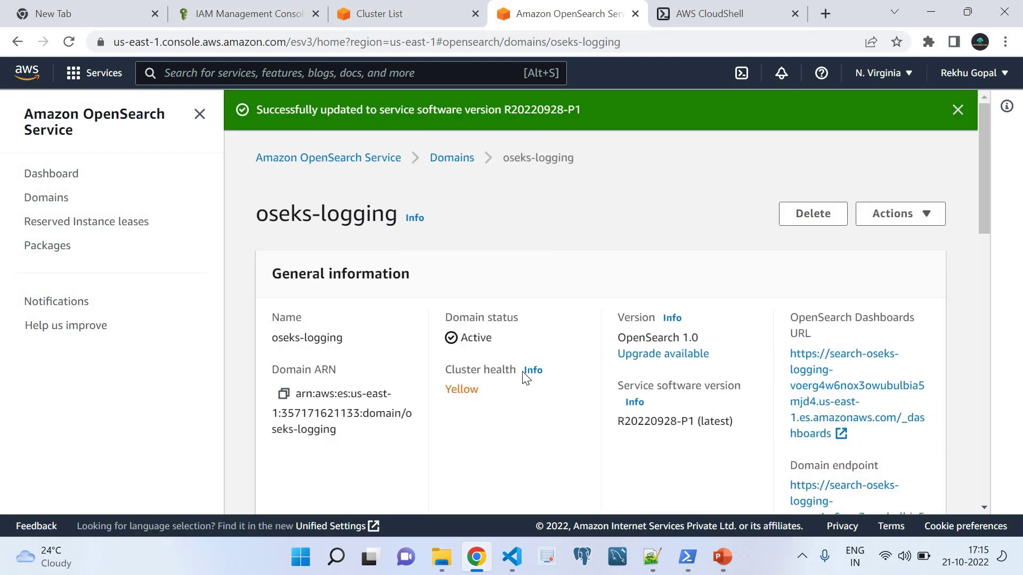
{"action": "left_click_drag", "start_coordinate": [988, 174], "coordinate": [986, 256]}
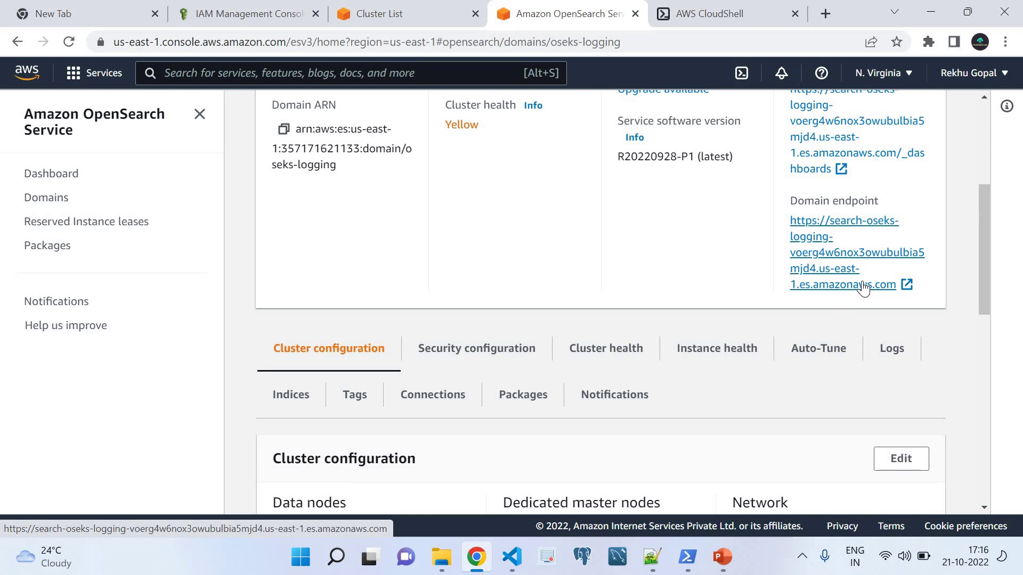
{"action": "left_click", "coordinate": [687, 556]}
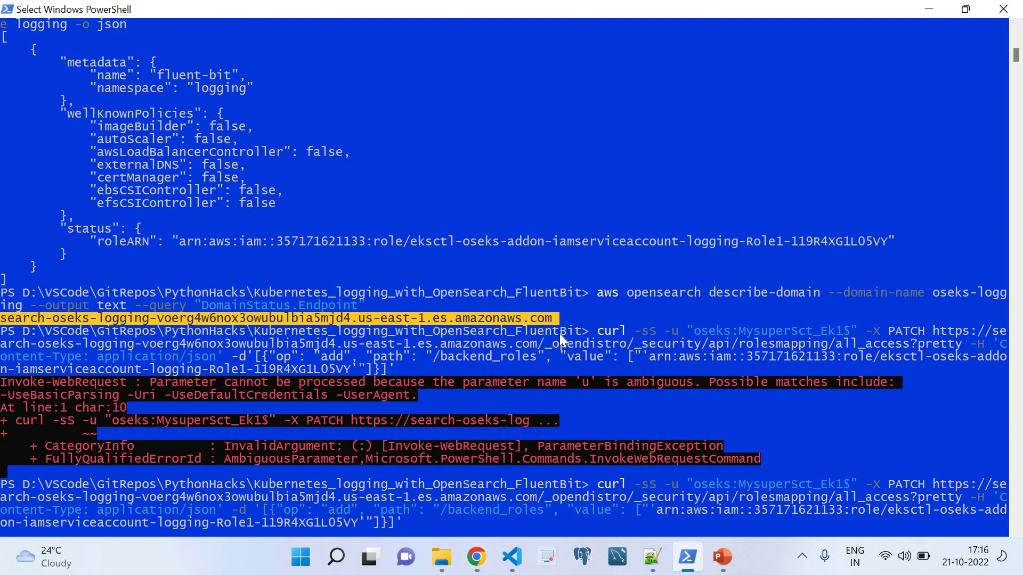
{"action": "left_click_drag", "start_coordinate": [596, 291], "coordinate": [579, 320]}
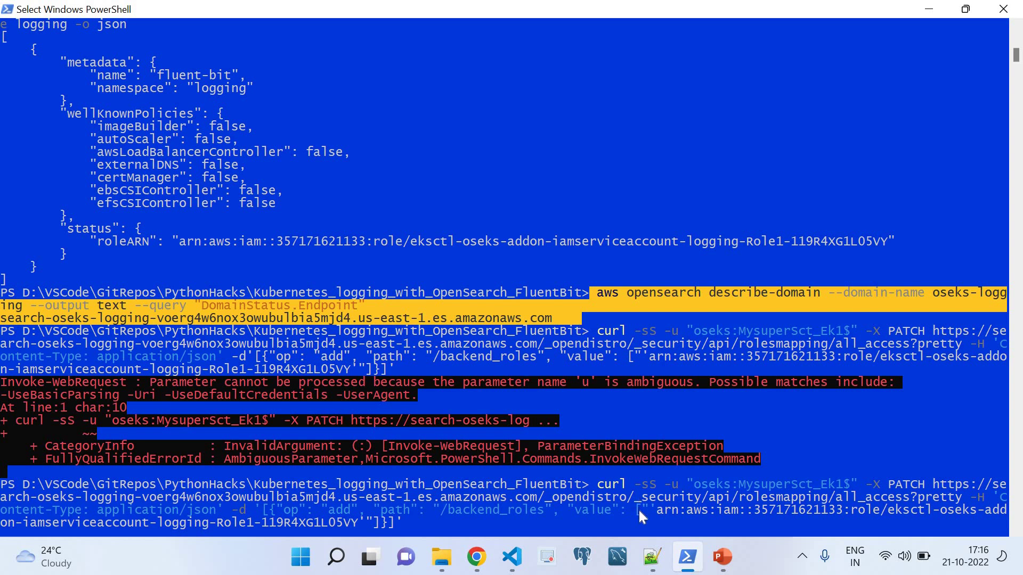
- Switch to Helpfile.txt in Notepad++ and highlight the start, admin credentials argument and PATCH method of the curl command on line 65
{"action": "left_click", "coordinate": [652, 556]}
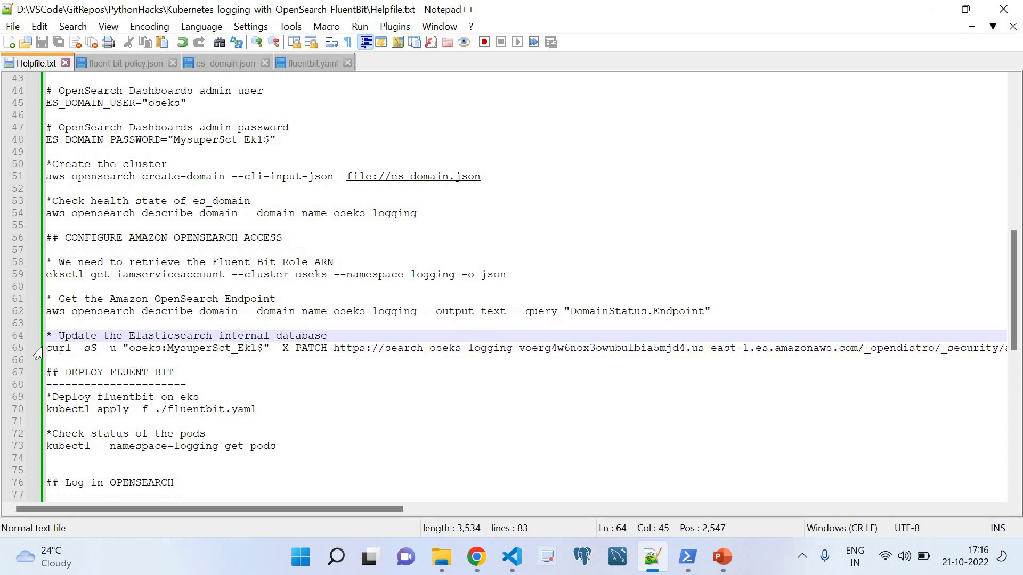
{"action": "left_click_drag", "start_coordinate": [45, 349], "coordinate": [86, 351]}
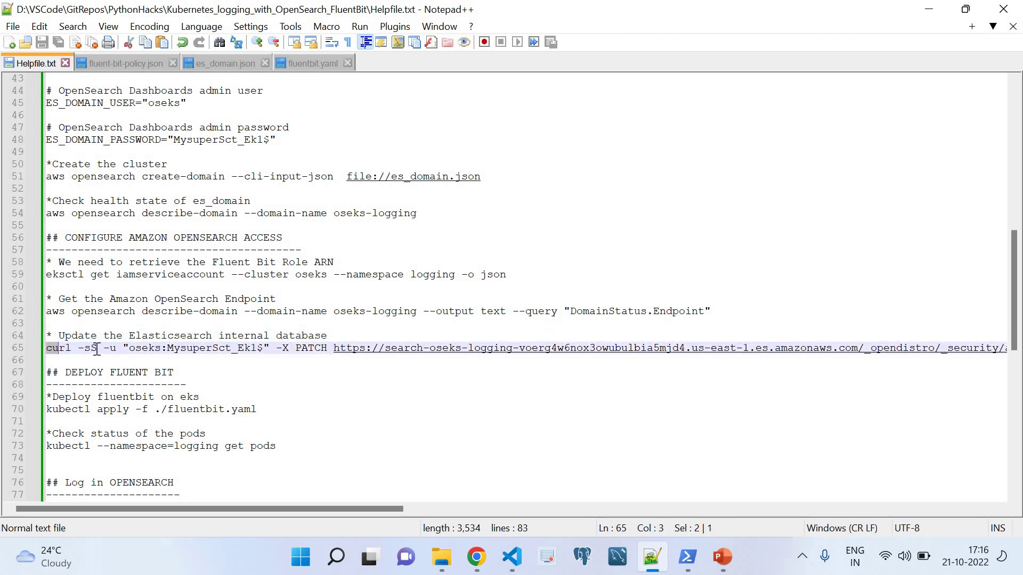
{"action": "left_click_drag", "start_coordinate": [130, 350], "coordinate": [263, 350]}
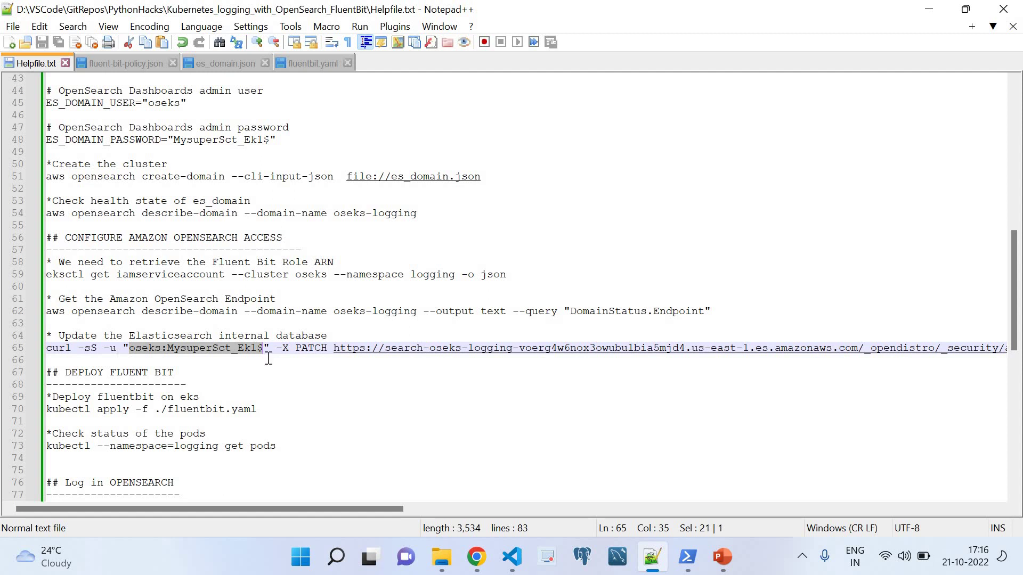
{"action": "double_click", "coordinate": [315, 348]}
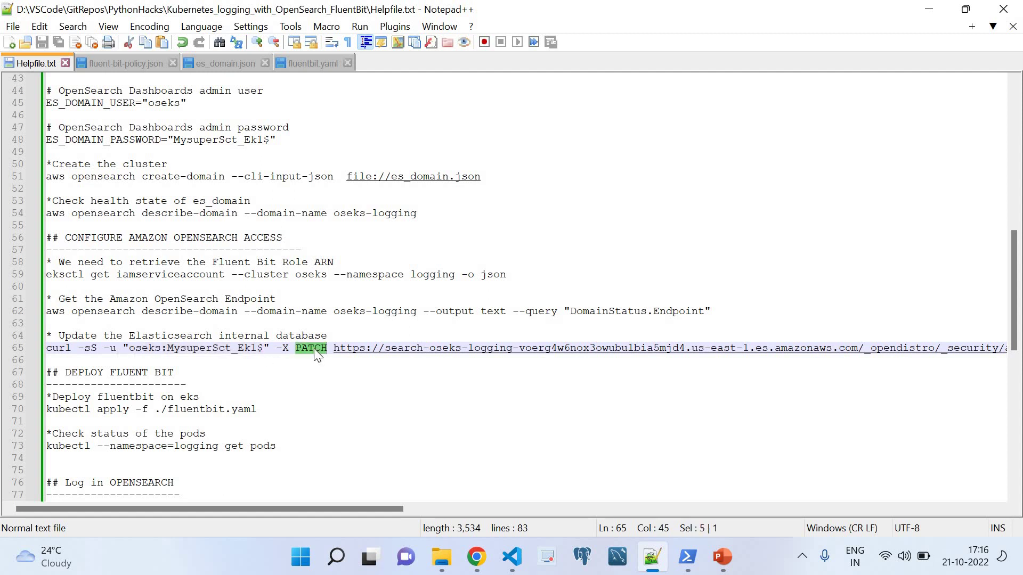
- Highlight the OpenSearch endpoint host within the URL of the curl command on line 65
{"action": "left_click_drag", "start_coordinate": [379, 511], "coordinate": [396, 491]}
{"action": "left_click_drag", "start_coordinate": [832, 349], "coordinate": [357, 360]}
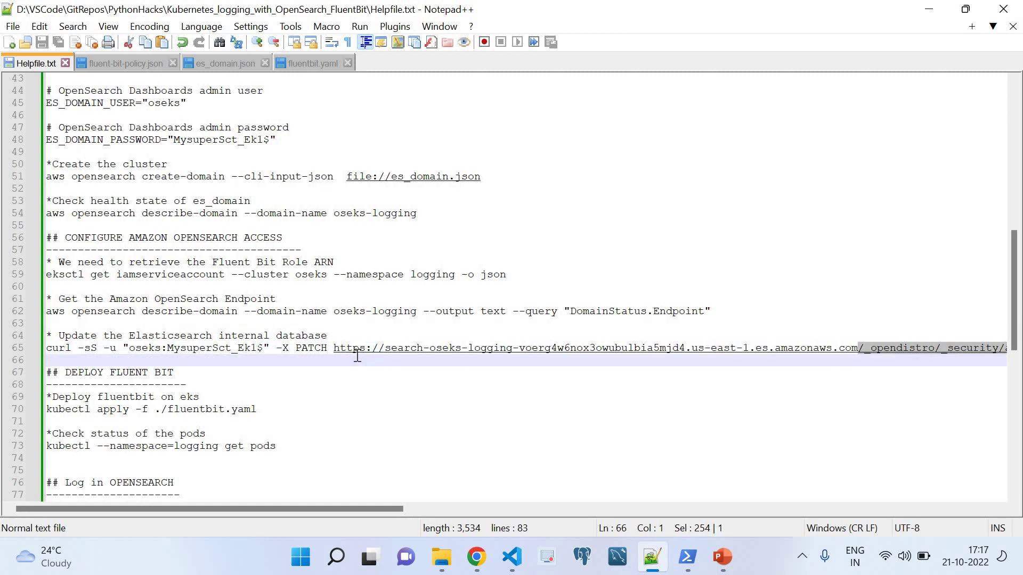
{"action": "left_click", "coordinate": [686, 437]}
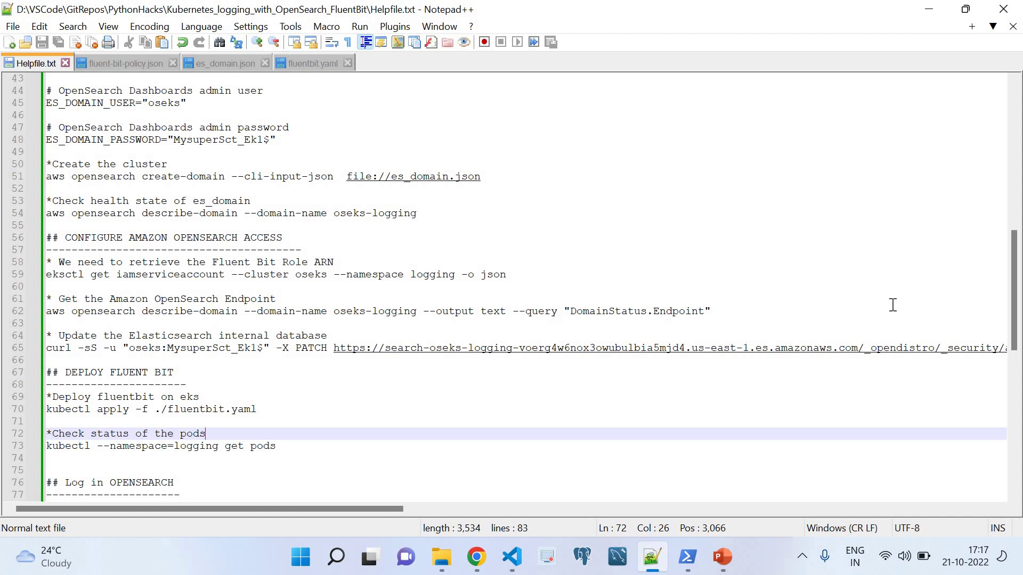
{"action": "left_click", "coordinate": [859, 349]}
{"action": "left_click_drag", "start_coordinate": [687, 354], "coordinate": [387, 355]}
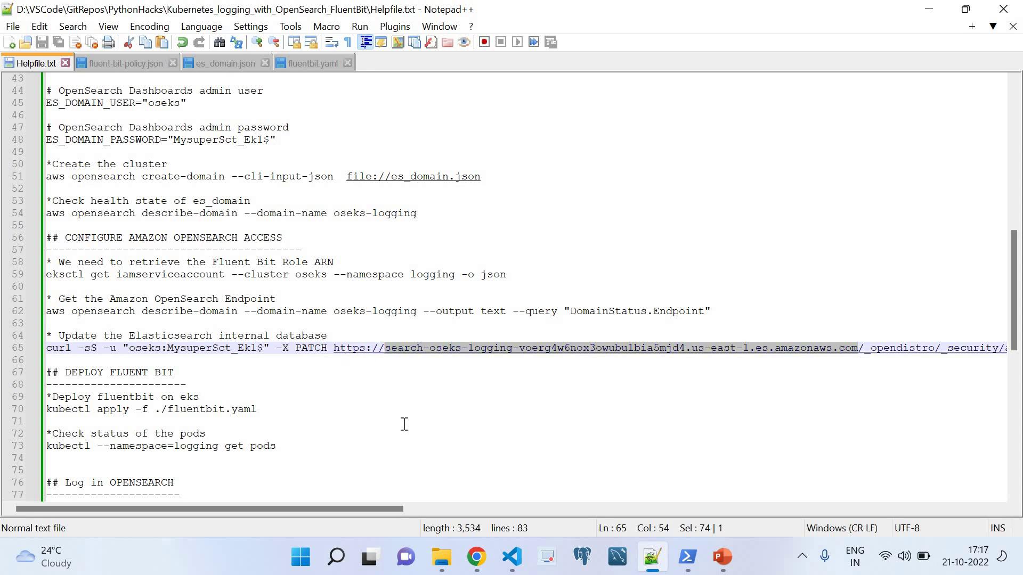
- Examine the rest of the curl command, covering the rolesmapping/all_access path, Content-Type header and backend_roles payload with the role ARN
{"action": "left_click_drag", "start_coordinate": [375, 506], "coordinate": [617, 510]}
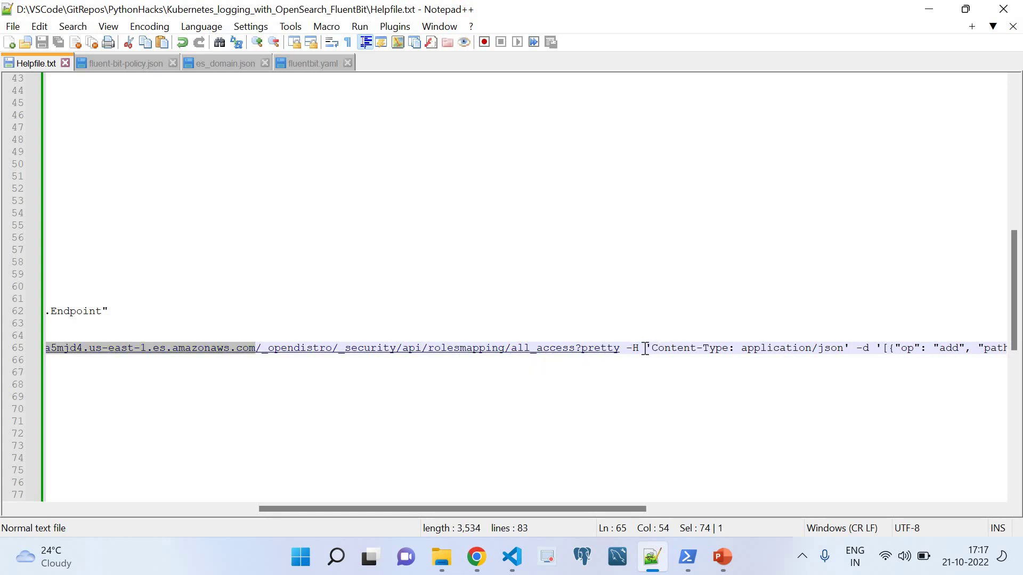
{"action": "left_click_drag", "start_coordinate": [634, 507], "coordinate": [761, 496]}
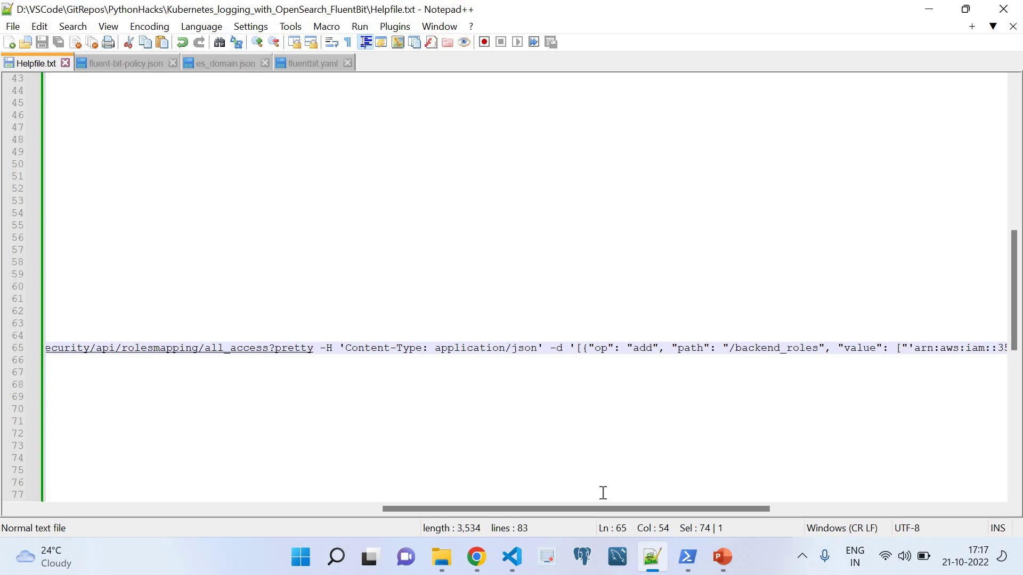
{"action": "left_click_drag", "start_coordinate": [602, 507], "coordinate": [763, 503]}
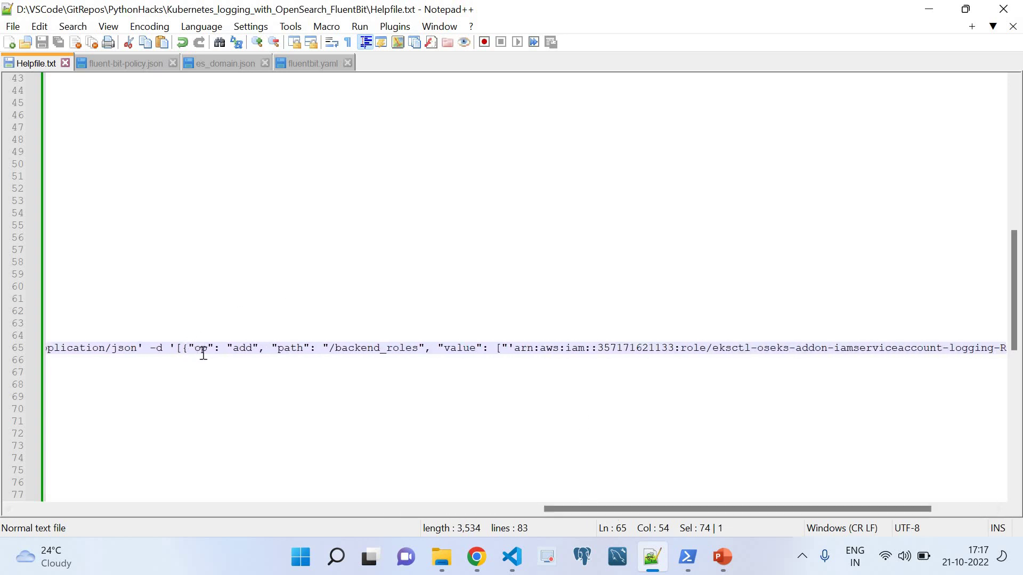
{"action": "double_click", "coordinate": [292, 348]}
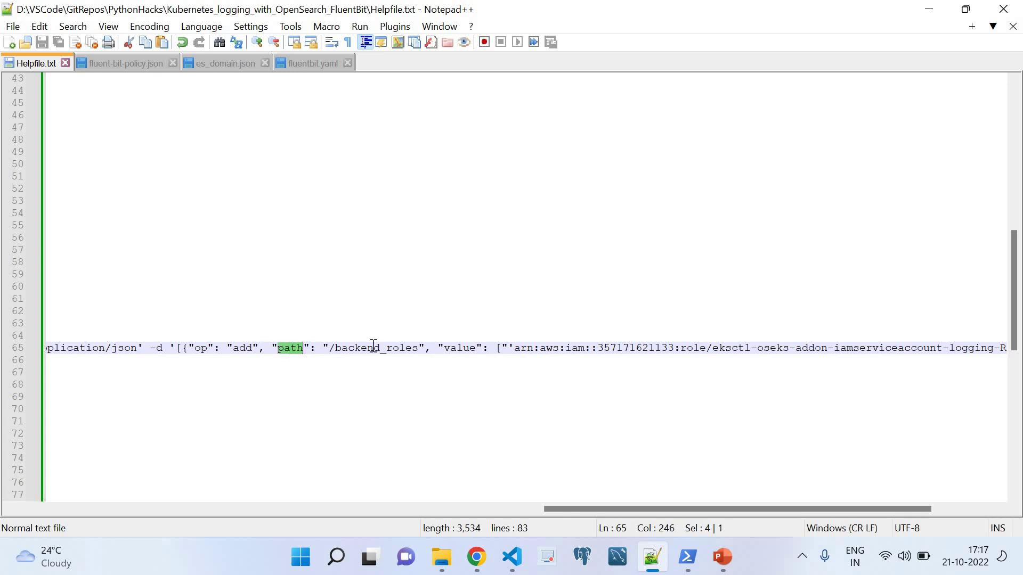
{"action": "triple_click", "coordinate": [473, 348]}
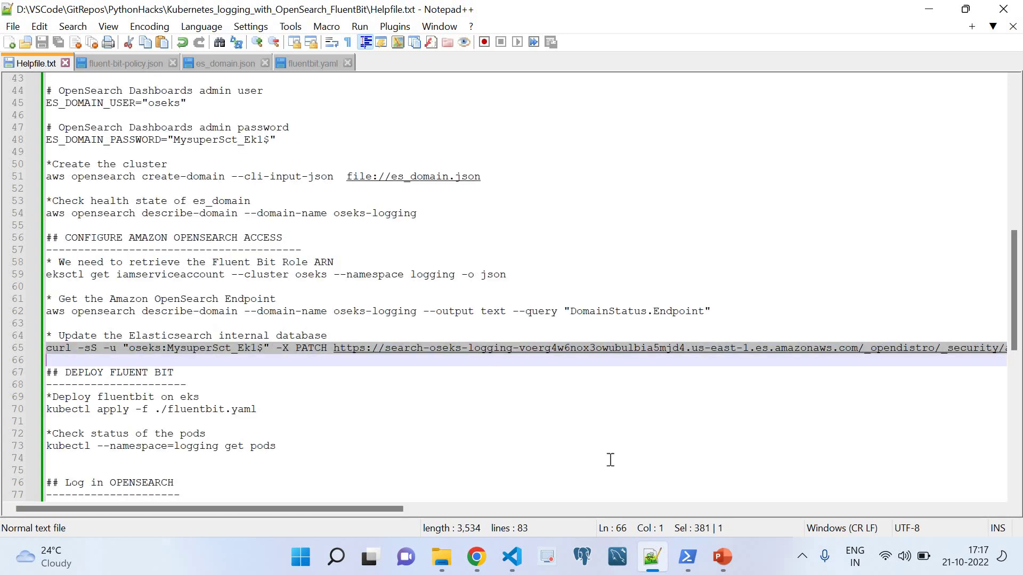
{"action": "left_click_drag", "start_coordinate": [389, 507], "coordinate": [1017, 492]}
{"action": "left_click_drag", "start_coordinate": [606, 493], "coordinate": [263, 484]}
- Switch to AWS CloudShell in Chrome, reconnect its terminal and highlight the previously run all_access curl PATCH command
{"action": "left_click", "coordinate": [489, 561]}
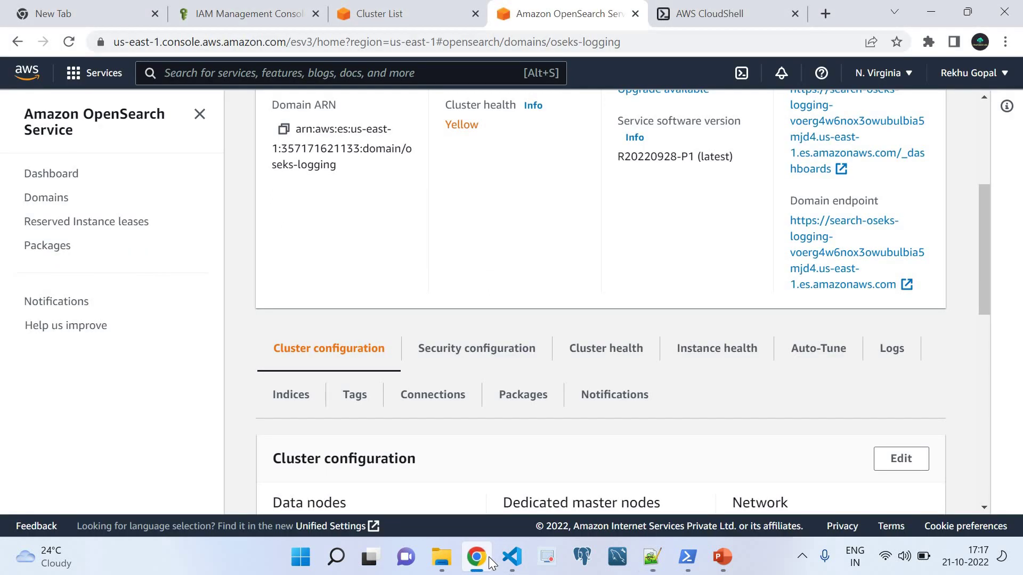
{"action": "left_click", "coordinate": [686, 558]}
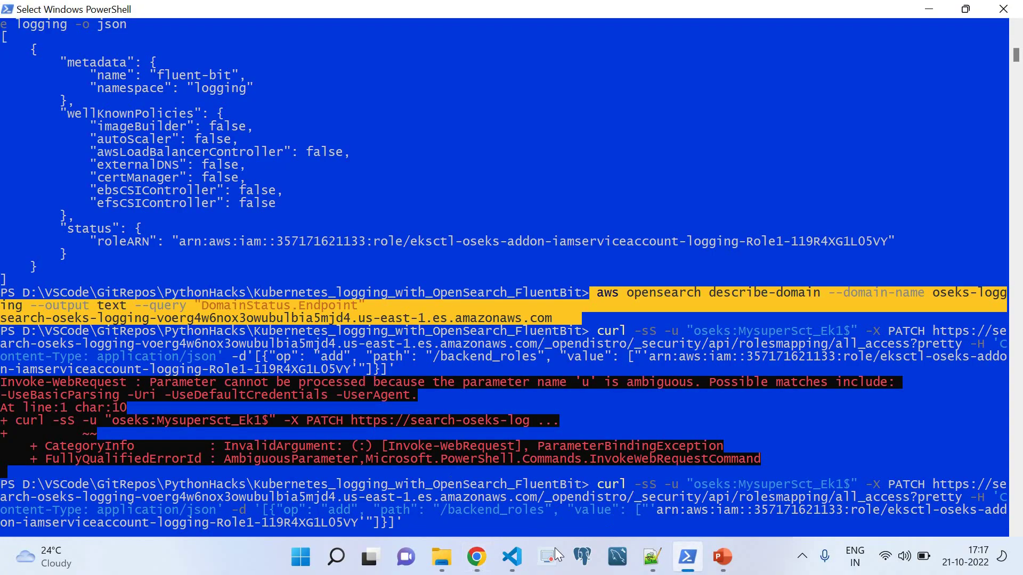
{"action": "left_click", "coordinate": [652, 559]}
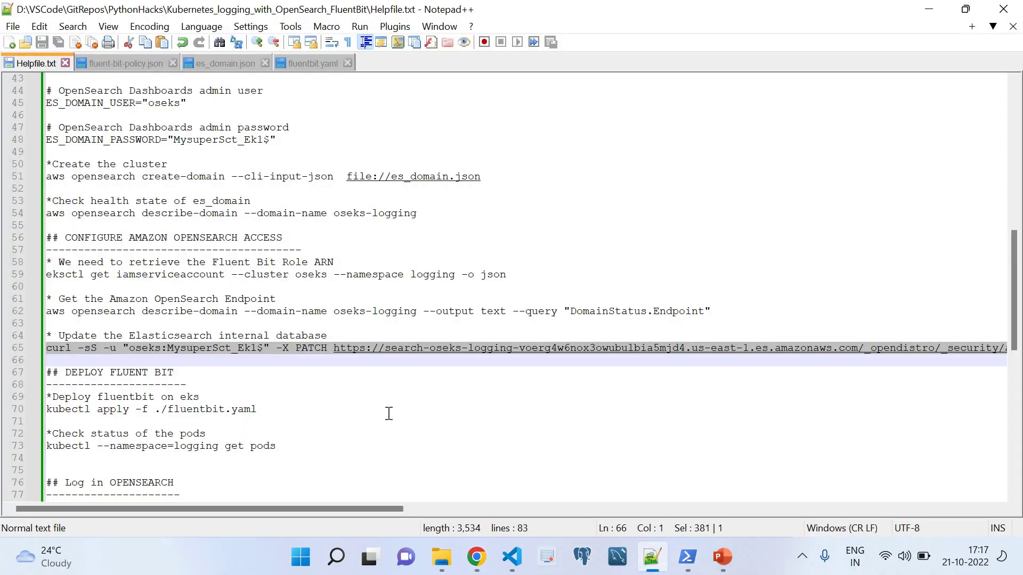
{"action": "left_click", "coordinate": [686, 558]}
{"action": "left_click", "coordinate": [477, 557]}
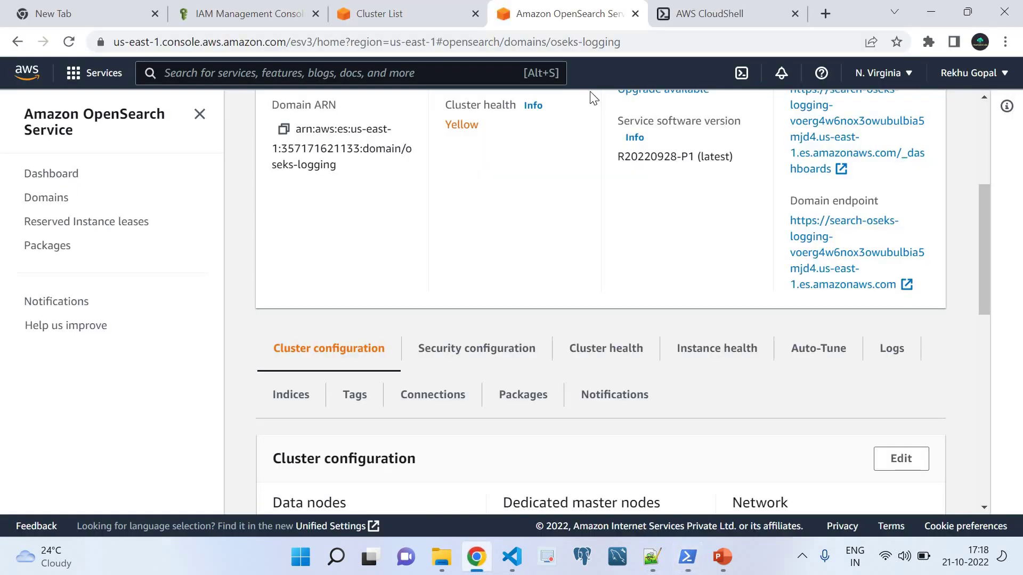
{"action": "left_click", "coordinate": [684, 26]}
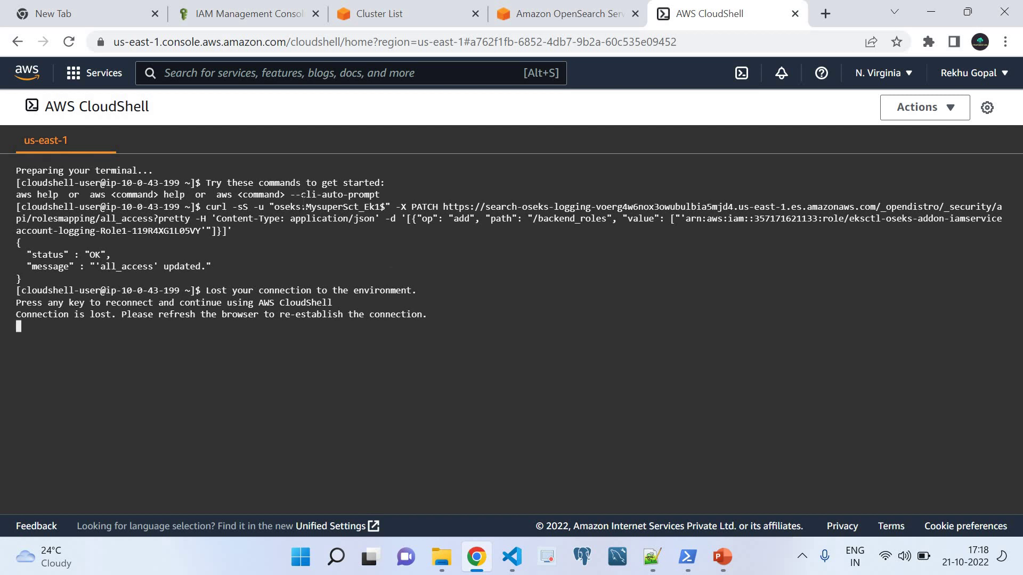
{"action": "left_click_drag", "start_coordinate": [209, 207], "coordinate": [235, 236]}
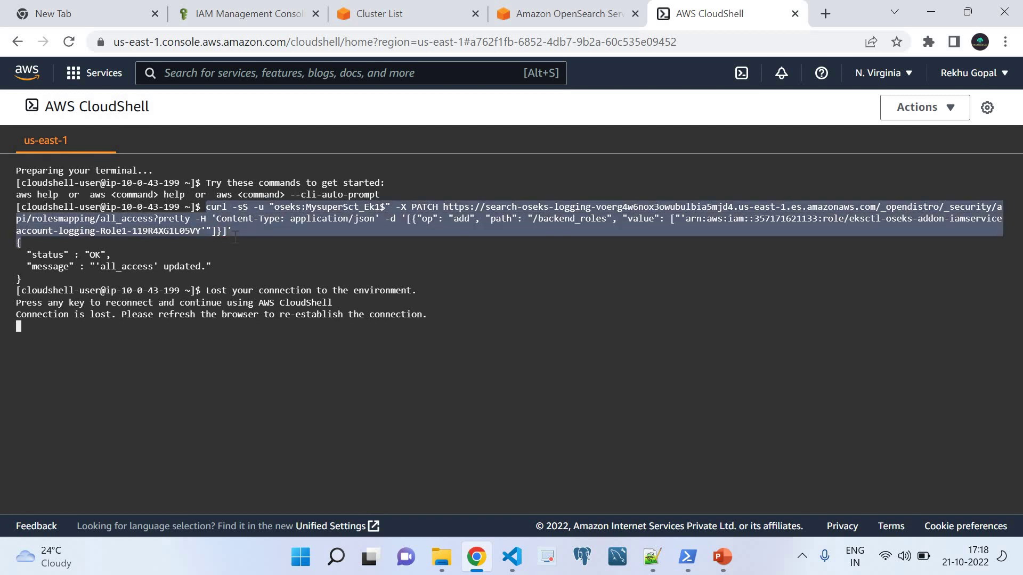
{"action": "key", "text": "ctrl+c"}
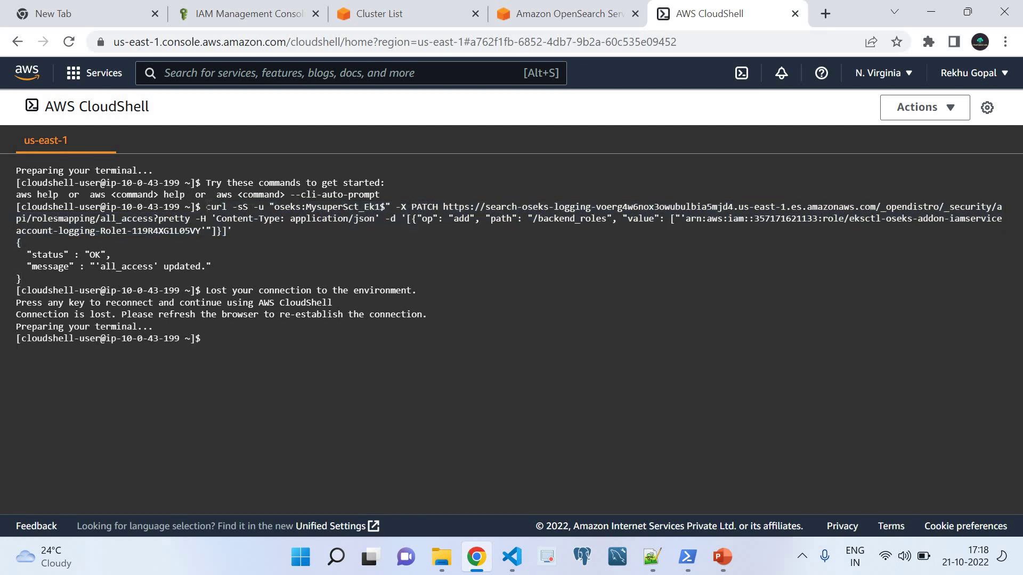
{"action": "left_click_drag", "start_coordinate": [207, 208], "coordinate": [23, 243]}
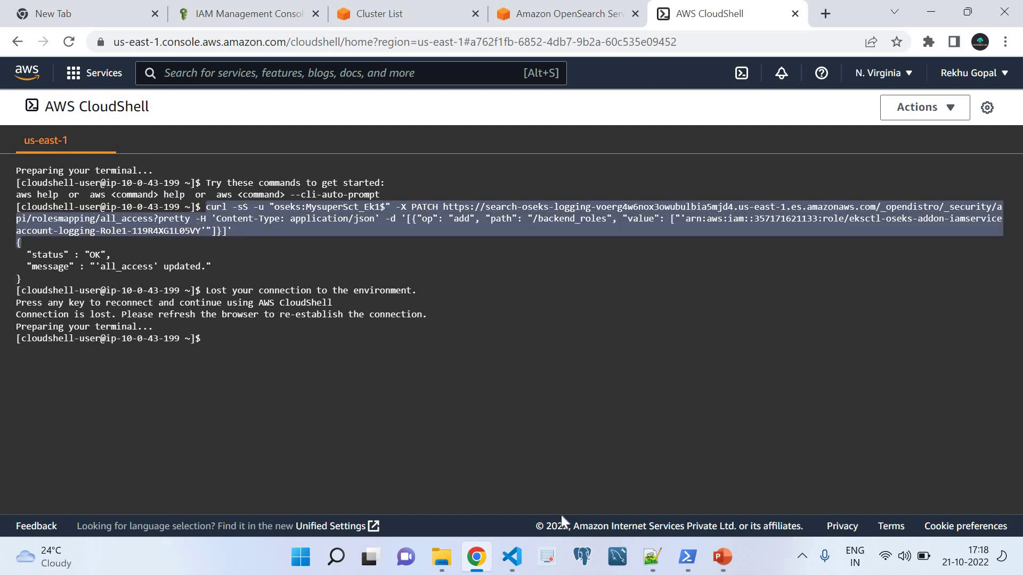
- Copy the all_access curl PATCH command with its admin credentials from line 65 of Helpfile.txt in Notepad++ and run it in AWS CloudShell in Chrome
{"action": "left_click", "coordinate": [652, 557]}
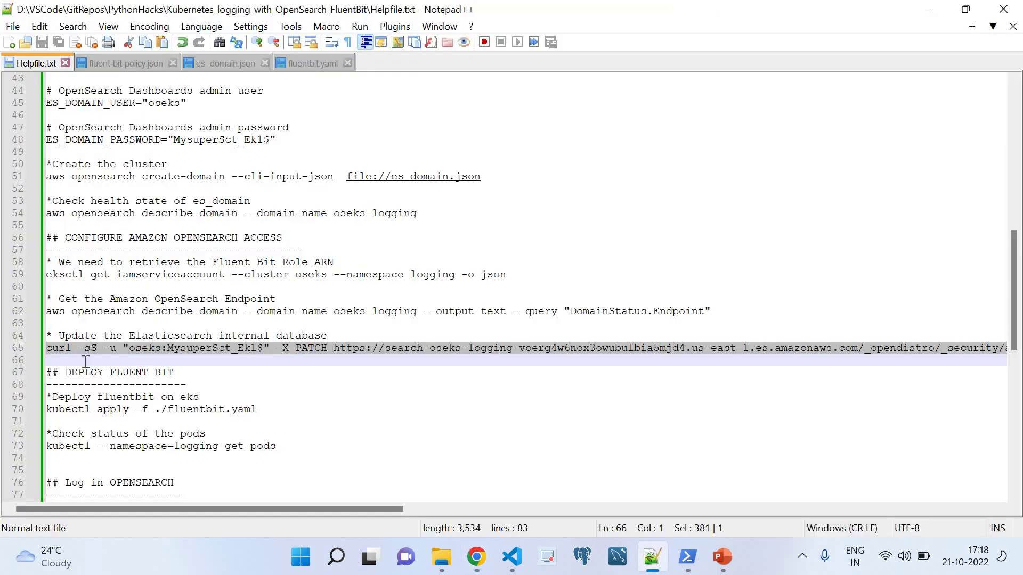
{"action": "left_click_drag", "start_coordinate": [61, 360], "coordinate": [33, 349]}
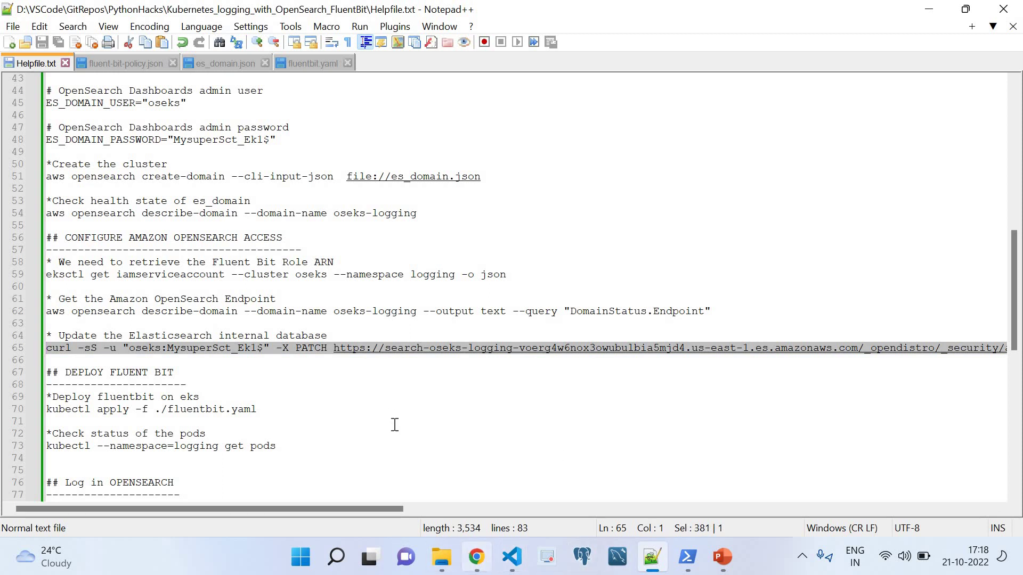
{"action": "left_click", "coordinate": [477, 558]}
{"action": "right_click", "coordinate": [319, 350]}
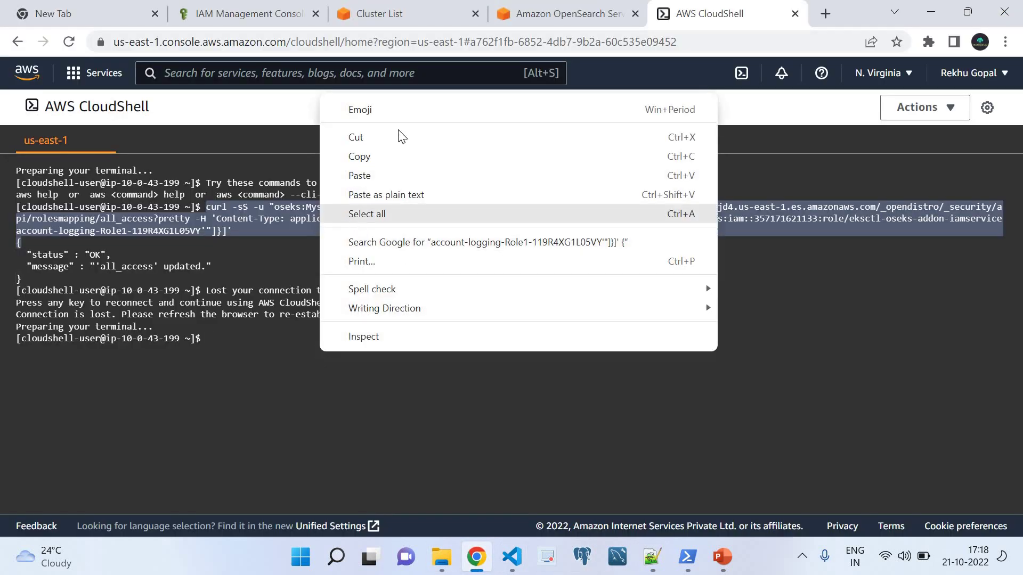
{"action": "left_click", "coordinate": [359, 175]}
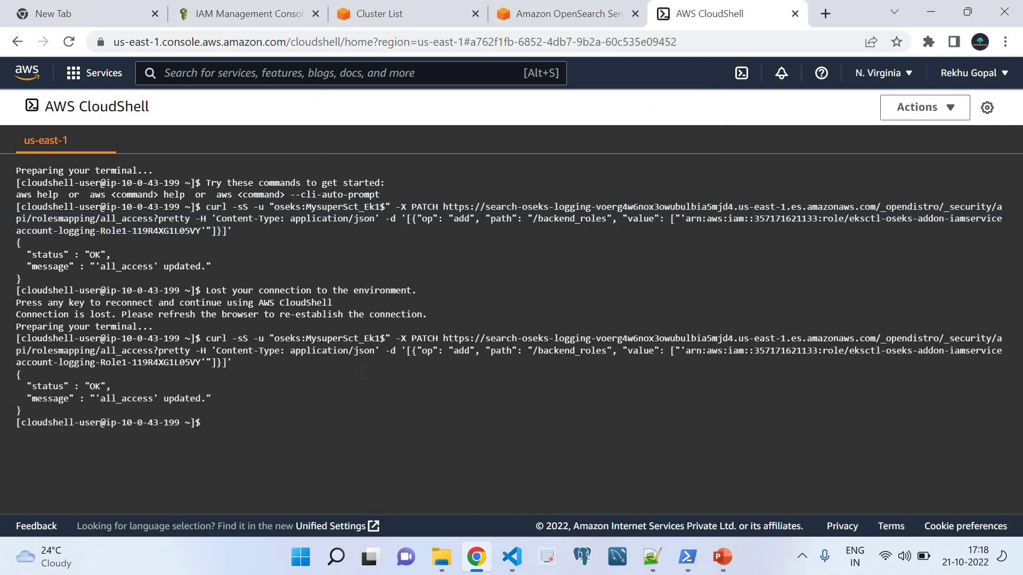
{"action": "left_click_drag", "start_coordinate": [208, 339], "coordinate": [231, 418]}
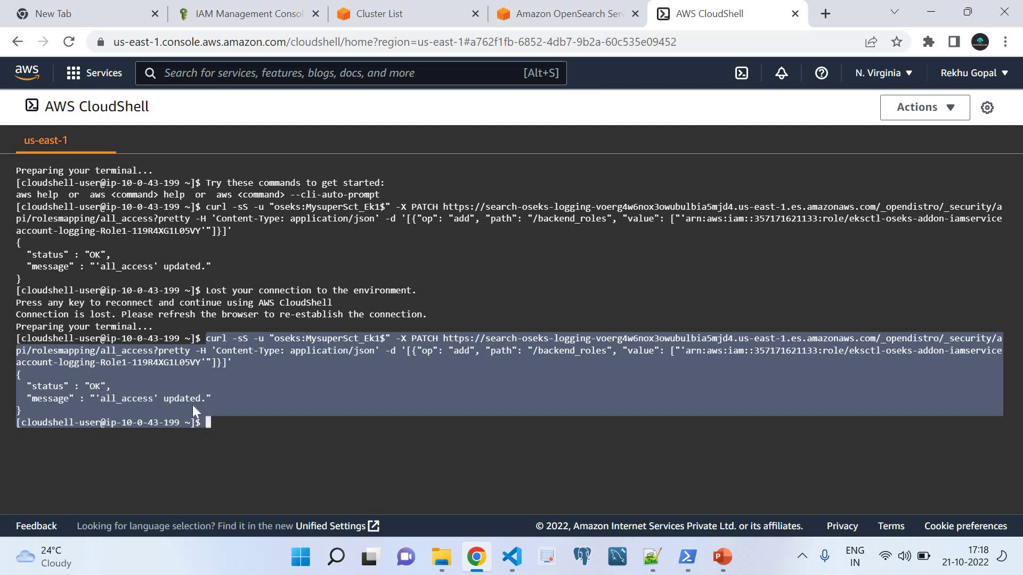
- Switch to Helpfile.txt in Notepad++ and bring the DEPLOY FLUENT BIT and Log in OPENSEARCH sections into view
{"action": "left_click", "coordinate": [649, 562]}
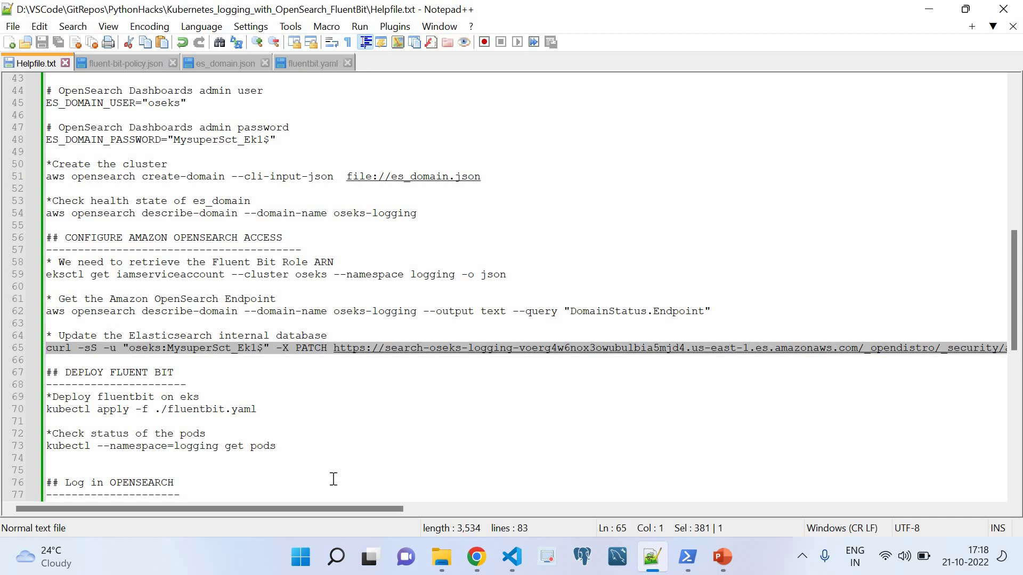
{"action": "left_click", "coordinate": [458, 481]}
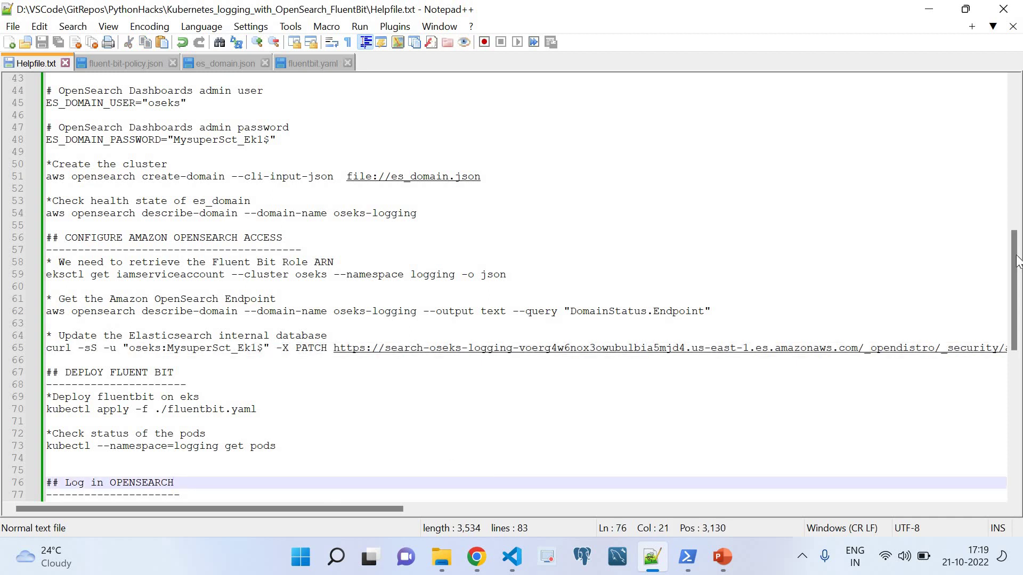
{"action": "scroll", "coordinate": [1018, 266], "scroll_direction": "down", "scroll_amount": 1}
{"action": "scroll", "coordinate": [1017, 266], "scroll_direction": "down", "scroll_amount": 3}
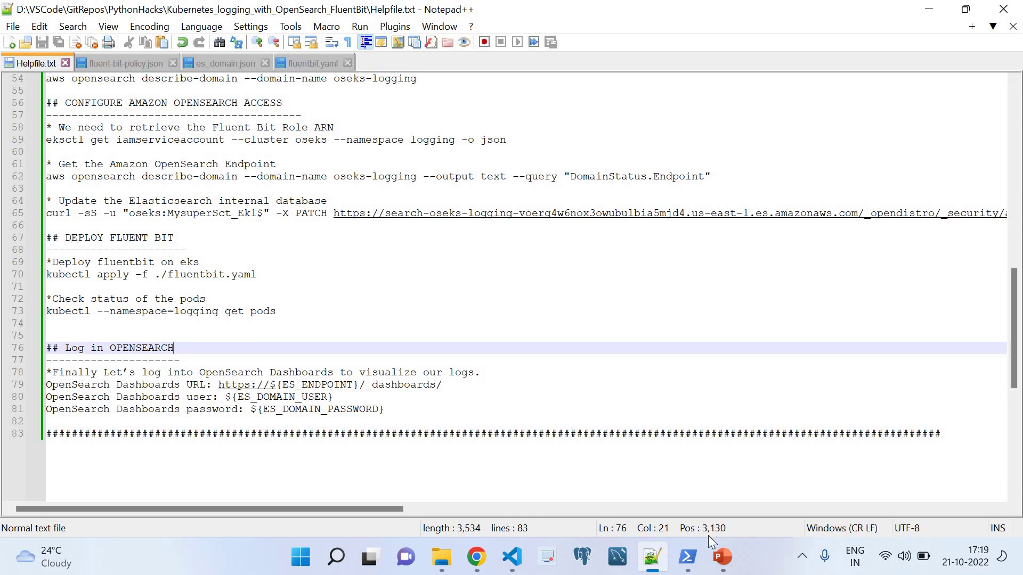
- Show the EKS logging architecture slide in PowerPoint and return to Notepad++ to highlight kubectl apply -f ./fluentbit.yaml in Helpfile.txt
{"action": "left_click", "coordinate": [719, 561]}
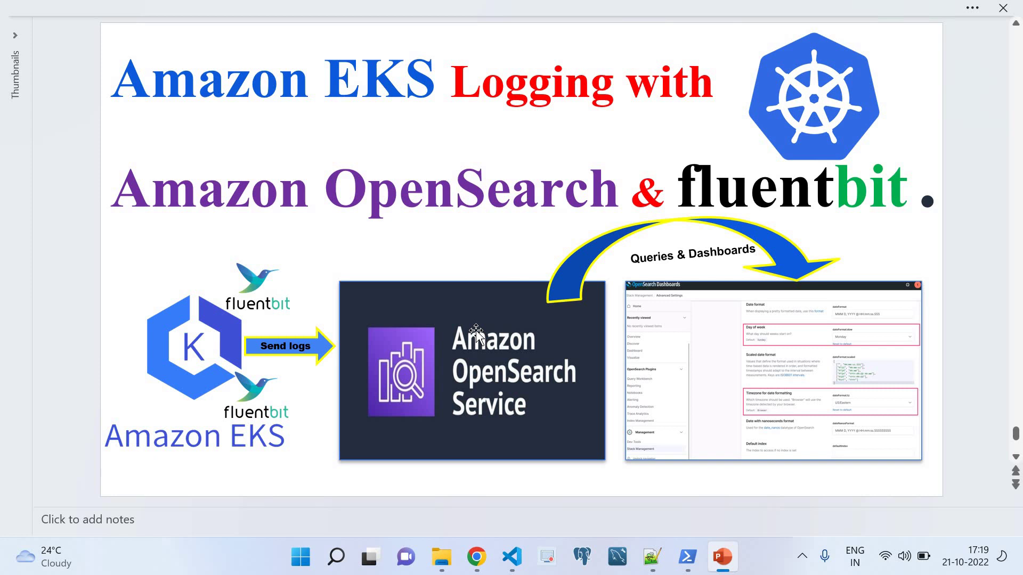
{"action": "left_click", "coordinate": [656, 567]}
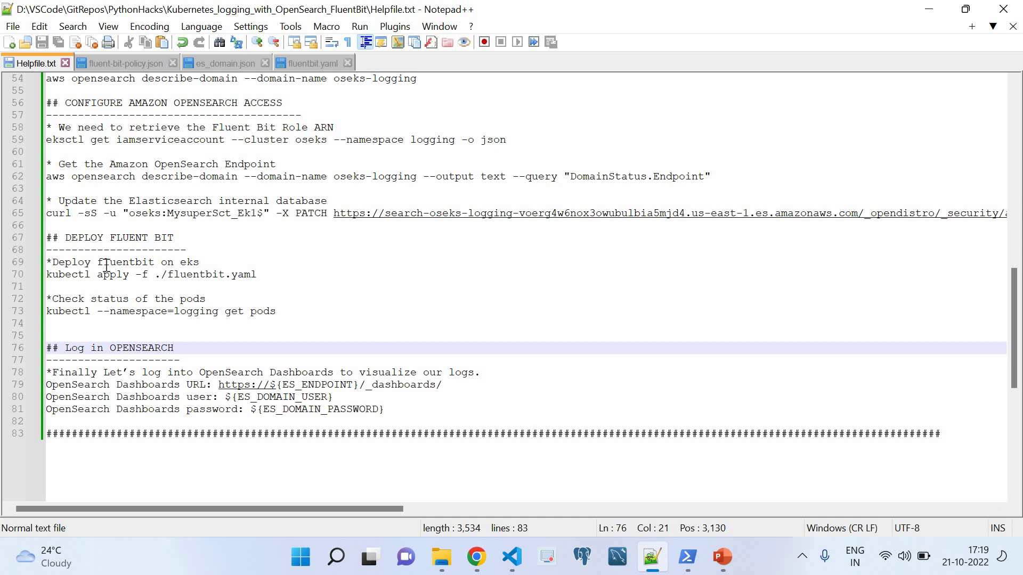
{"action": "left_click_drag", "start_coordinate": [265, 275], "coordinate": [22, 278]}
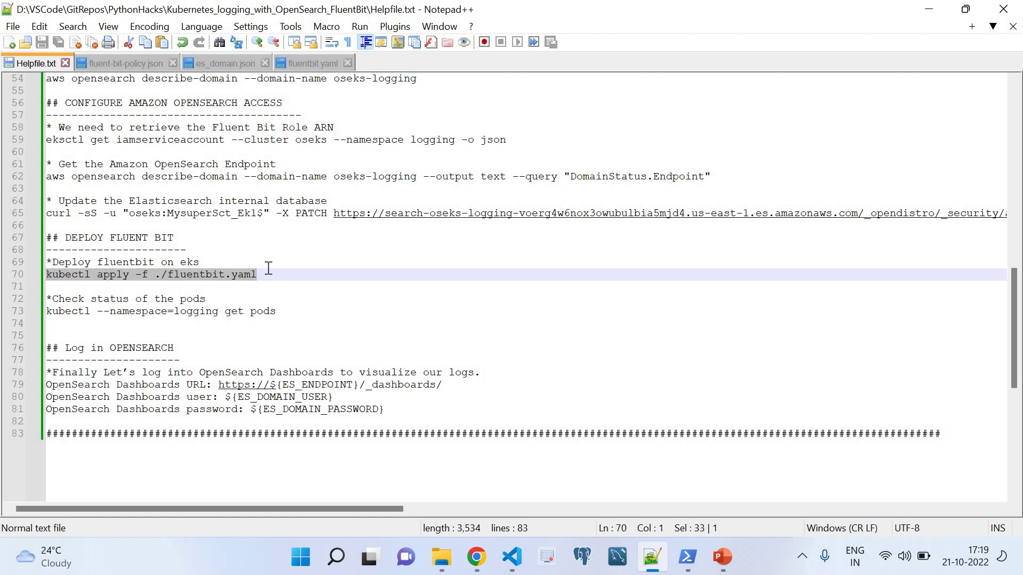
- Open fluentbit.yaml and highlight the [OUTPUT] settings of its output-elasticsearch.conf section
{"action": "left_click", "coordinate": [315, 63]}
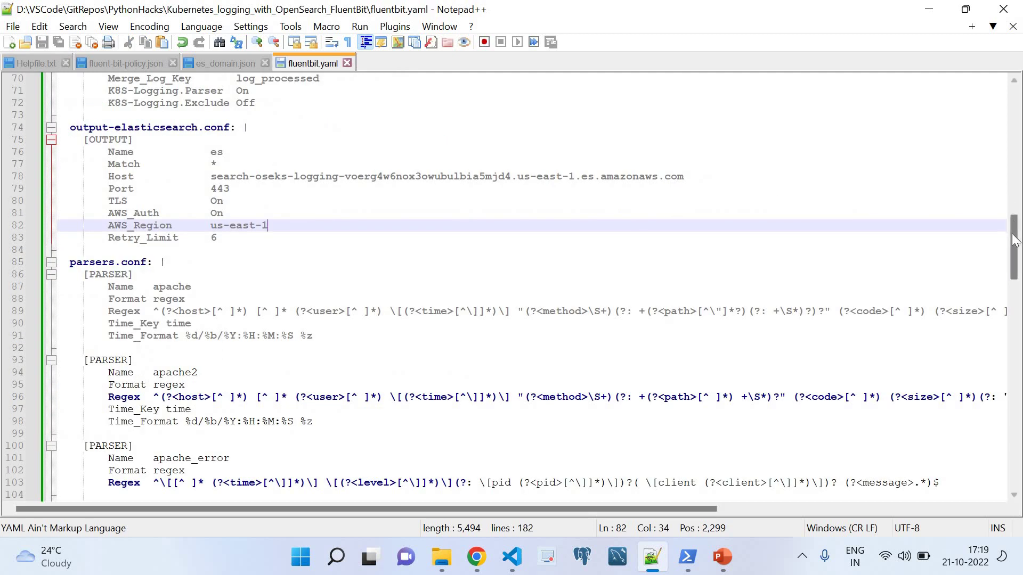
{"action": "left_click_drag", "start_coordinate": [1013, 245], "coordinate": [1014, 88]}
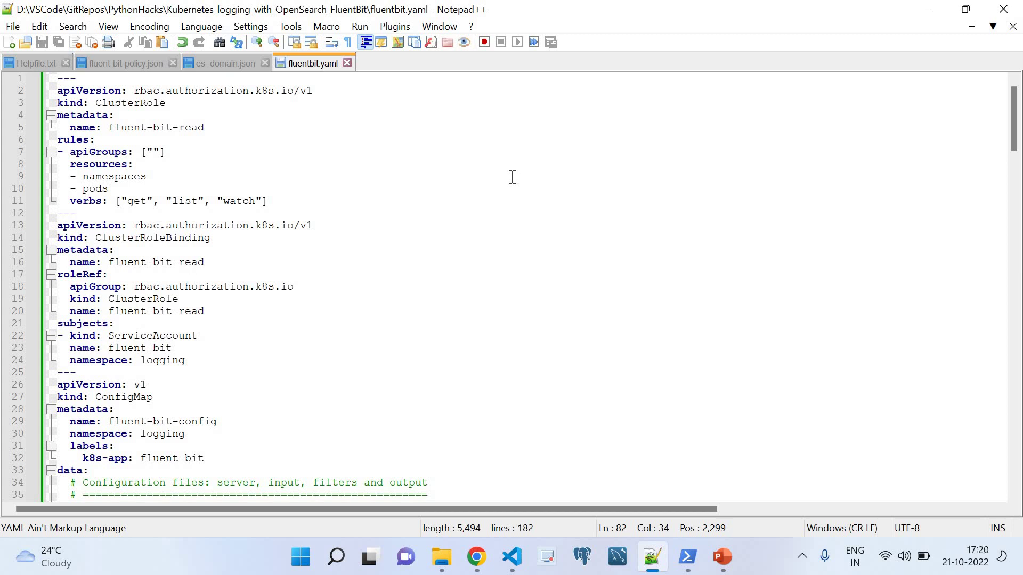
{"action": "scroll", "coordinate": [1020, 250], "scroll_direction": "down", "scroll_amount": 1}
{"action": "left_click_drag", "start_coordinate": [1015, 98], "coordinate": [1019, 208]}
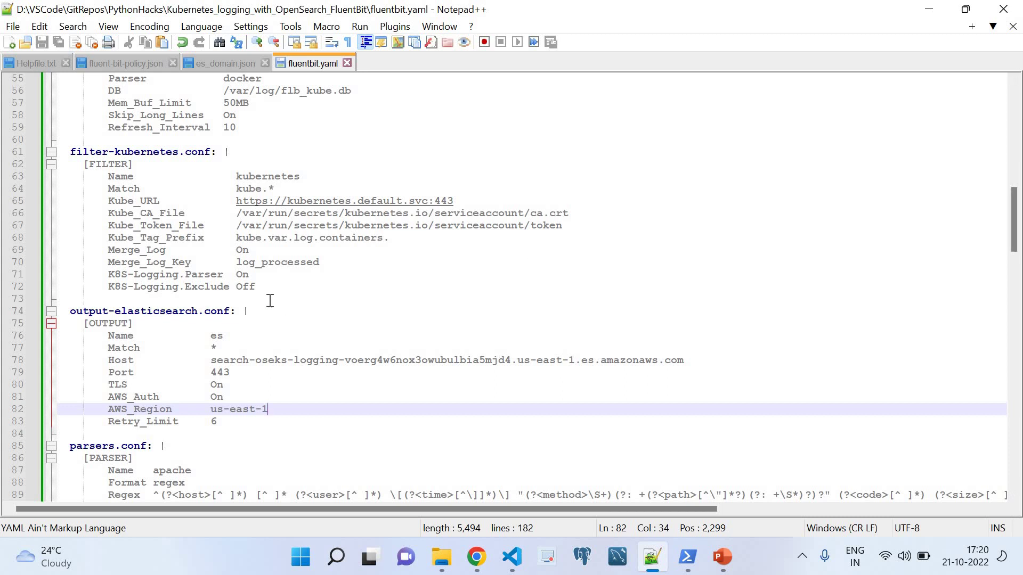
{"action": "left_click", "coordinate": [259, 311]}
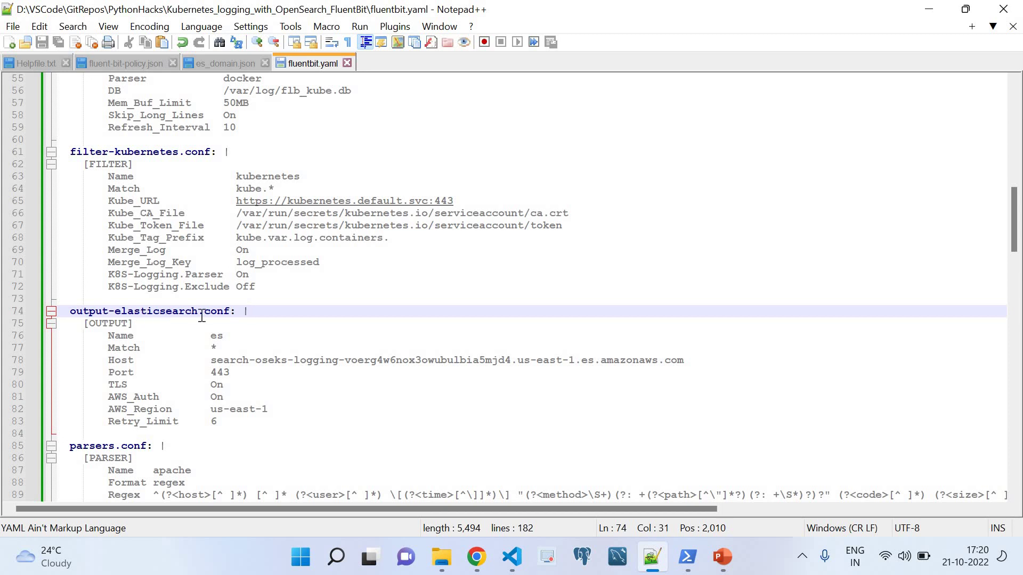
{"action": "left_click_drag", "start_coordinate": [243, 312], "coordinate": [251, 433]}
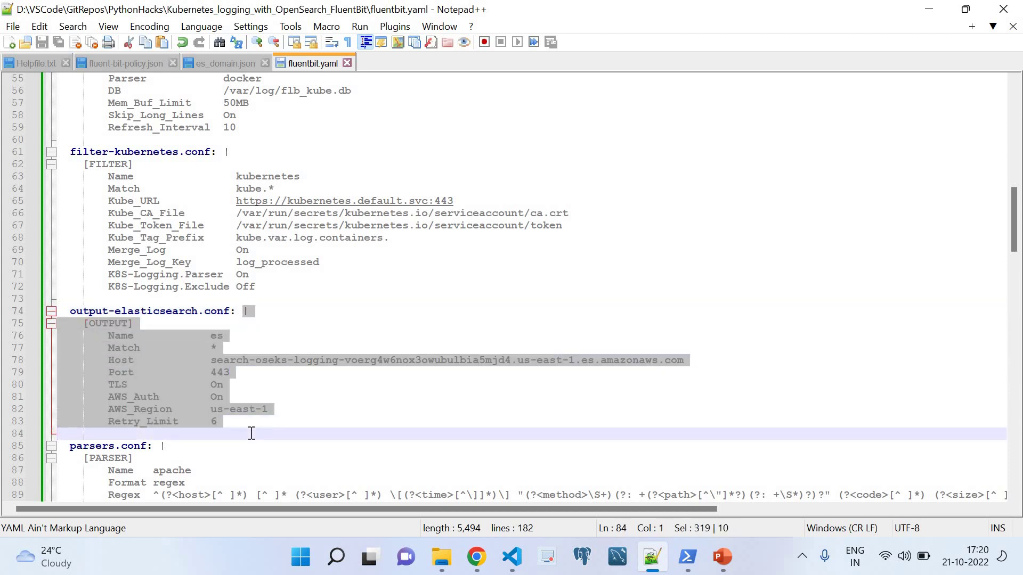
- Highlight the OpenSearch endpoint in the Host setting and us-east-1 in the AWS_Region setting of the output section
{"action": "left_click_drag", "start_coordinate": [696, 360], "coordinate": [212, 363]}
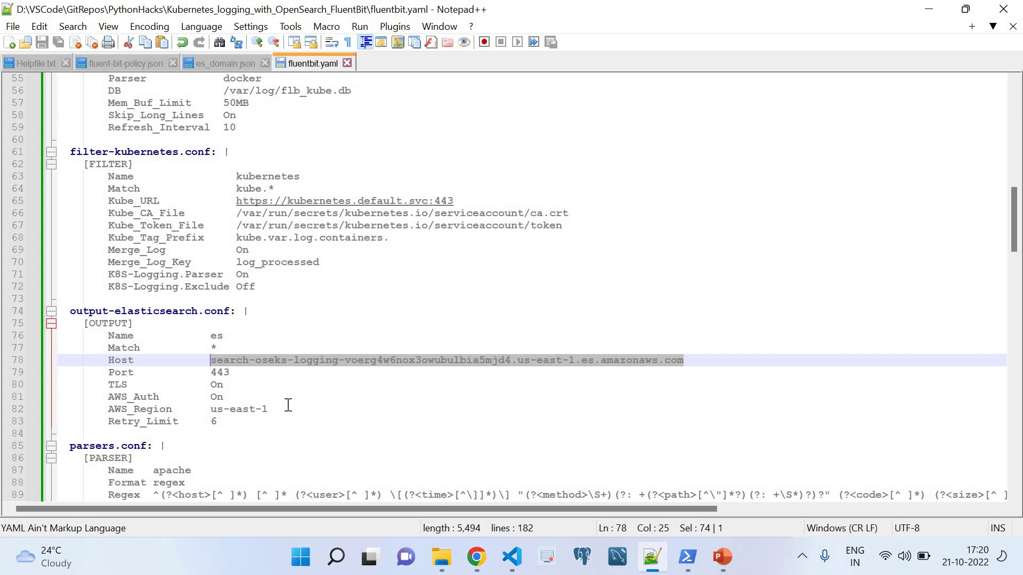
{"action": "left_click_drag", "start_coordinate": [268, 409], "coordinate": [211, 409]}
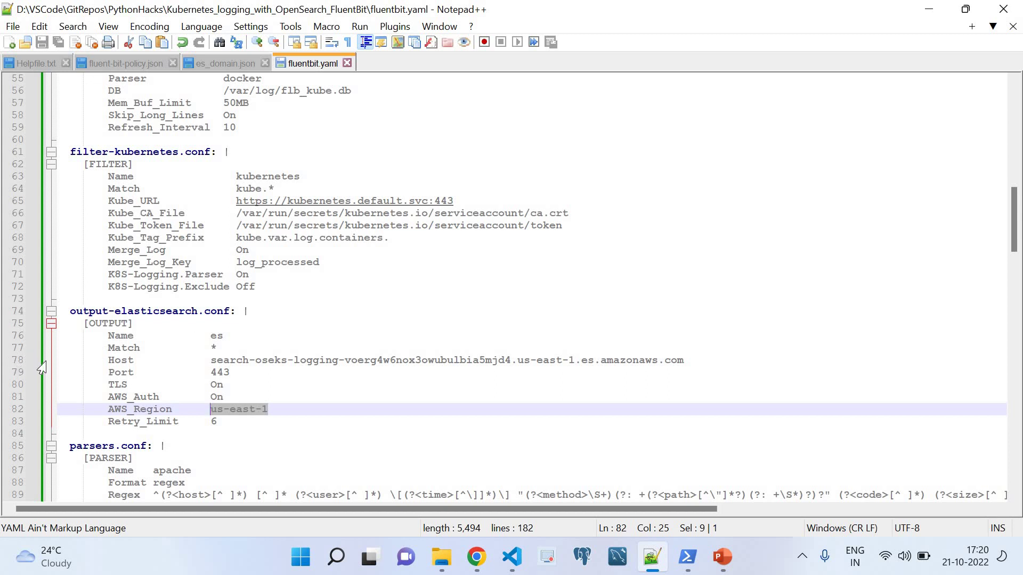
{"action": "left_click", "coordinate": [161, 361]}
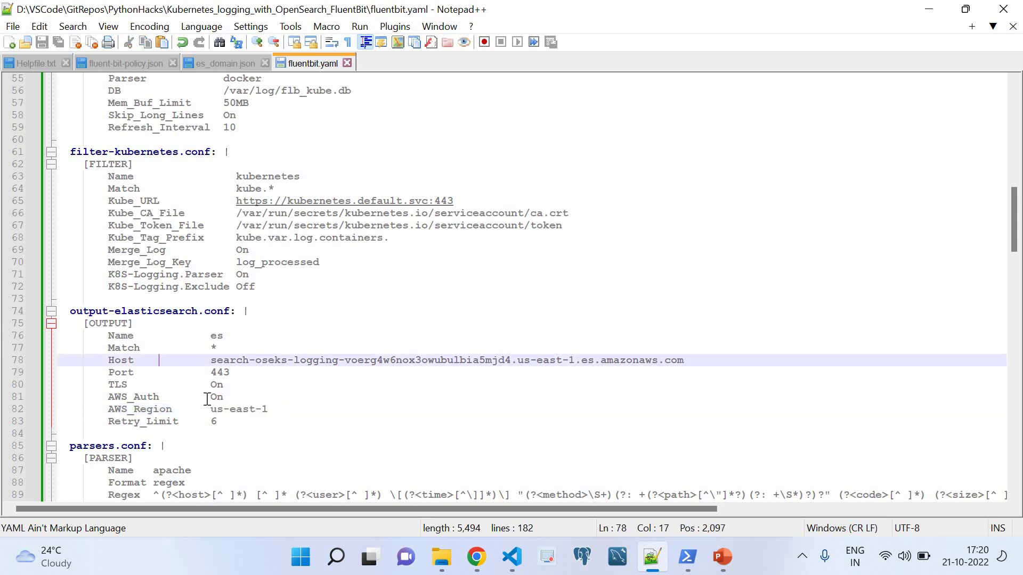
{"action": "left_click", "coordinate": [284, 406]}
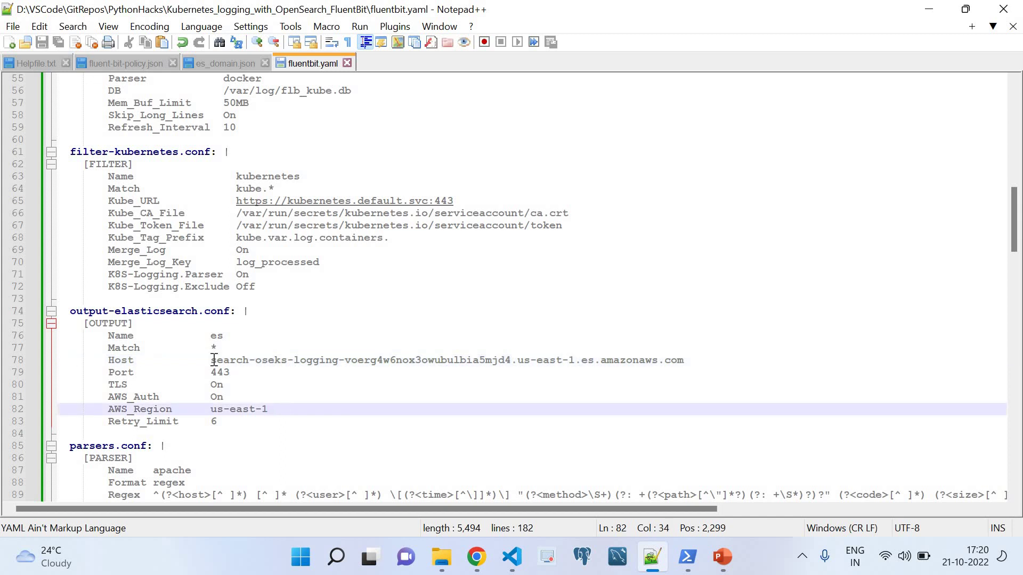
- Check the oseks-logging domain endpoint in the Amazon OpenSearch console in Chrome and return to fluentbit.yaml in Notepad++
{"action": "left_click", "coordinate": [486, 567]}
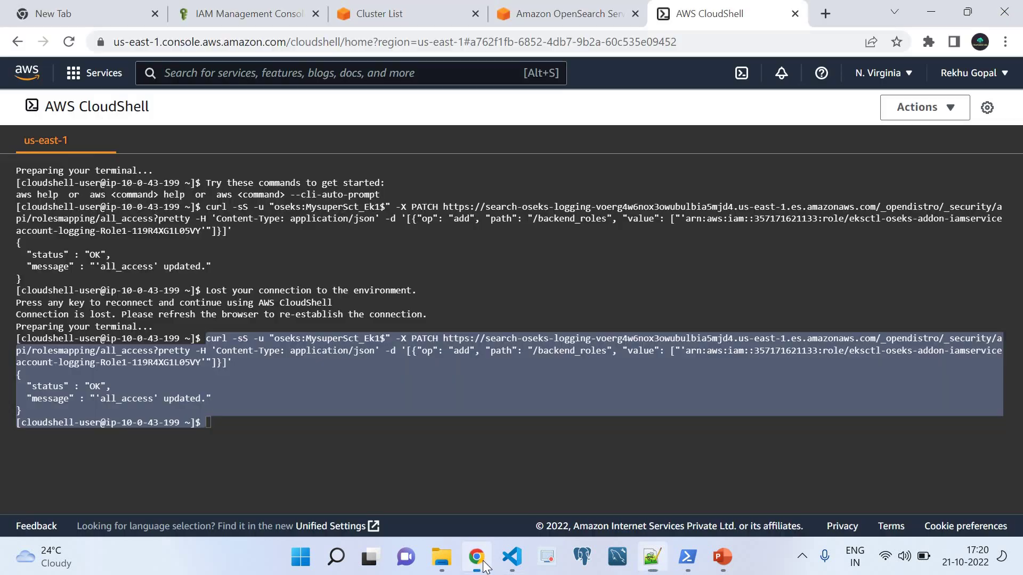
{"action": "left_click", "coordinate": [573, 1]}
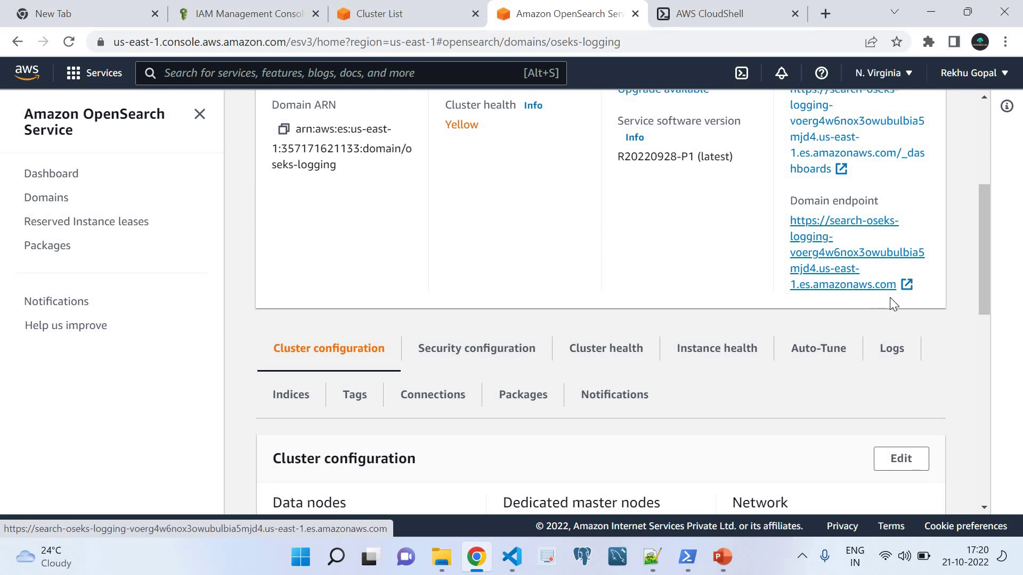
{"action": "left_click", "coordinate": [653, 558]}
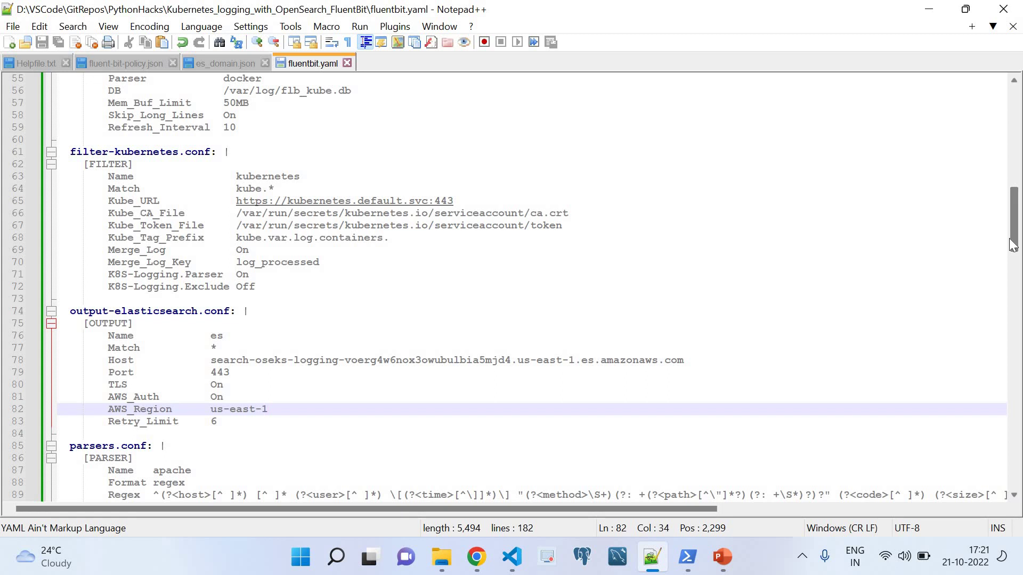
- Examine the ClusterRole definition at the start of fluentbit.yaml, highlighting its apiVersion, kind, fluent-bit-read name and verbs
{"action": "left_click_drag", "start_coordinate": [1015, 247], "coordinate": [1005, 135]}
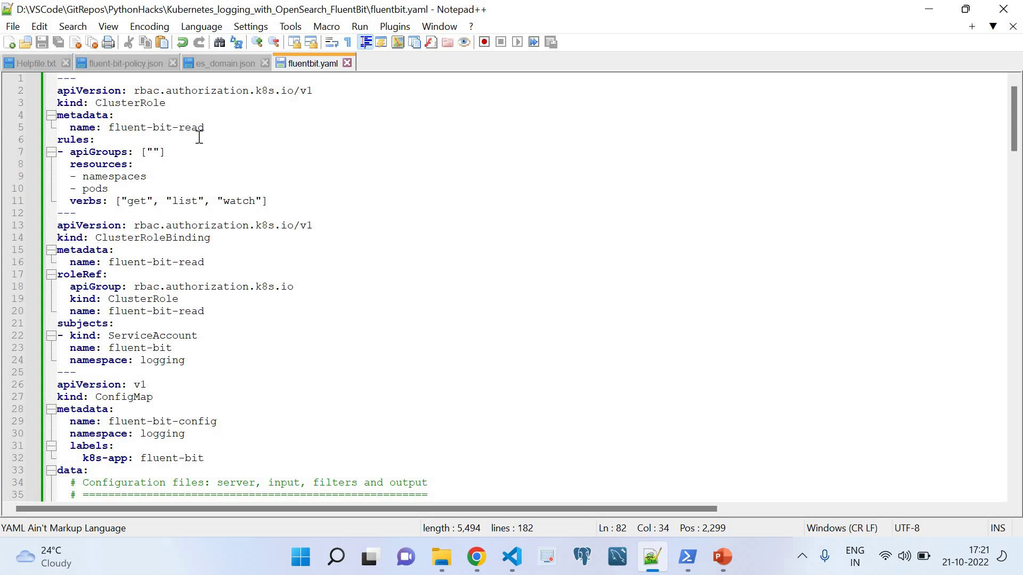
{"action": "left_click", "coordinate": [112, 102]}
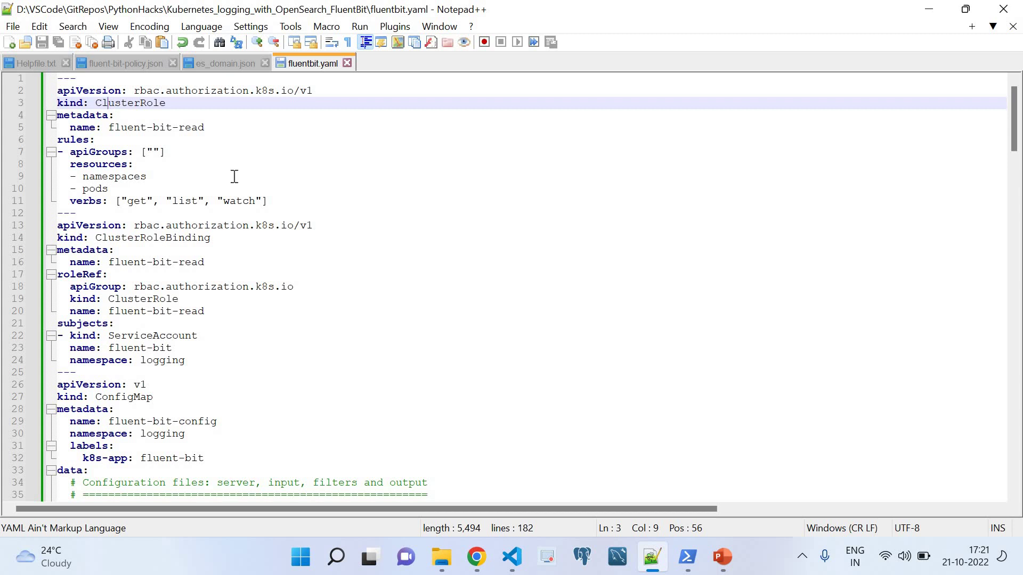
{"action": "left_click_drag", "start_coordinate": [332, 91], "coordinate": [47, 94]}
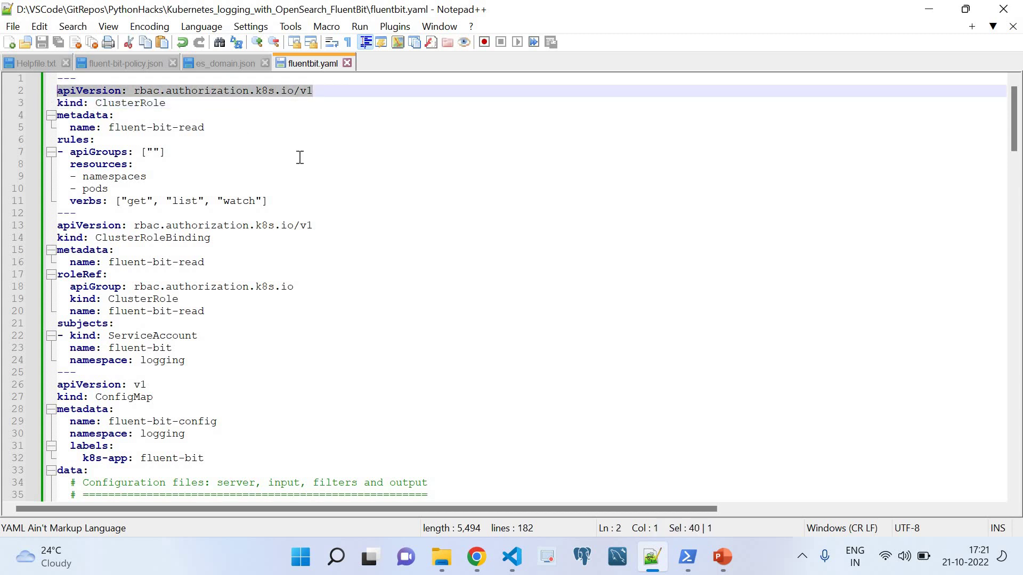
{"action": "left_click", "coordinate": [134, 103]}
{"action": "double_click", "coordinate": [133, 104]}
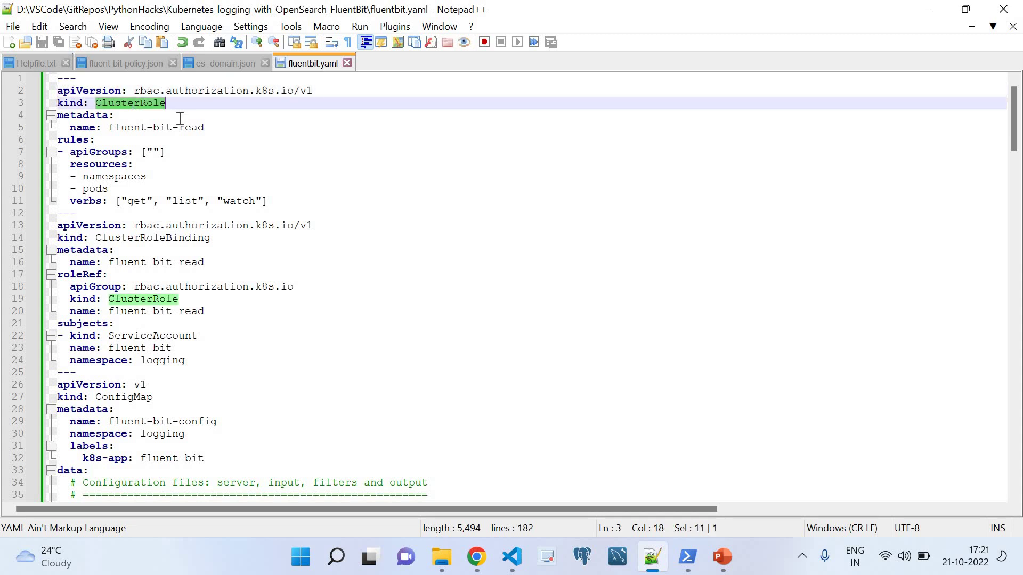
{"action": "left_click_drag", "start_coordinate": [228, 128], "coordinate": [103, 128]}
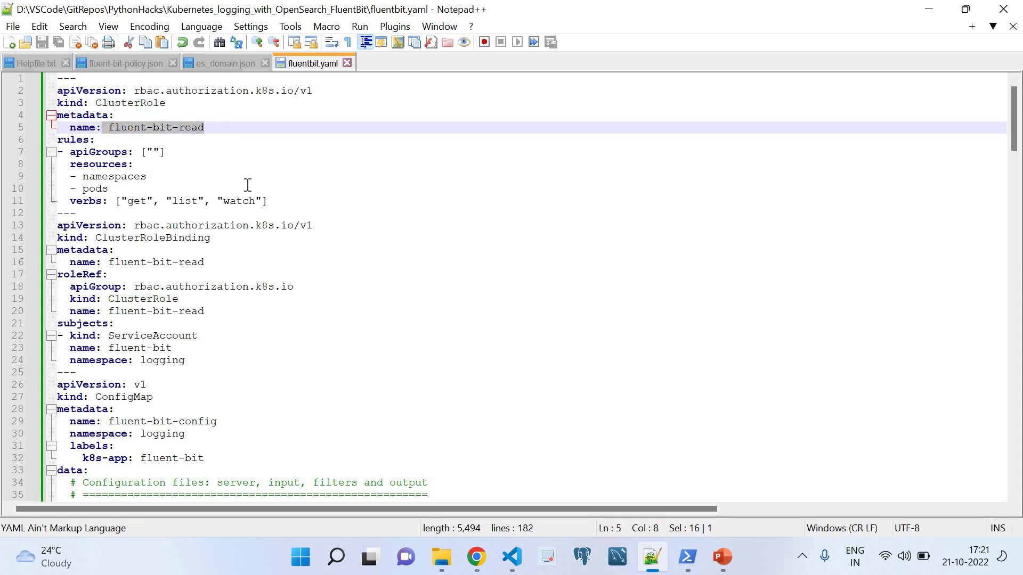
{"action": "left_click_drag", "start_coordinate": [289, 201], "coordinate": [117, 204]}
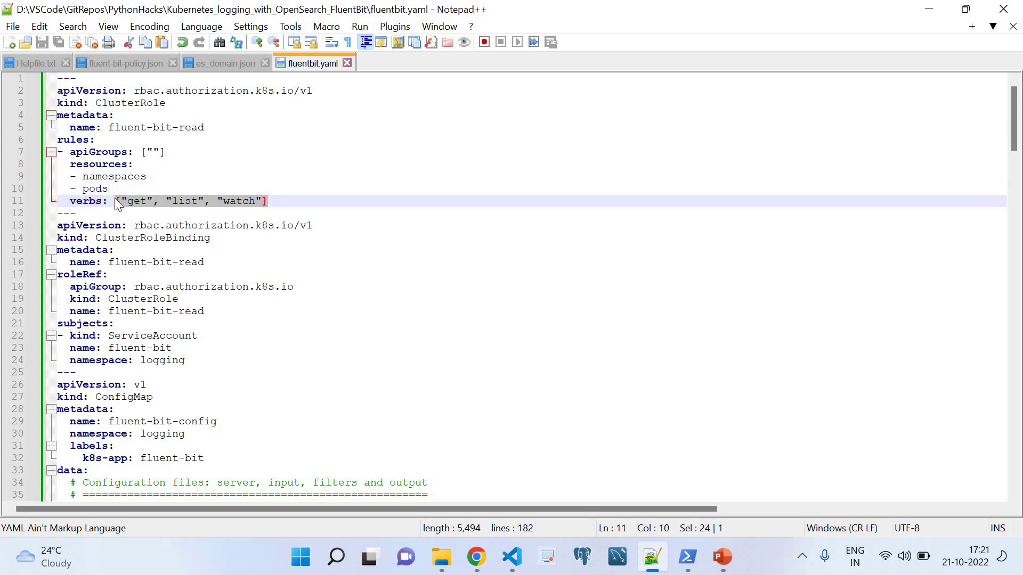
- Highlight the ClusterRoleBinding kind on line 14 and compare it with the ClusterRole kind on line 3
{"action": "left_click", "coordinate": [176, 238]}
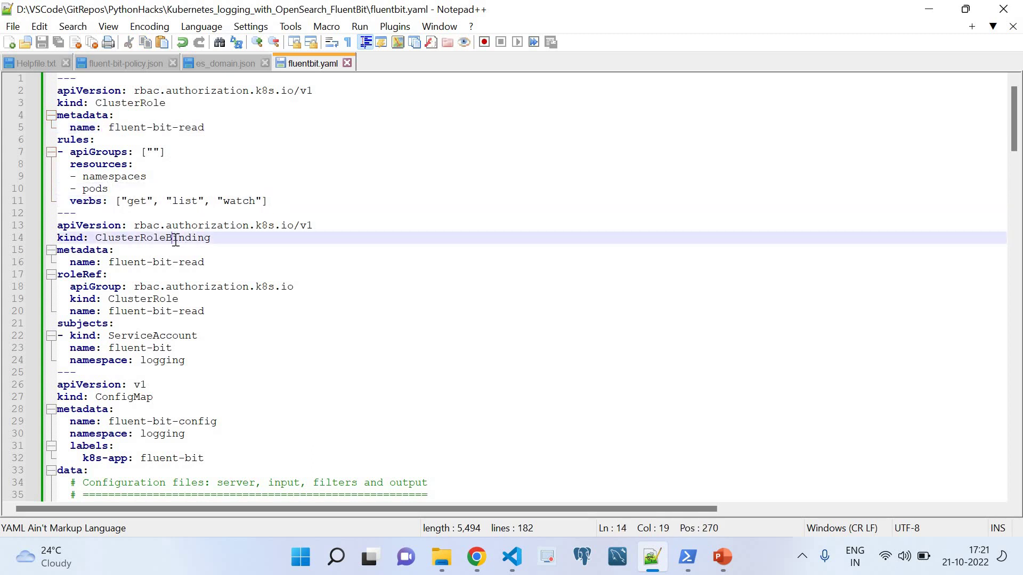
{"action": "double_click", "coordinate": [176, 238]}
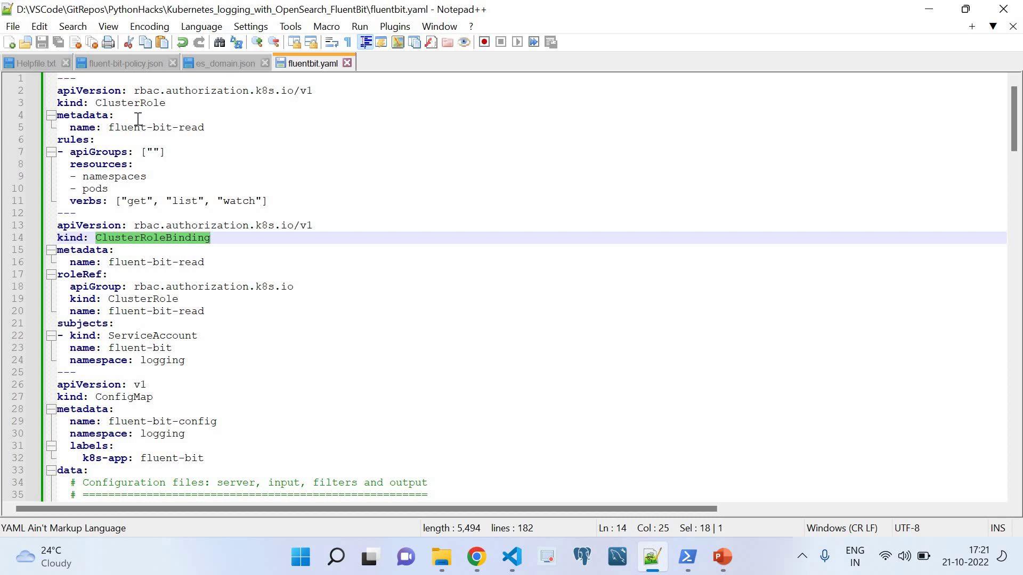
{"action": "double_click", "coordinate": [125, 104]}
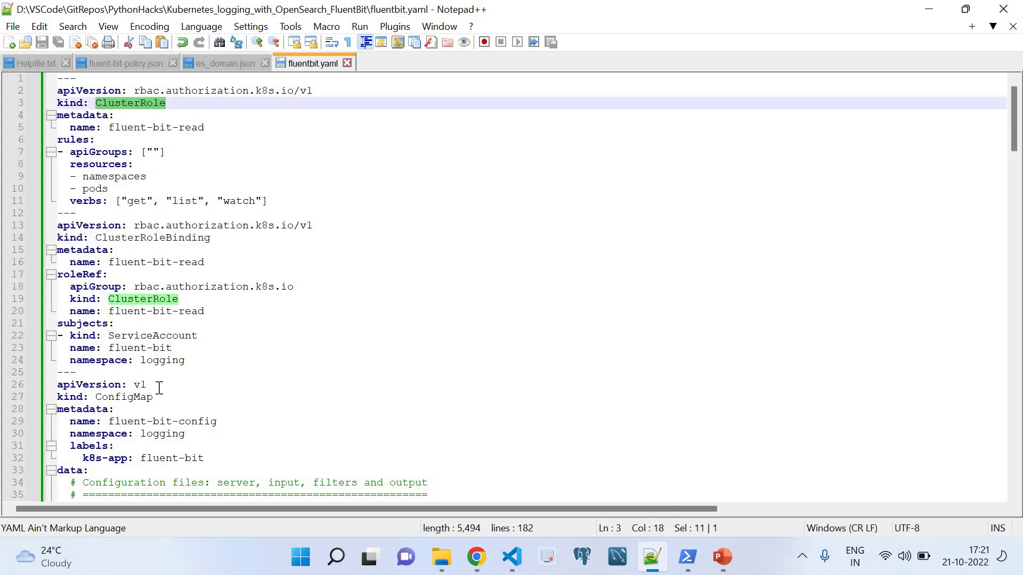
- Highlight the ConfigMap kind on line 27 and examine the fluent-bit-config metadata with its logging namespace
{"action": "double_click", "coordinate": [127, 397]}
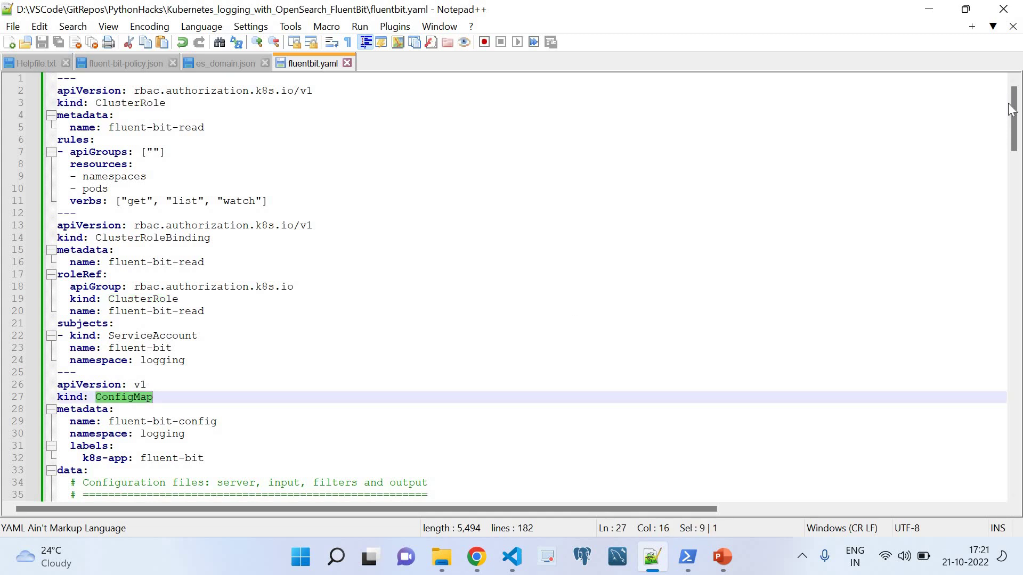
{"action": "left_click_drag", "start_coordinate": [1018, 122], "coordinate": [1019, 126]}
{"action": "scroll", "coordinate": [229, 163], "scroll_direction": "down", "scroll_amount": 3}
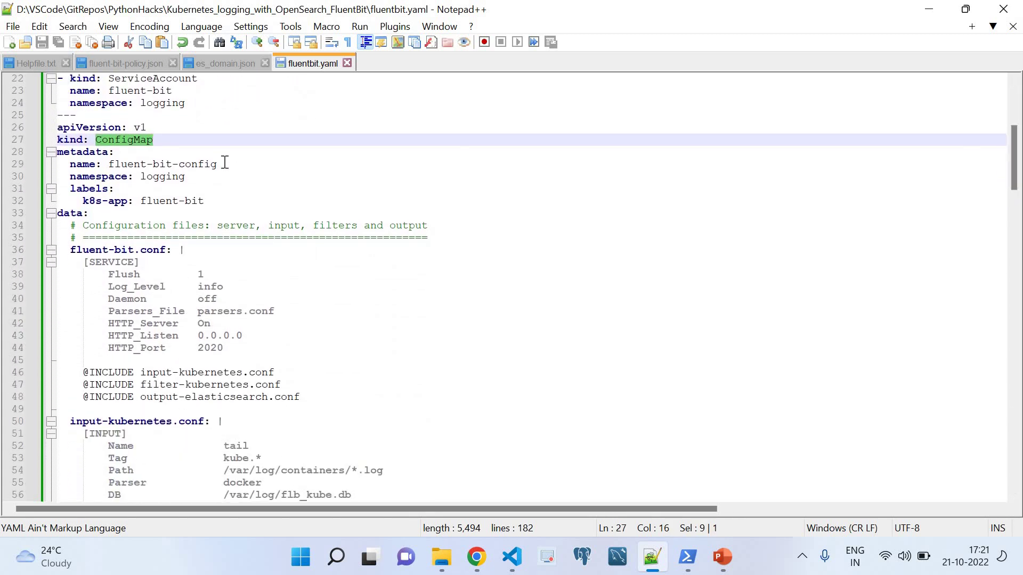
{"action": "left_click", "coordinate": [224, 163]}
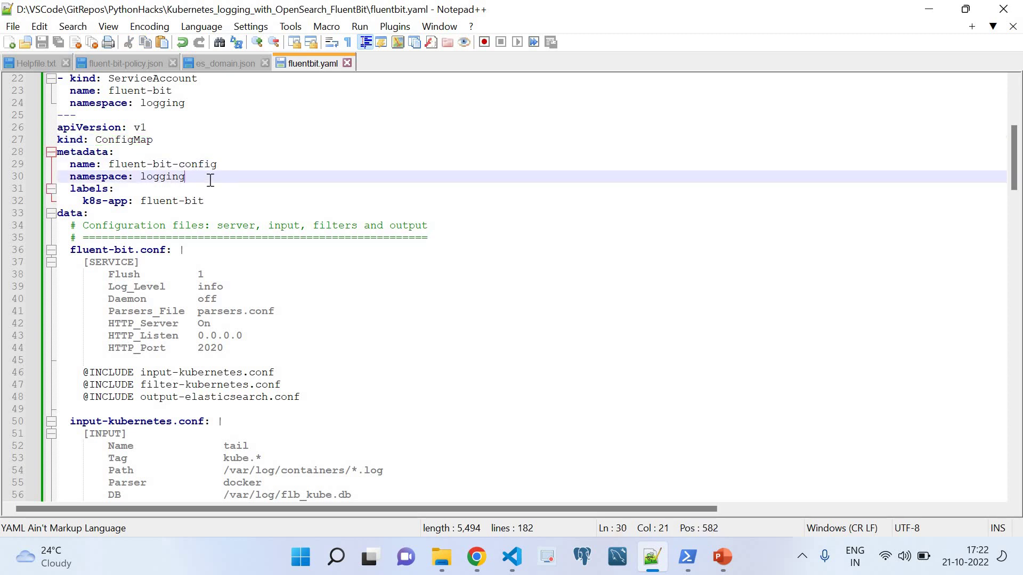
- Highlight the ConfigMap's logging namespace, its k8s-app label and the configuration files comment under data
{"action": "double_click", "coordinate": [210, 180]}
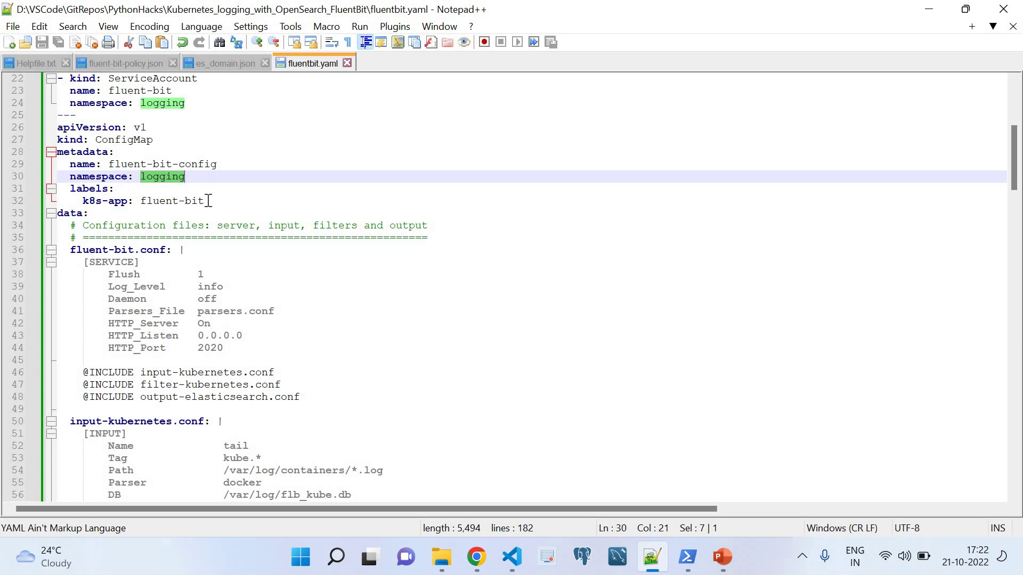
{"action": "double_click", "coordinate": [208, 201]}
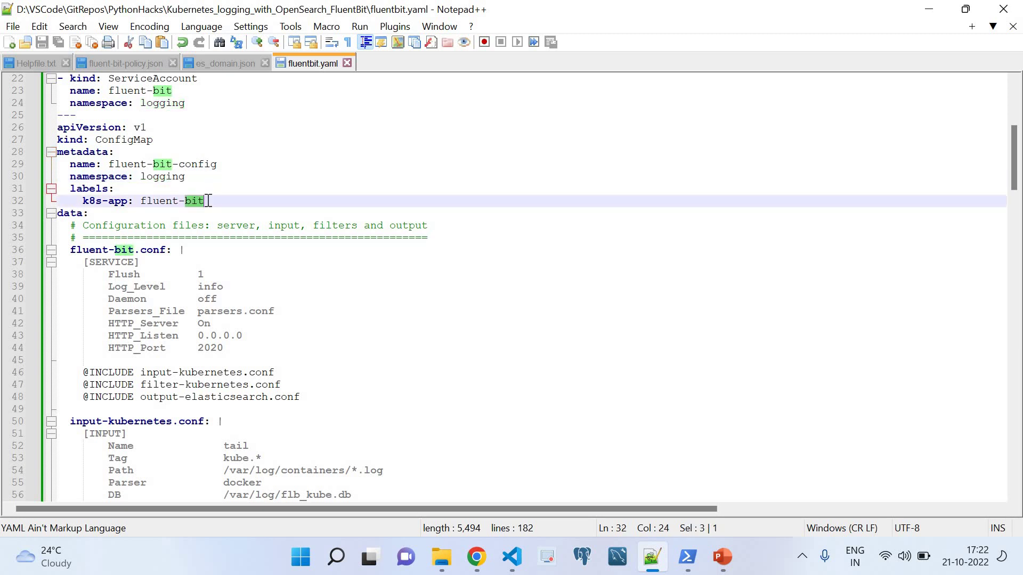
{"action": "left_click", "coordinate": [190, 250]}
{"action": "left_click", "coordinate": [109, 214]}
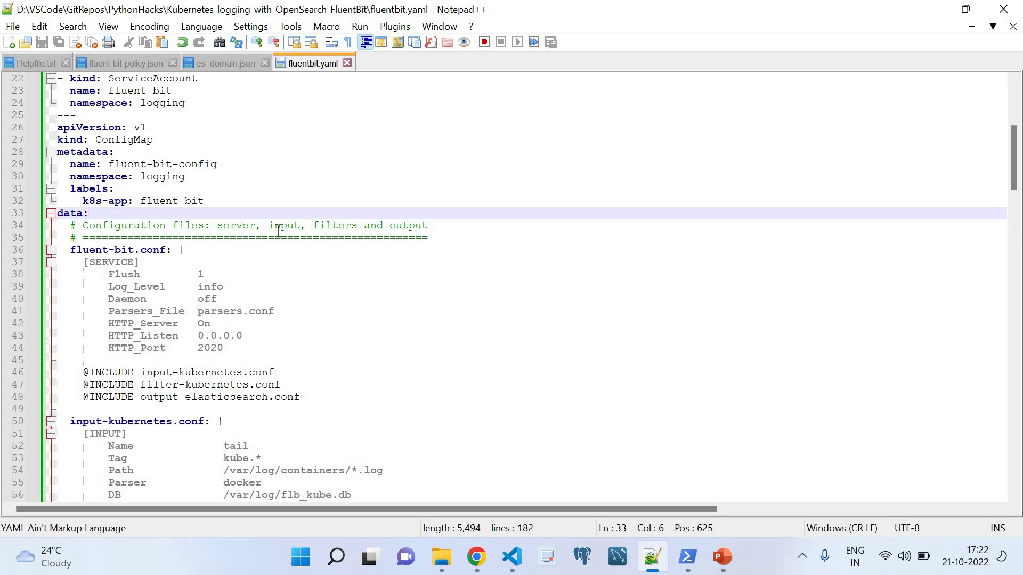
{"action": "left_click_drag", "start_coordinate": [431, 226], "coordinate": [77, 226]}
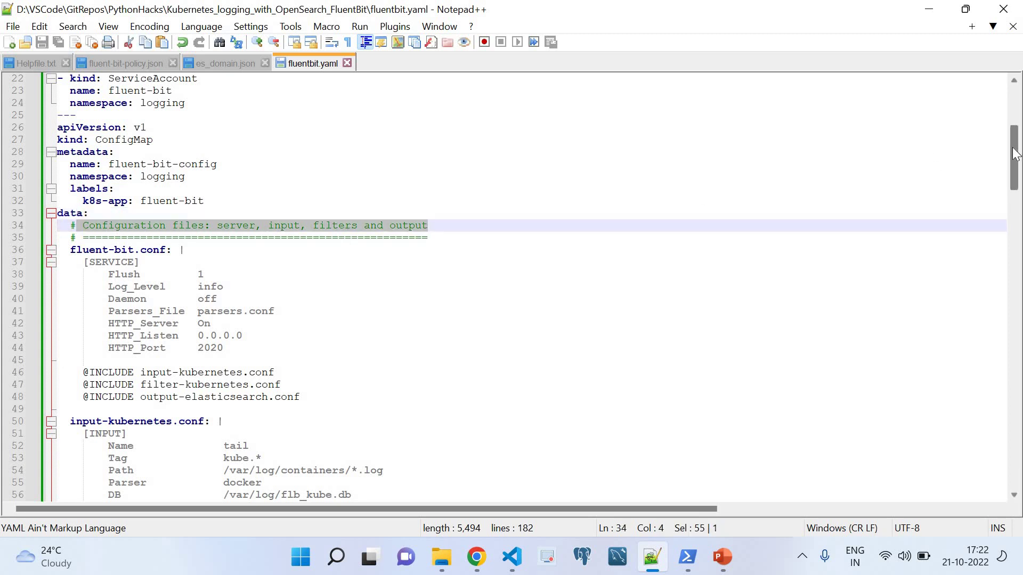
{"action": "left_click_drag", "start_coordinate": [1015, 154], "coordinate": [1015, 162]}
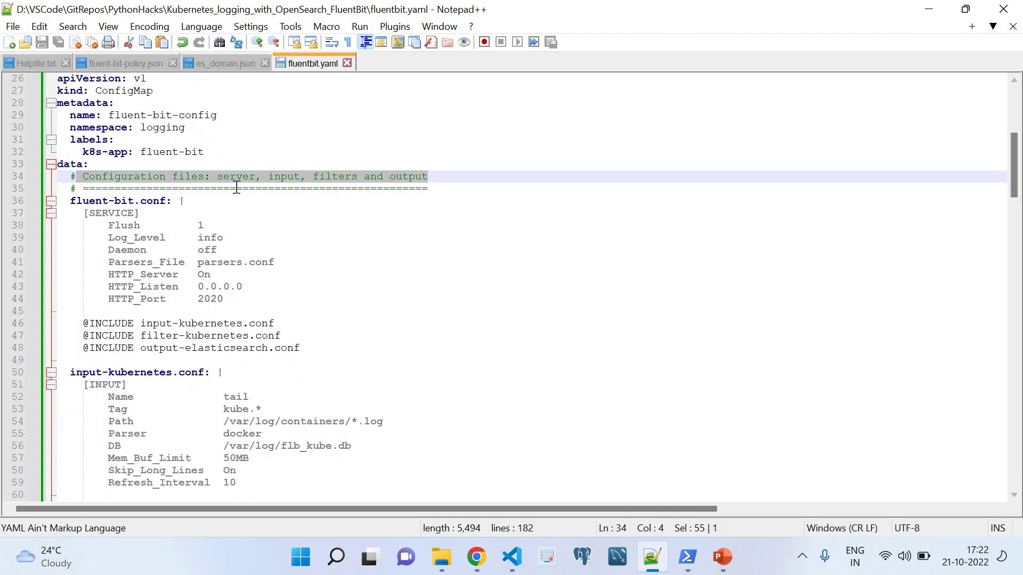
{"action": "left_click", "coordinate": [186, 201]}
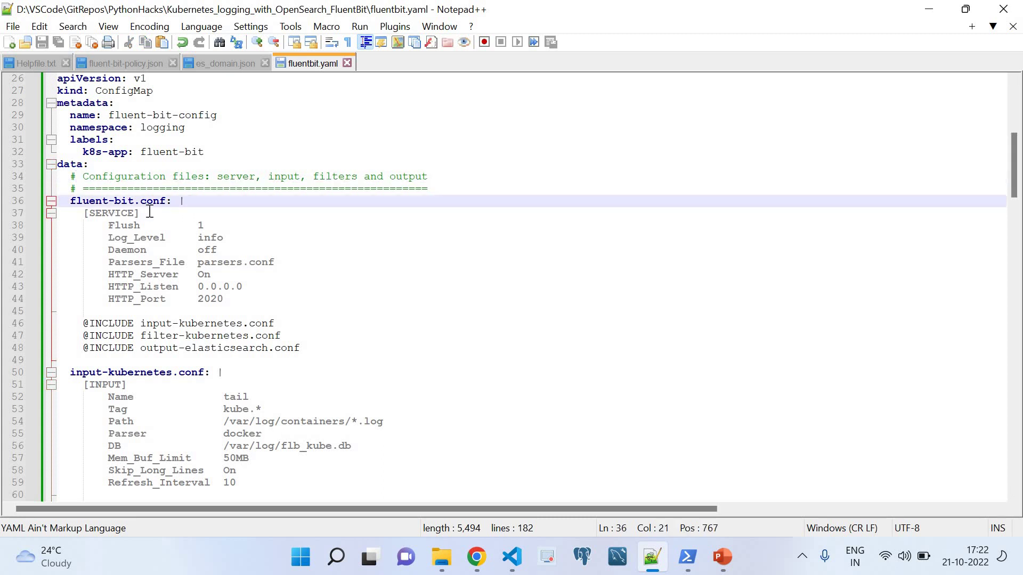
{"action": "left_click_drag", "start_coordinate": [184, 201], "coordinate": [323, 349]}
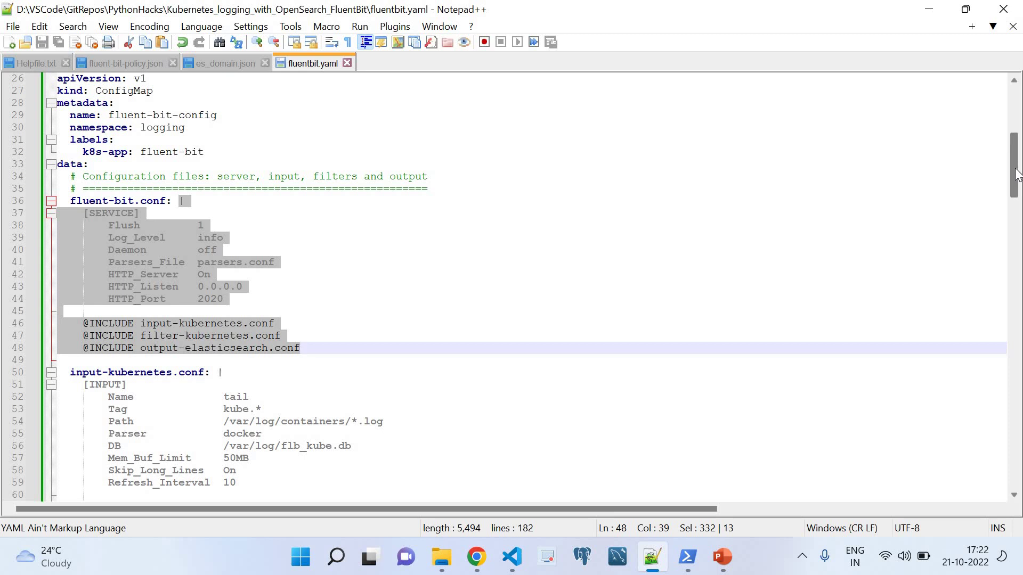
- Highlight the input-kubernetes.conf and filter-kubernetes.conf blocks and the output-elasticsearch.conf block down to its Port line
{"action": "scroll", "coordinate": [1016, 171], "scroll_direction": "down", "scroll_amount": 3}
{"action": "left_click_drag", "start_coordinate": [221, 261], "coordinate": [297, 382]}
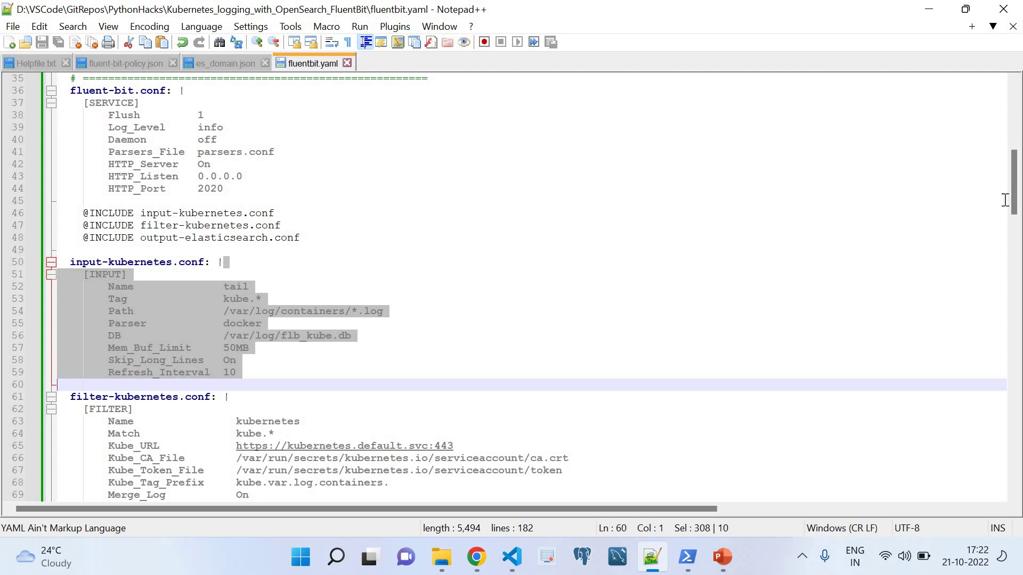
{"action": "left_click_drag", "start_coordinate": [1016, 197], "coordinate": [1017, 219]}
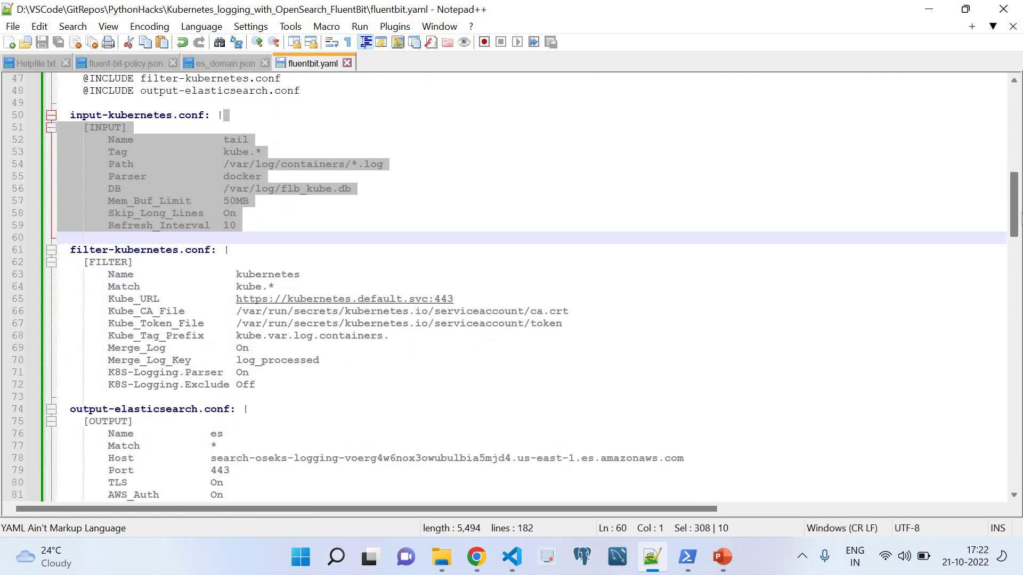
{"action": "left_click_drag", "start_coordinate": [224, 250], "coordinate": [321, 388]}
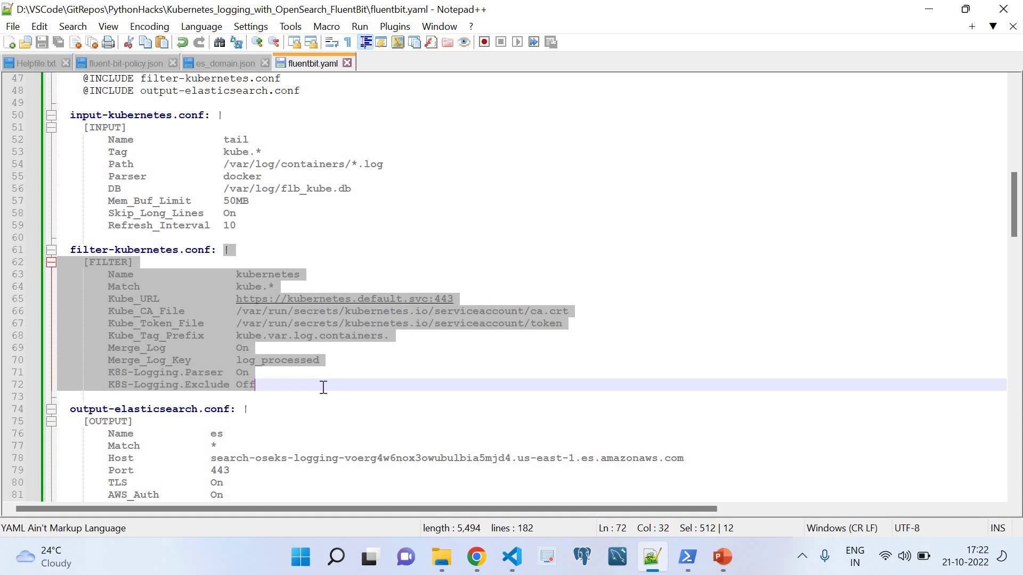
{"action": "left_click", "coordinate": [243, 409]}
{"action": "left_click_drag", "start_coordinate": [244, 408], "coordinate": [331, 471]}
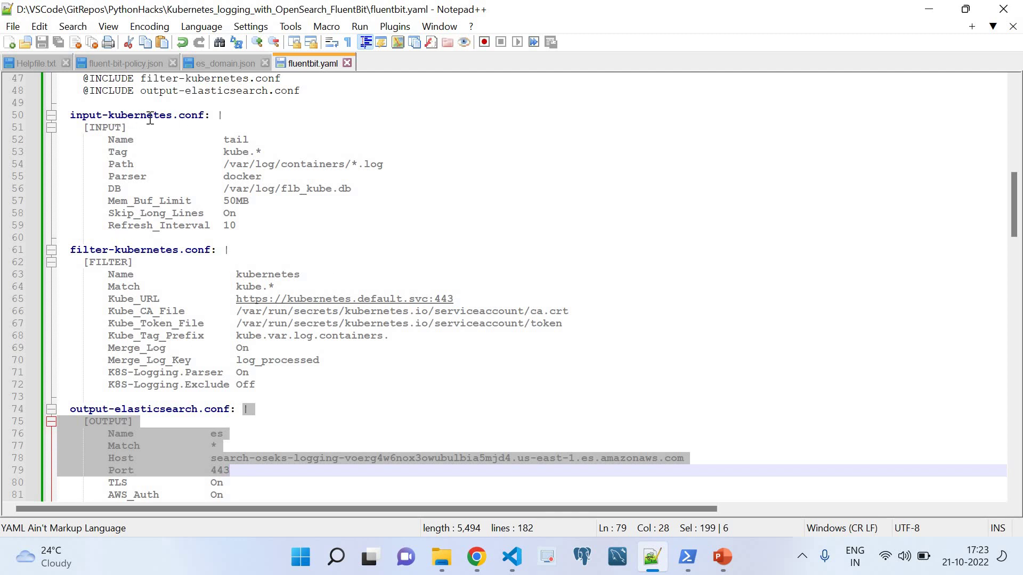
- Highlight the input-kubernetes name on line 50, the tail input name and the whole input-kubernetes.conf block
{"action": "left_click_drag", "start_coordinate": [173, 115], "coordinate": [70, 115]}
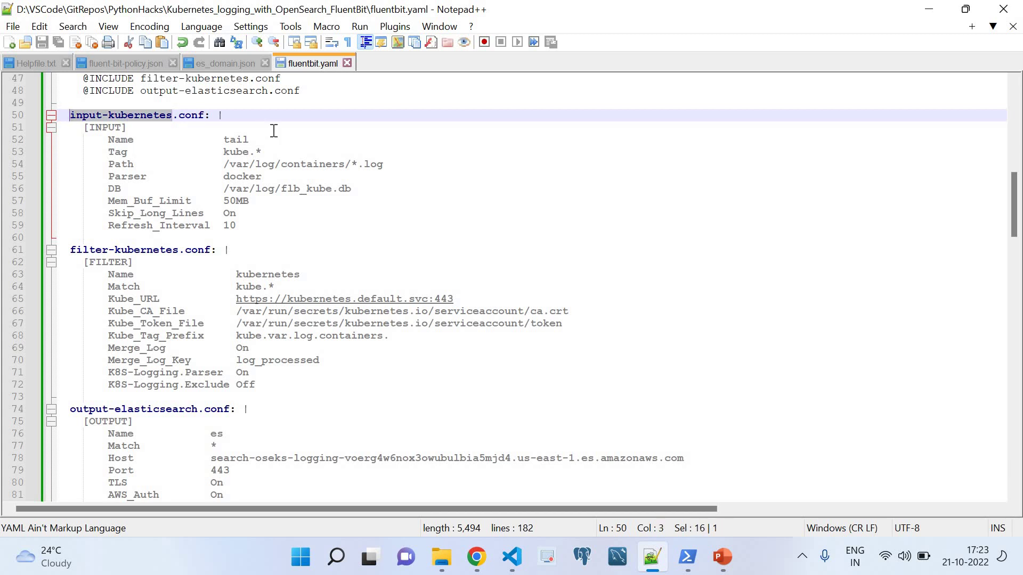
{"action": "double_click", "coordinate": [232, 138]}
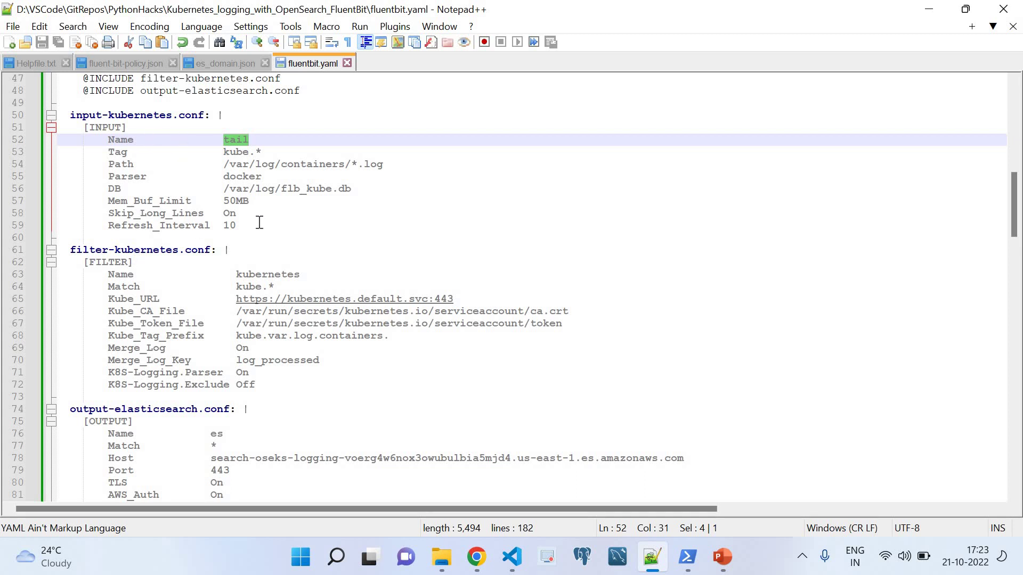
{"action": "left_click_drag", "start_coordinate": [251, 226], "coordinate": [37, 123]}
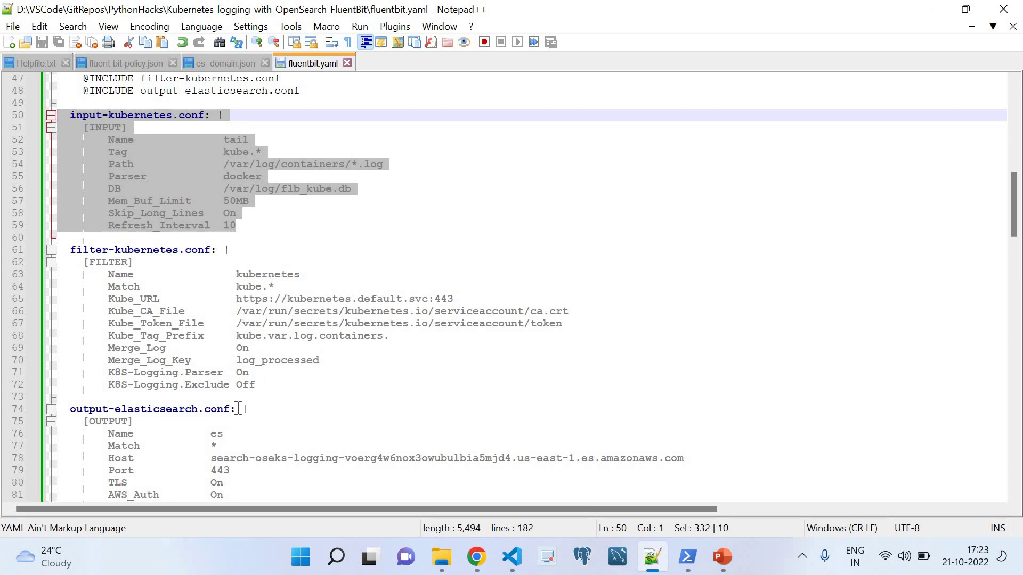
- Examine the output-elasticsearch.conf settings through AWS_Region and highlight the first apache parser in parsers.conf
{"action": "left_click_drag", "start_coordinate": [240, 408], "coordinate": [223, 482]}
{"action": "left_click_drag", "start_coordinate": [1015, 231], "coordinate": [1019, 273]}
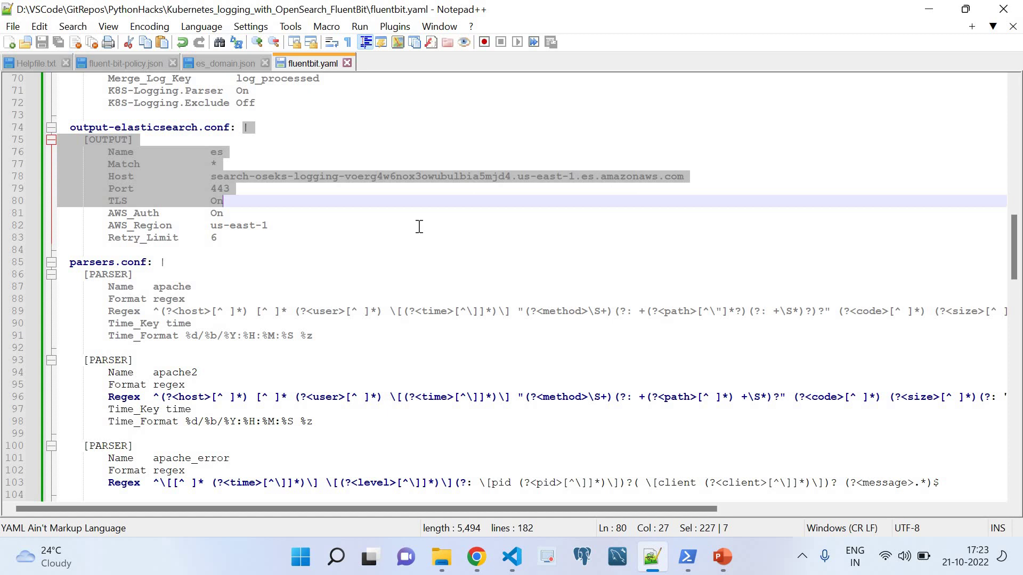
{"action": "left_click", "coordinate": [306, 225]}
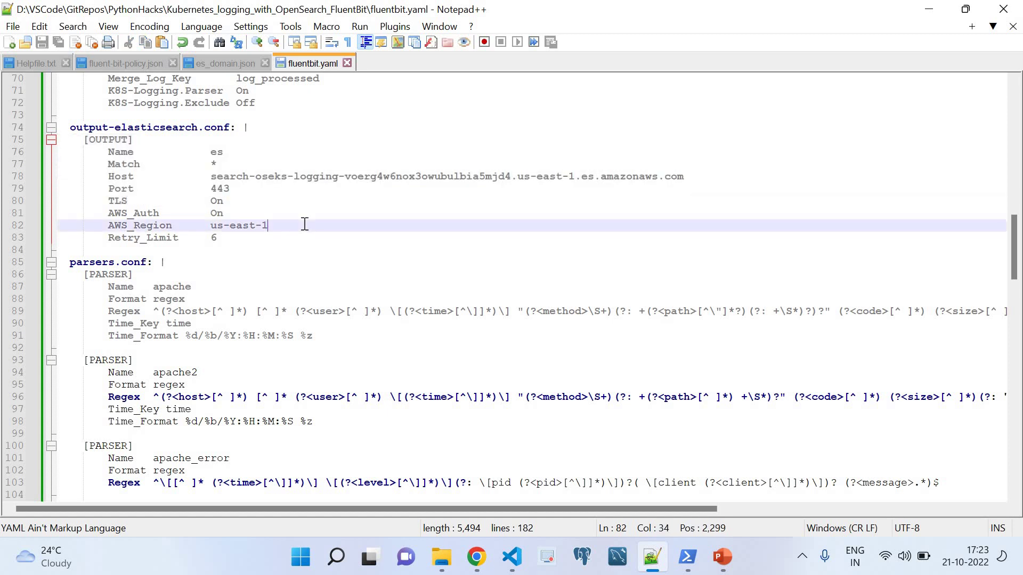
{"action": "left_click_drag", "start_coordinate": [159, 262], "coordinate": [191, 341]}
- Select the ConfigMap name fluent-bit-config on line 29 and find its next occurrence in fluentbit.yaml
{"action": "left_click_drag", "start_coordinate": [1017, 260], "coordinate": [1016, 367]}
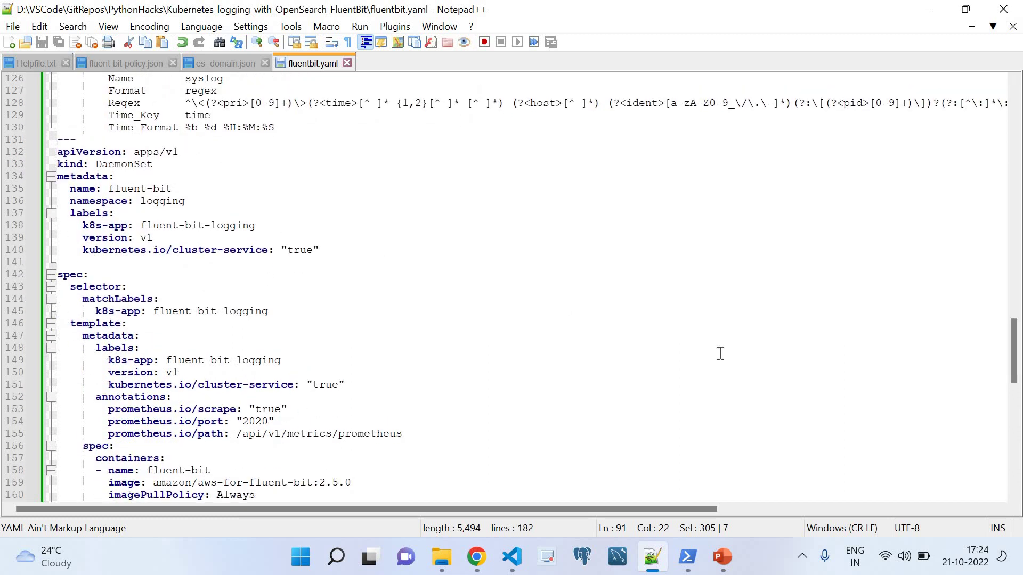
{"action": "left_click_drag", "start_coordinate": [1017, 349], "coordinate": [1018, 140]}
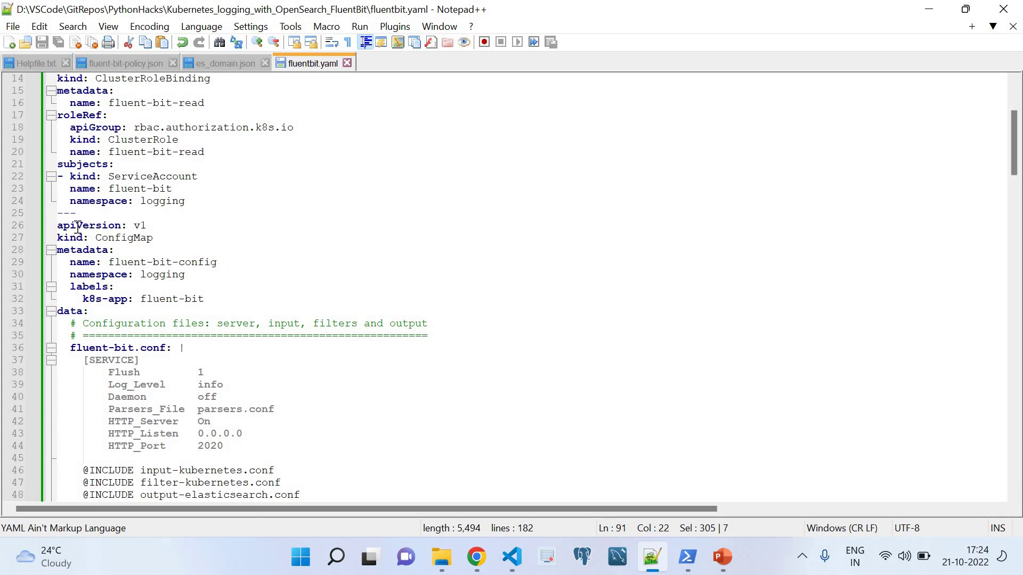
{"action": "left_click_drag", "start_coordinate": [217, 263], "coordinate": [106, 261]}
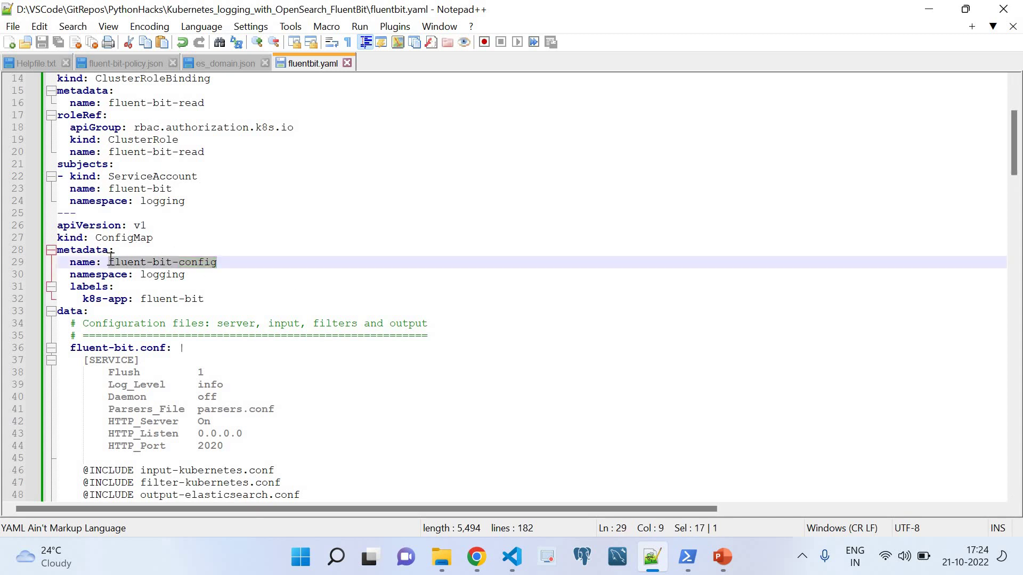
{"action": "key", "text": "ctrl+f"}
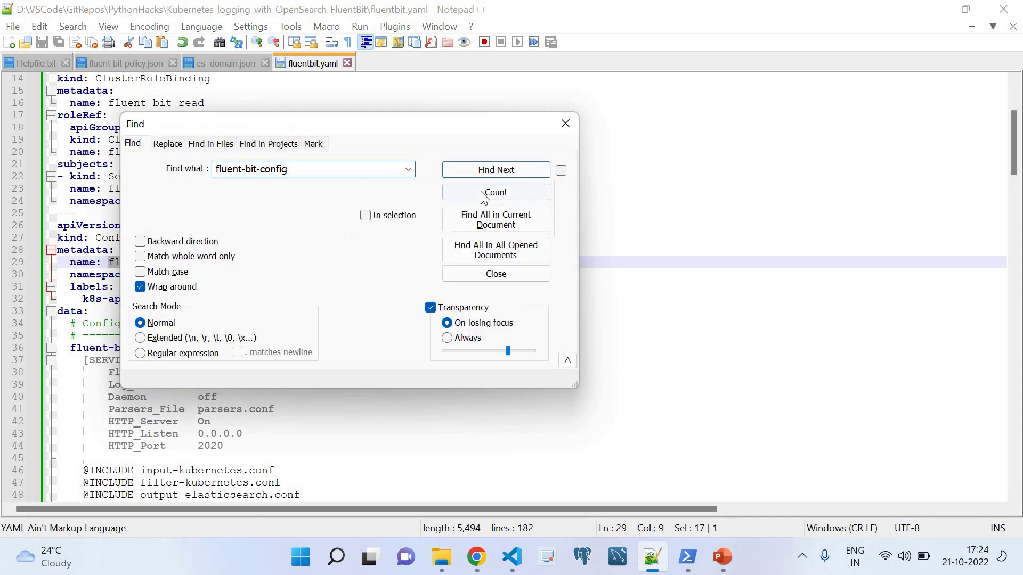
{"action": "left_click", "coordinate": [482, 175]}
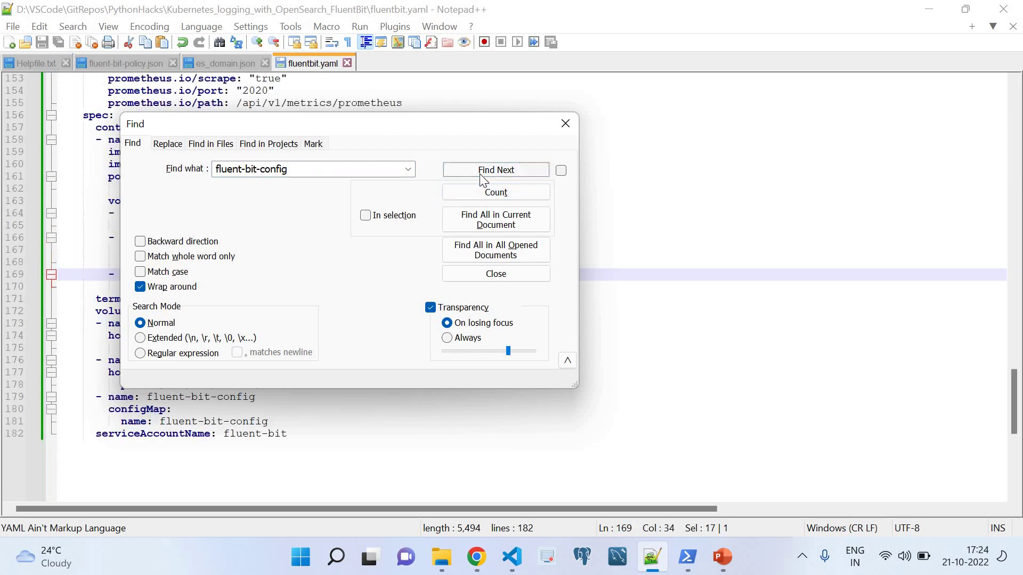
{"action": "left_click", "coordinate": [565, 123]}
- Highlight the DaemonSet kind on line 133, its fluent-bit name and the cluster-service label
{"action": "left_click_drag", "start_coordinate": [1014, 405], "coordinate": [1014, 346]}
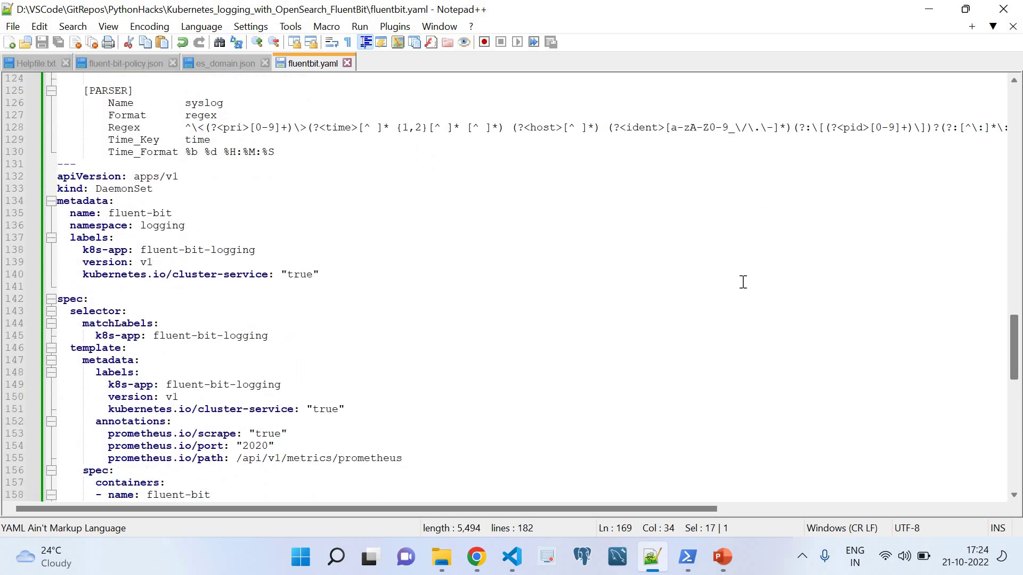
{"action": "left_click_drag", "start_coordinate": [97, 190], "coordinate": [185, 190]}
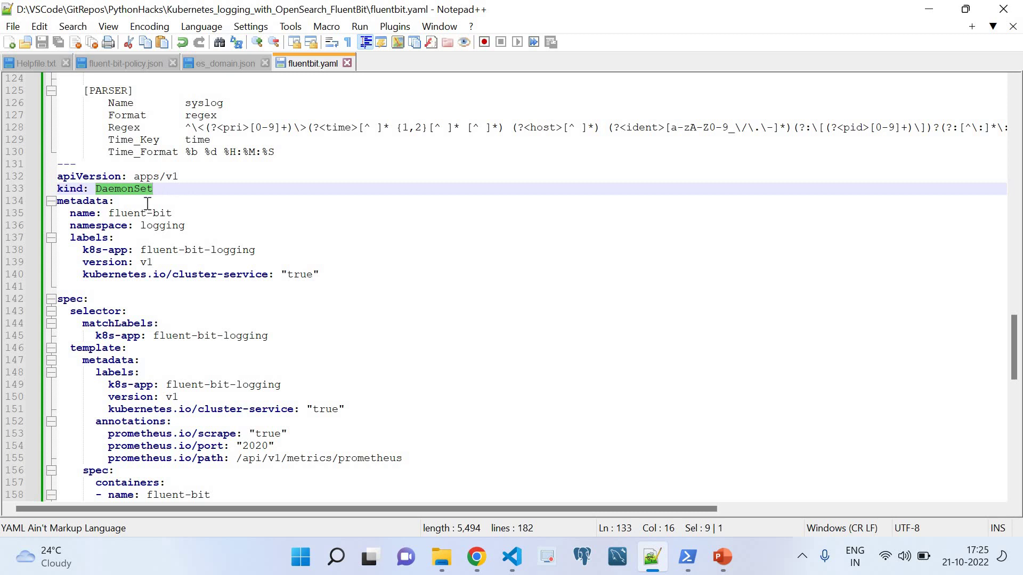
{"action": "left_click_drag", "start_coordinate": [109, 213], "coordinate": [201, 216]}
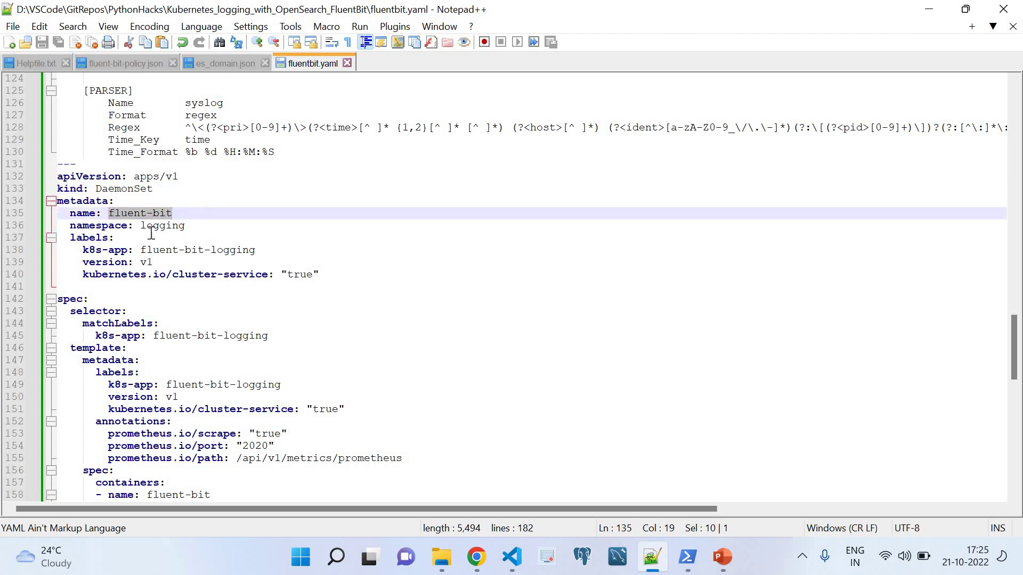
{"action": "left_click_drag", "start_coordinate": [320, 274], "coordinate": [153, 274]}
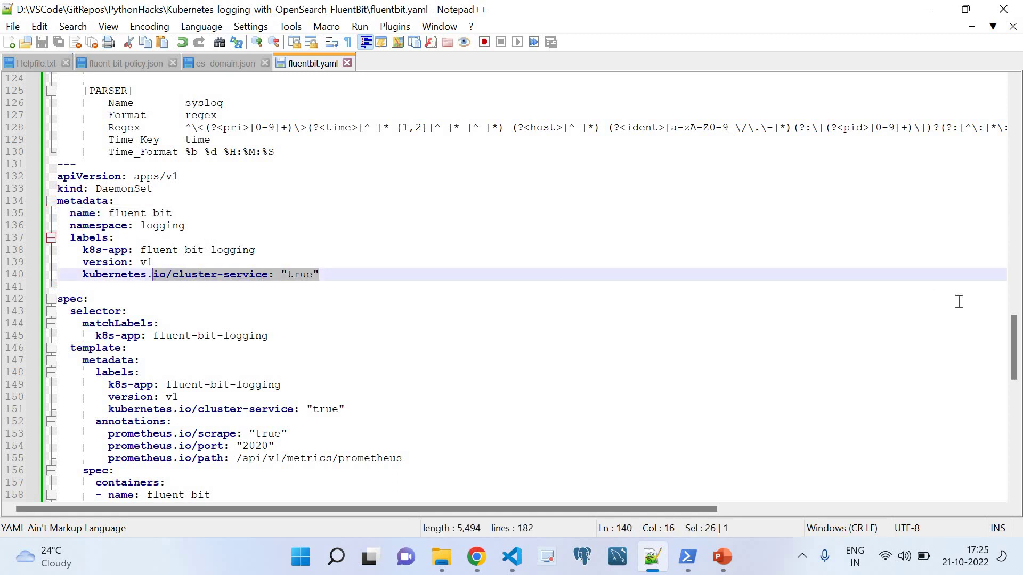
- Highlight the DaemonSet's k8s-app label on line 138 and its whole header from apiVersion to the cluster-service label
{"action": "left_click_drag", "start_coordinate": [1018, 338], "coordinate": [1018, 346]}
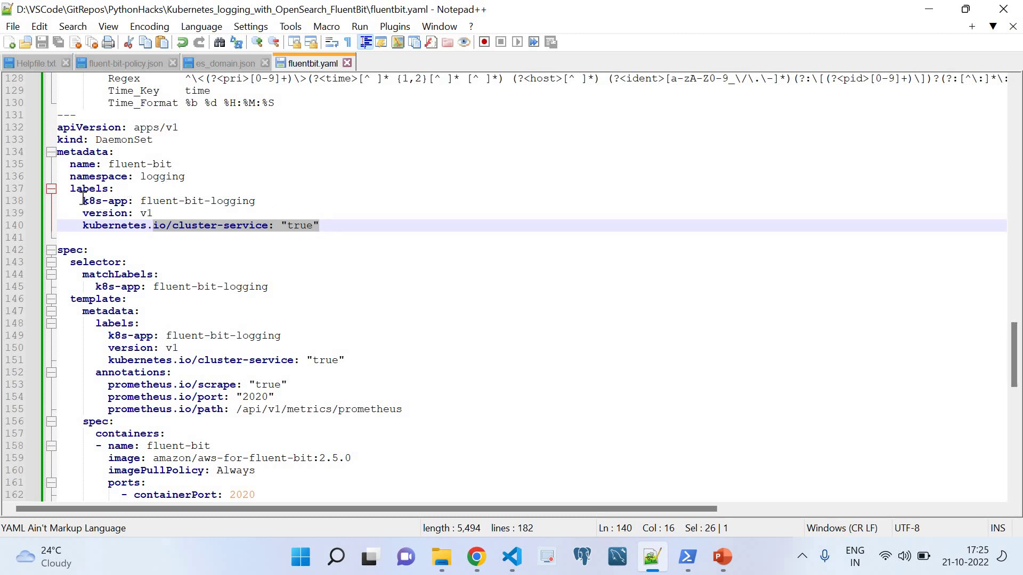
{"action": "left_click_drag", "start_coordinate": [83, 202], "coordinate": [268, 203]}
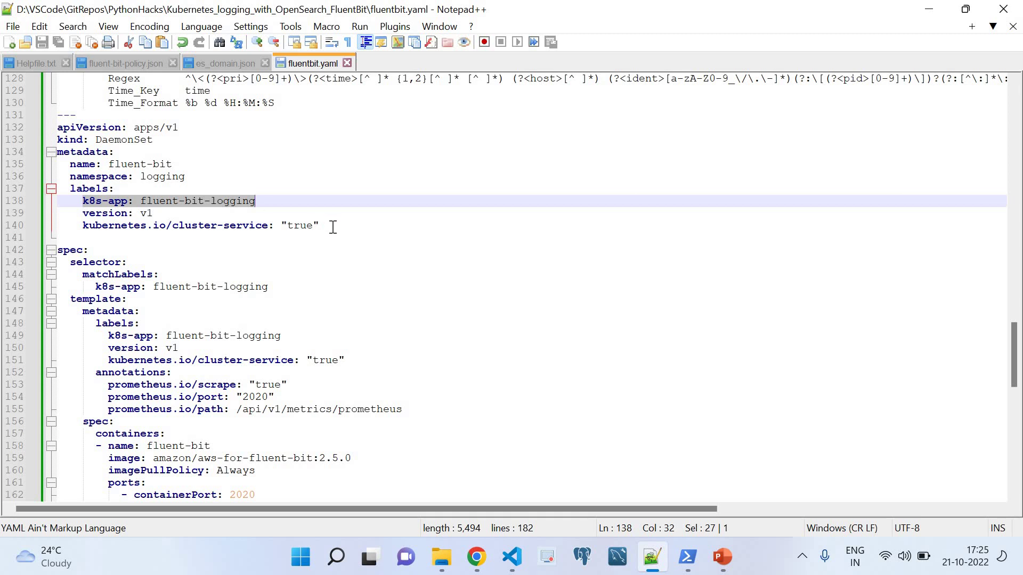
{"action": "left_click_drag", "start_coordinate": [331, 227], "coordinate": [56, 129]}
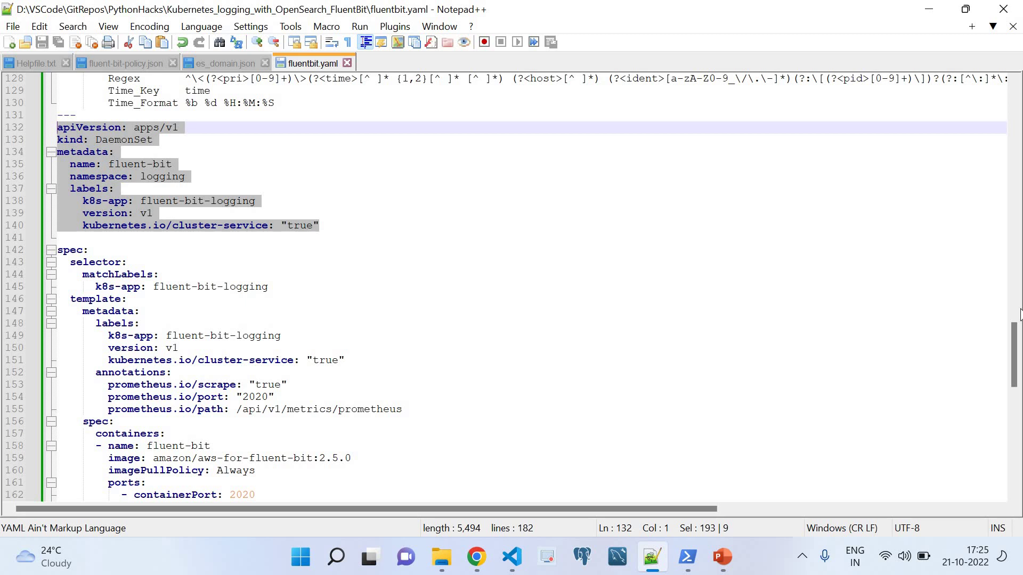
- Compare the fluent-bit-logging value in the DaemonSet's selector matchLabels with the k8s-app label in the pod template
{"action": "left_click_drag", "start_coordinate": [1015, 352], "coordinate": [1015, 370]}
{"action": "left_click_drag", "start_coordinate": [58, 128], "coordinate": [275, 167]}
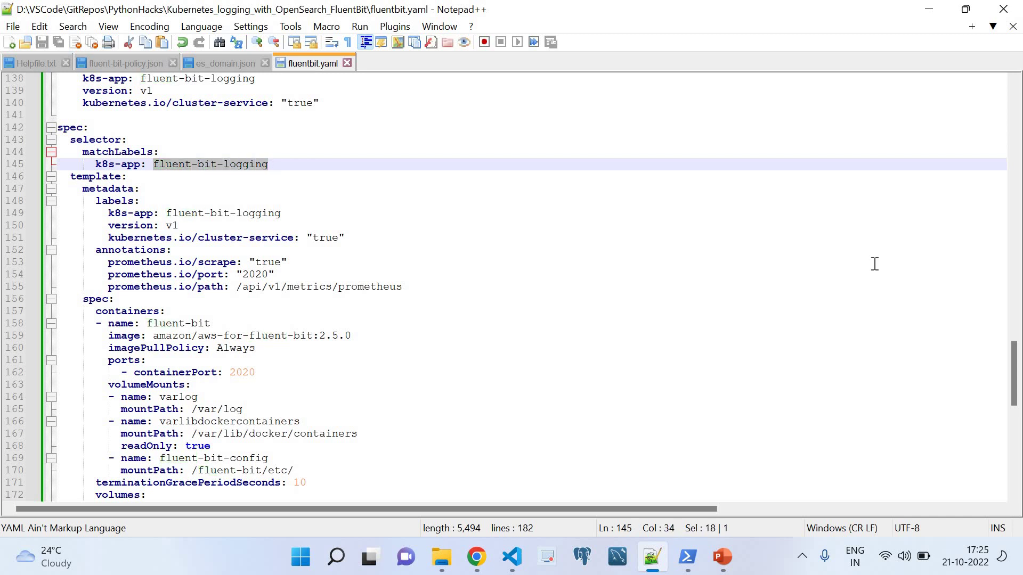
{"action": "mouse_move", "coordinate": [1019, 356]}
{"action": "left_mouse_down"}
{"action": "mouse_move", "coordinate": [1019, 343]}
{"action": "mouse_move", "coordinate": [1018, 360]}
{"action": "left_mouse_up"}
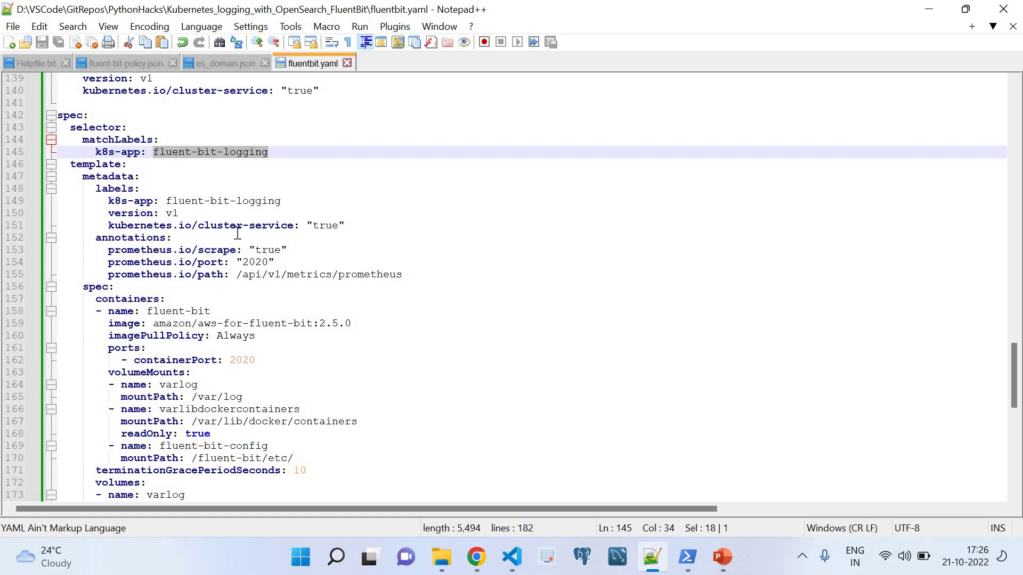
{"action": "left_click", "coordinate": [166, 201]}
{"action": "key", "text": "shift+End"}
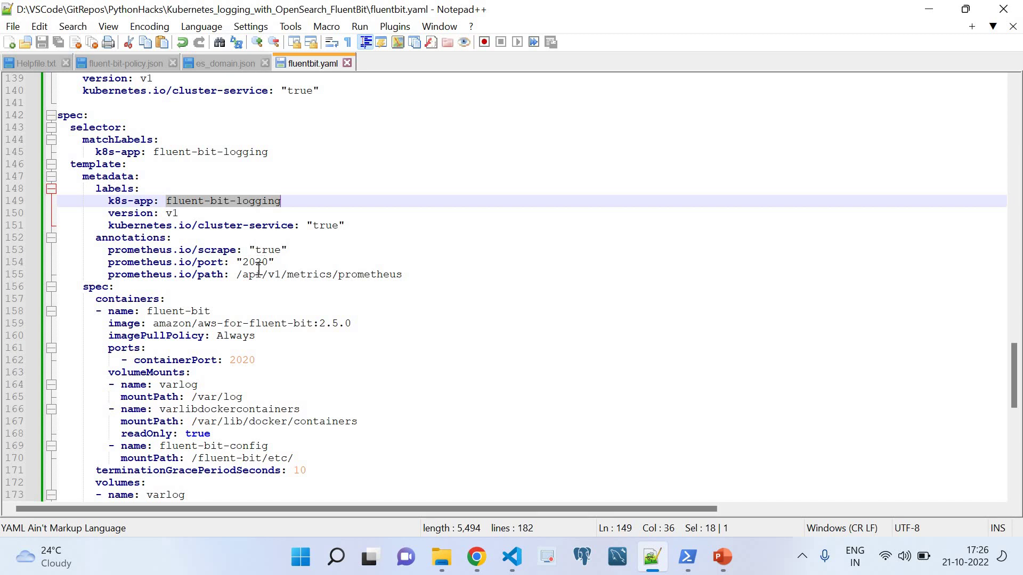
- Examine the fluent-bit container spec, highlight its fluent-bit-config volume mount and review the file down to serviceAccountName
{"action": "left_click", "coordinate": [198, 294]}
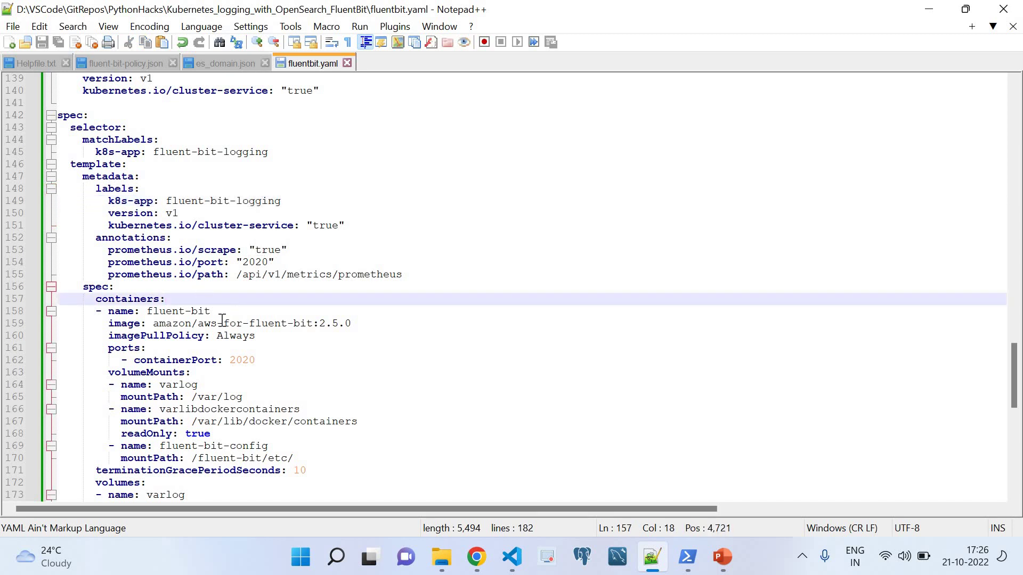
{"action": "left_click_drag", "start_coordinate": [1016, 383], "coordinate": [1016, 409]}
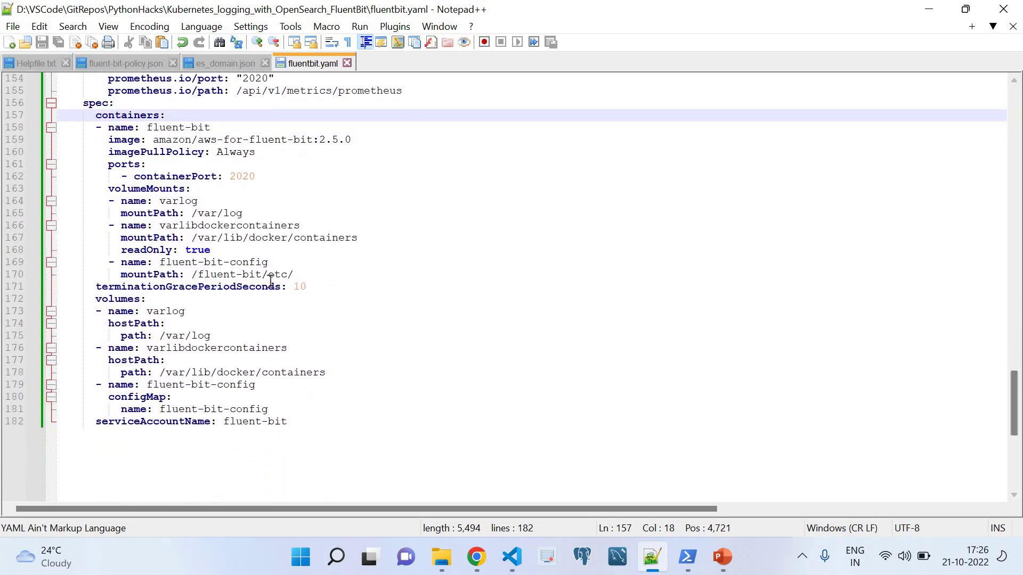
{"action": "left_click_drag", "start_coordinate": [269, 262], "coordinate": [153, 264]}
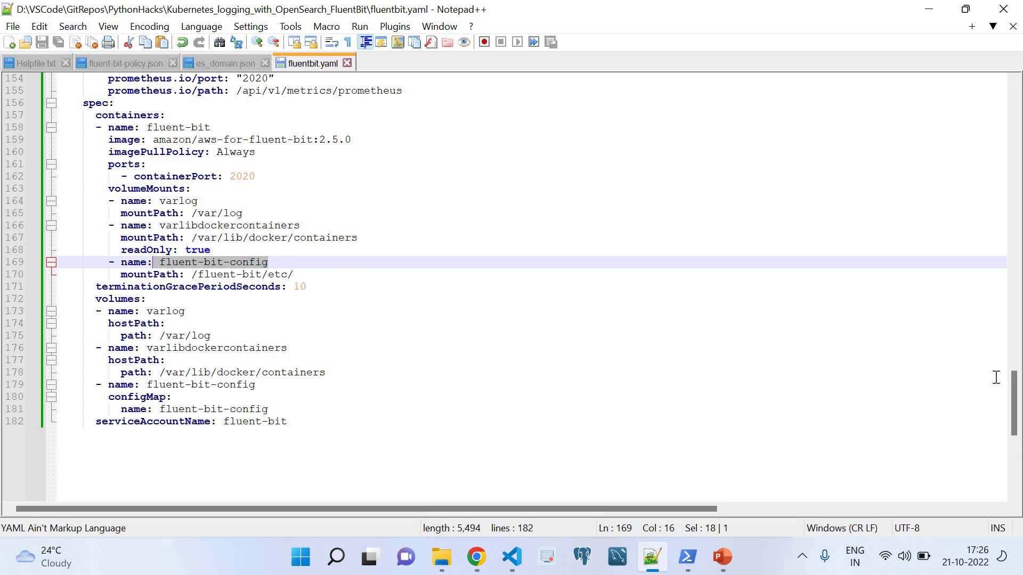
{"action": "left_click_drag", "start_coordinate": [1015, 399], "coordinate": [1021, 445]}
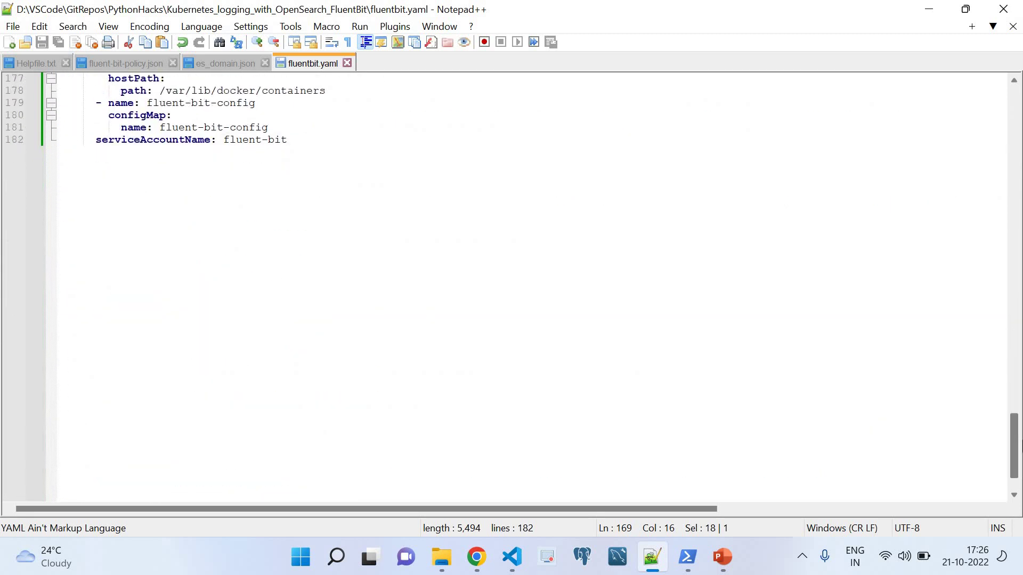
- Check the fluentbit.yaml deploy command in Helpfile.txt, then switch to PowerShell and highlight the two curl role-mapping attempts with their output
{"action": "left_click", "coordinate": [30, 61]}
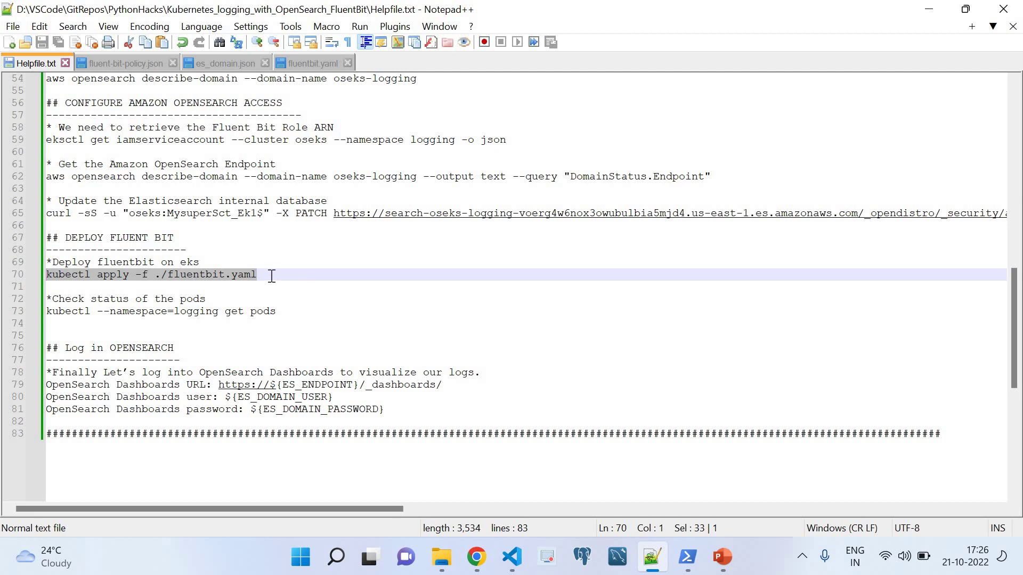
{"action": "left_click", "coordinate": [687, 556]}
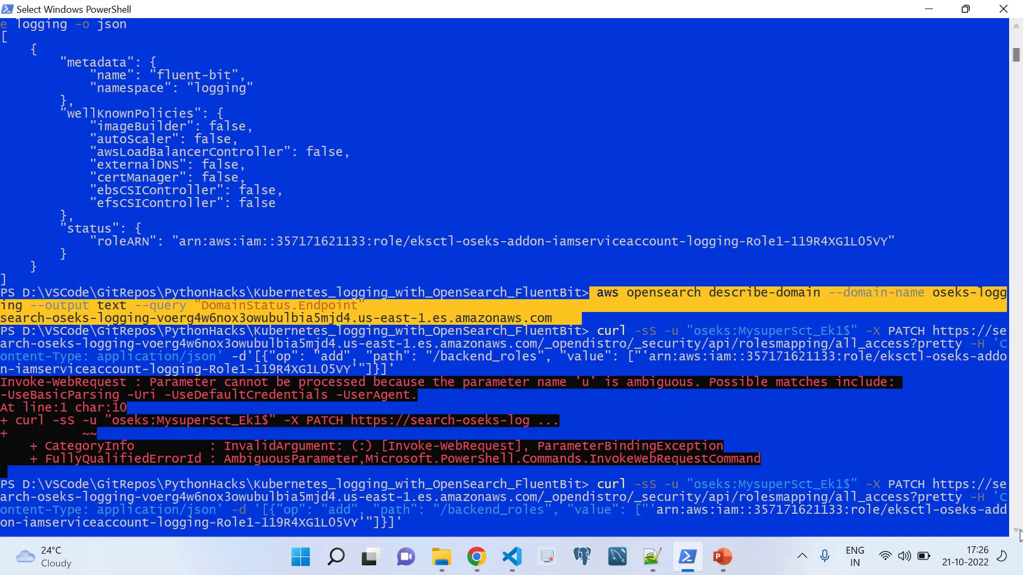
{"action": "scroll", "coordinate": [1017, 530], "scroll_direction": "down", "scroll_amount": 7}
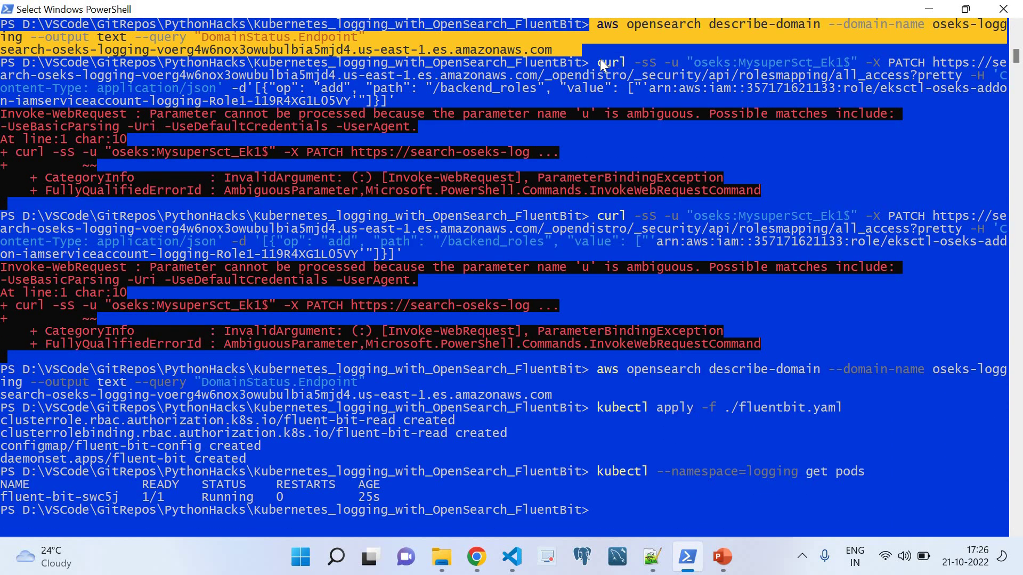
{"action": "left_click_drag", "start_coordinate": [600, 59], "coordinate": [779, 349]}
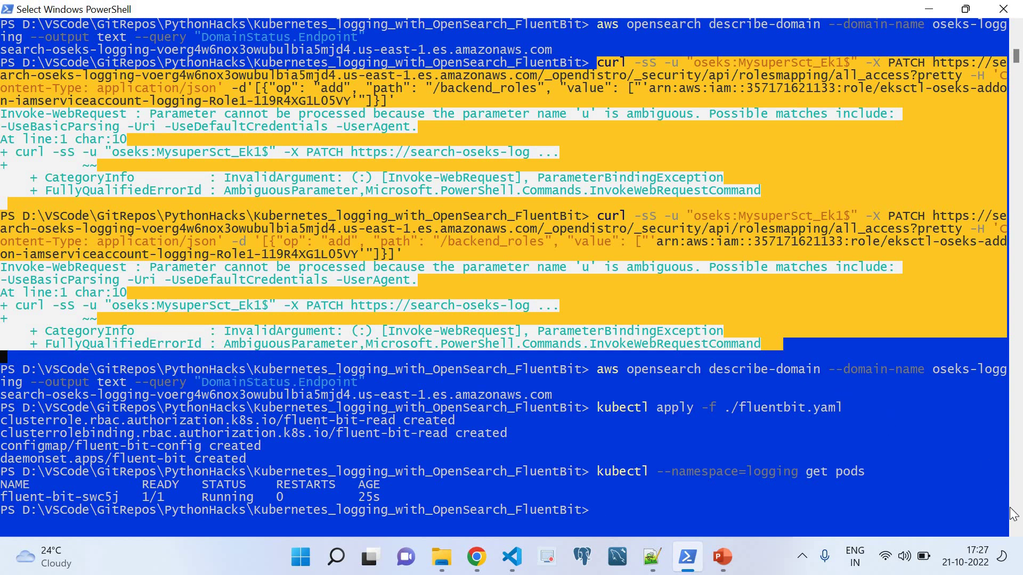
- Highlight the describe-domain endpoint query and the kubectl apply -f ./fluentbit.yaml command with its output in PowerShell
{"action": "left_click", "coordinate": [1016, 531]}
{"action": "scroll", "coordinate": [1016, 531], "scroll_direction": "down", "scroll_amount": 3}
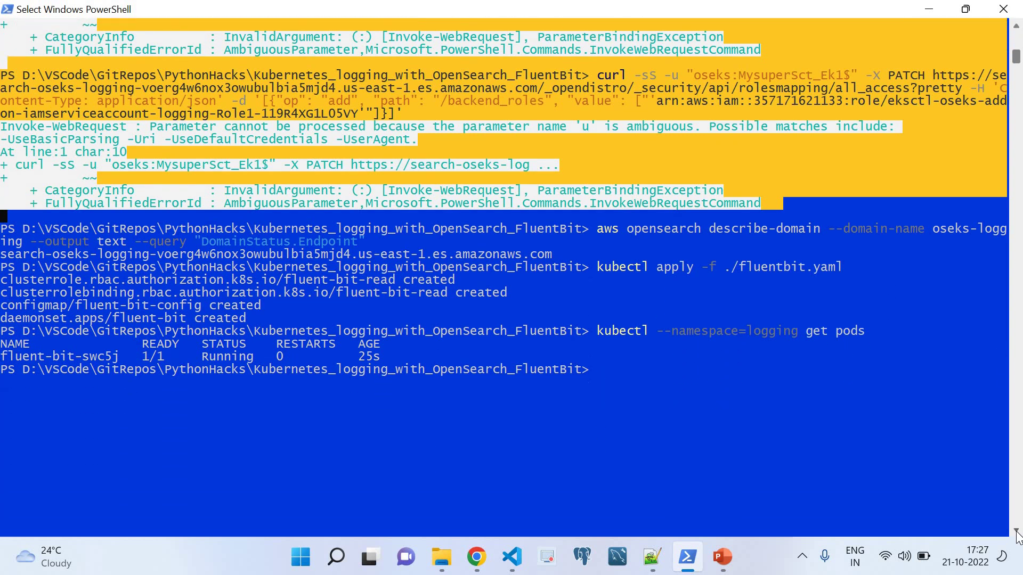
{"action": "left_click", "coordinate": [600, 204]}
{"action": "left_click_drag", "start_coordinate": [610, 211], "coordinate": [614, 219]}
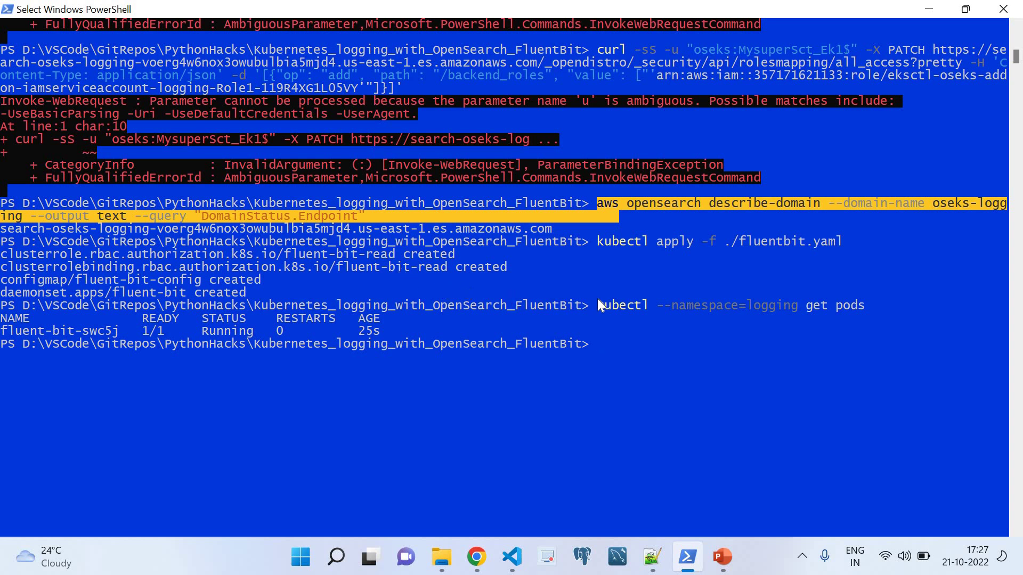
{"action": "left_click", "coordinate": [598, 242]}
{"action": "left_click_drag", "start_coordinate": [602, 263], "coordinate": [605, 290]}
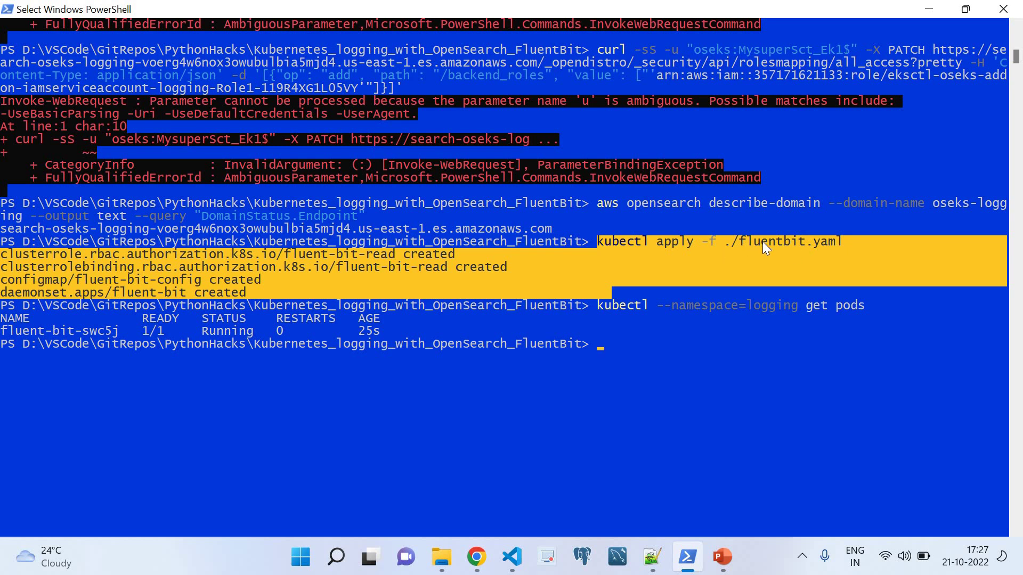
- Check the Kubernetes_logging_with_OpenSearch_FluentBit folder in File Explorer, and highlight the matching prompt path and kubectl apply output in PowerShell
{"action": "left_click", "coordinate": [448, 550]}
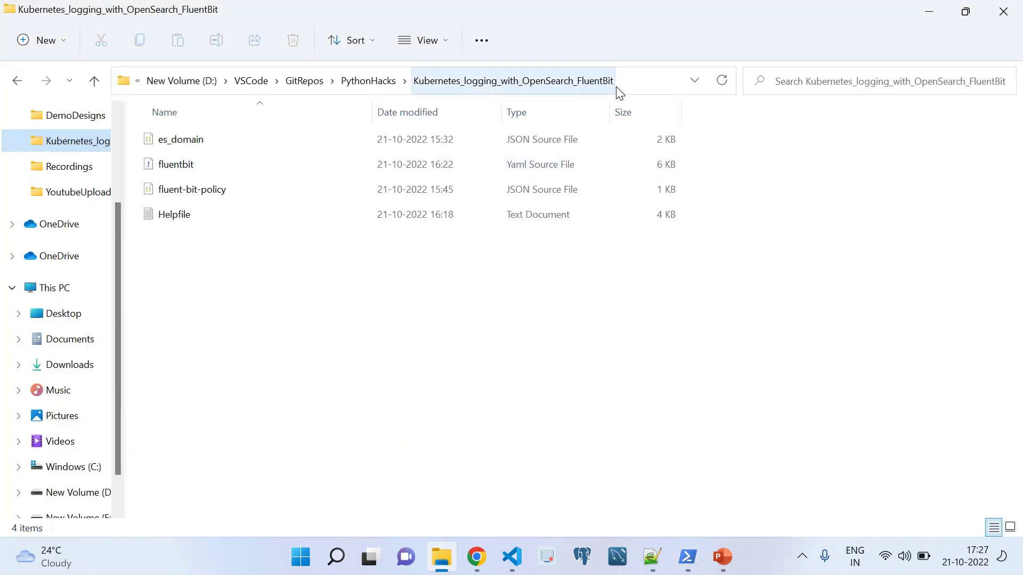
{"action": "left_click", "coordinate": [208, 190]}
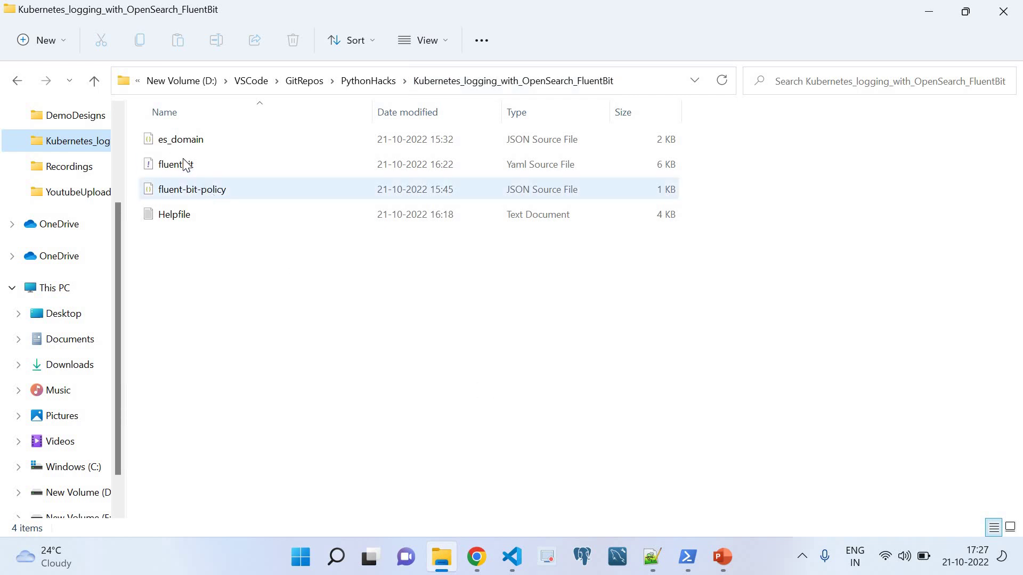
{"action": "left_click", "coordinate": [689, 556]}
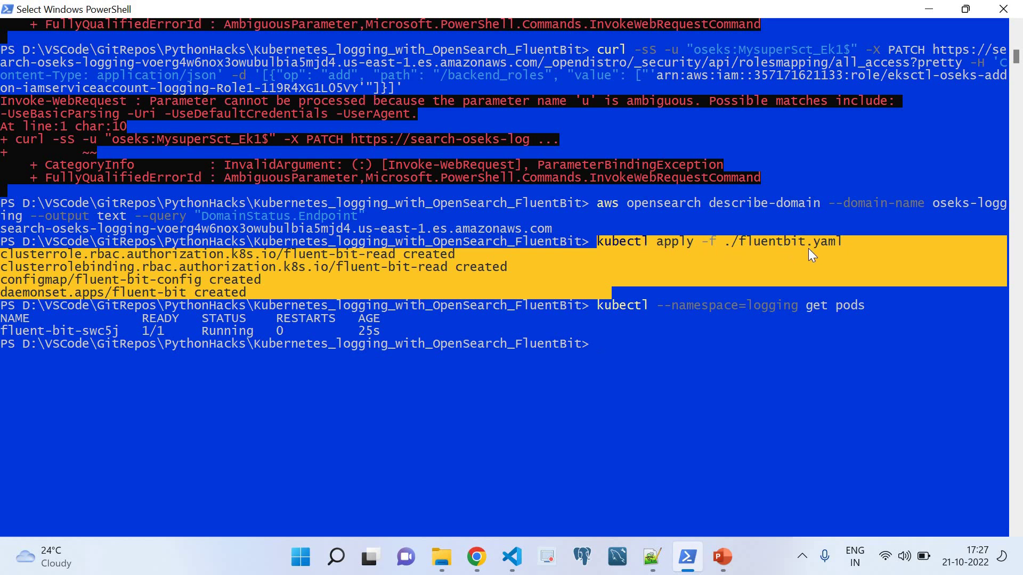
{"action": "left_click_drag", "start_coordinate": [584, 244], "coordinate": [2, 247]}
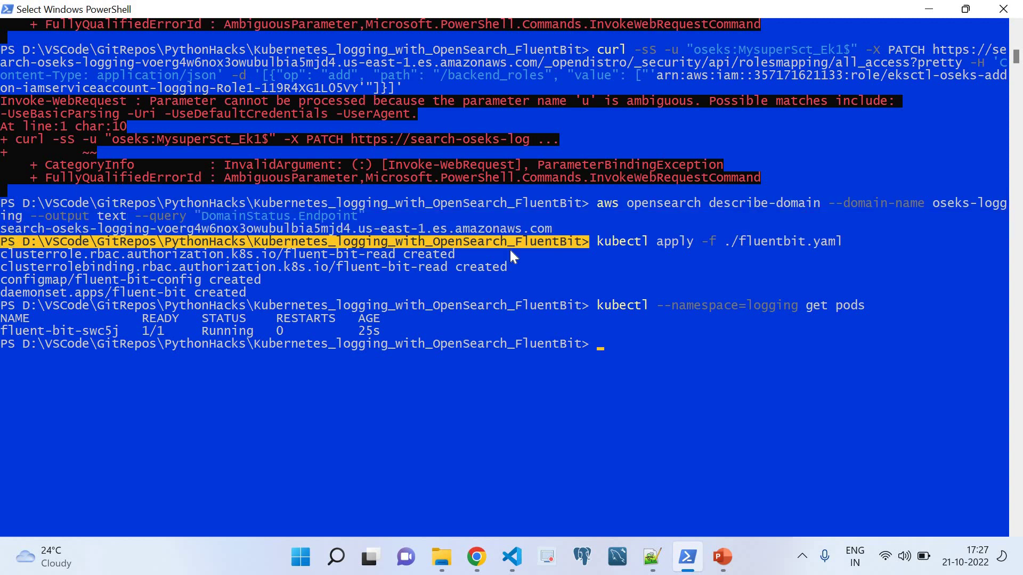
{"action": "left_click_drag", "start_coordinate": [599, 238], "coordinate": [606, 287]}
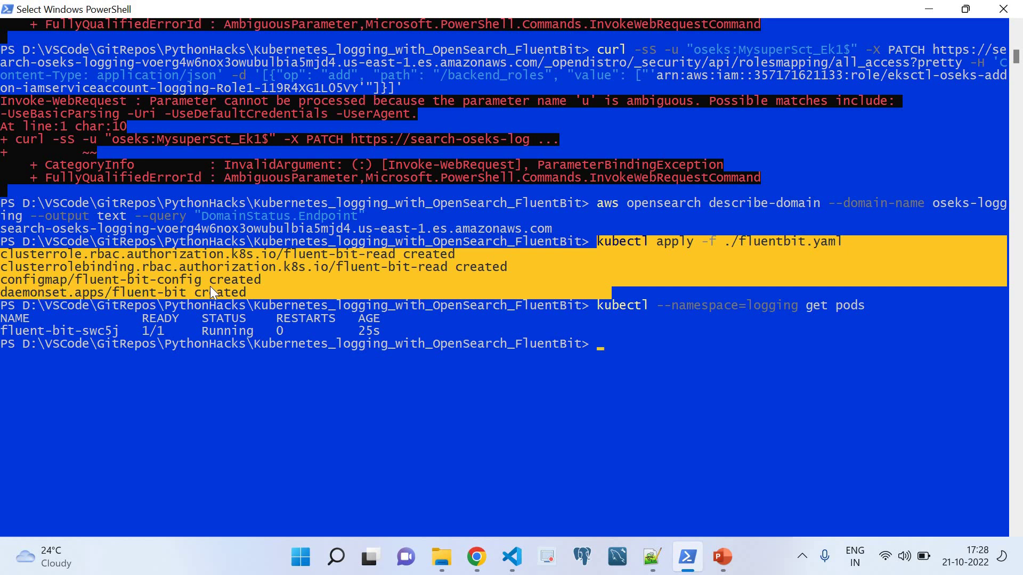
- Run kubectl --namespace=logging get pods again, highlight the pod listing and switch to the PowerPoint architecture slide
{"action": "left_click_drag", "start_coordinate": [588, 306], "coordinate": [761, 330]}
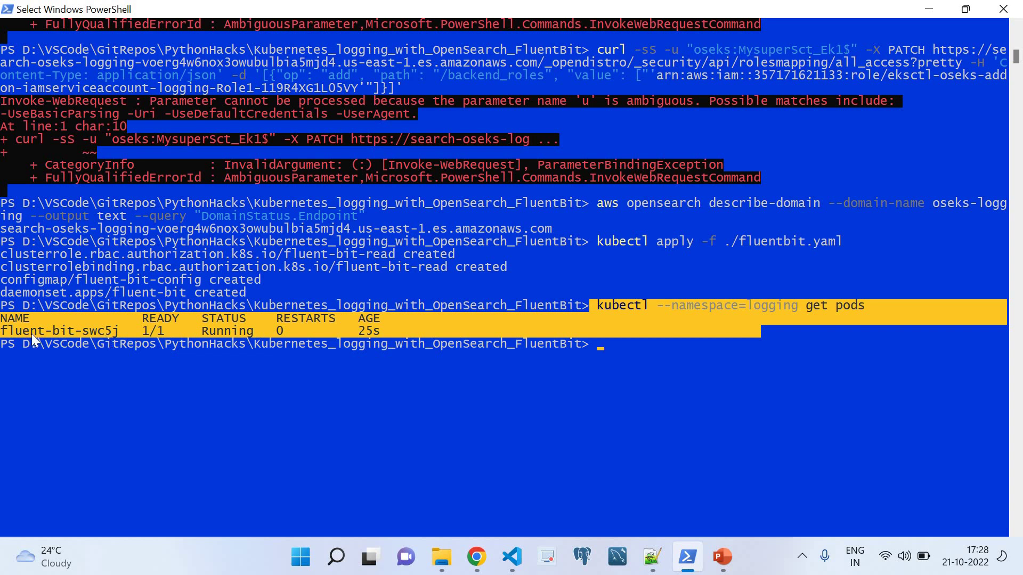
{"action": "right_click", "coordinate": [622, 385]}
{"action": "key", "text": "Up"}
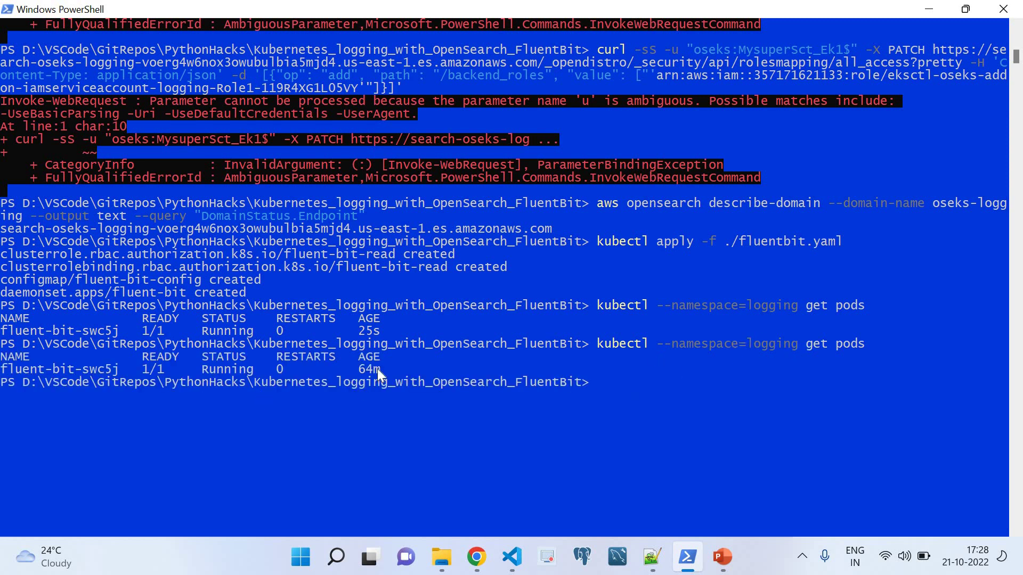
{"action": "left_click_drag", "start_coordinate": [389, 367], "coordinate": [2, 363]}
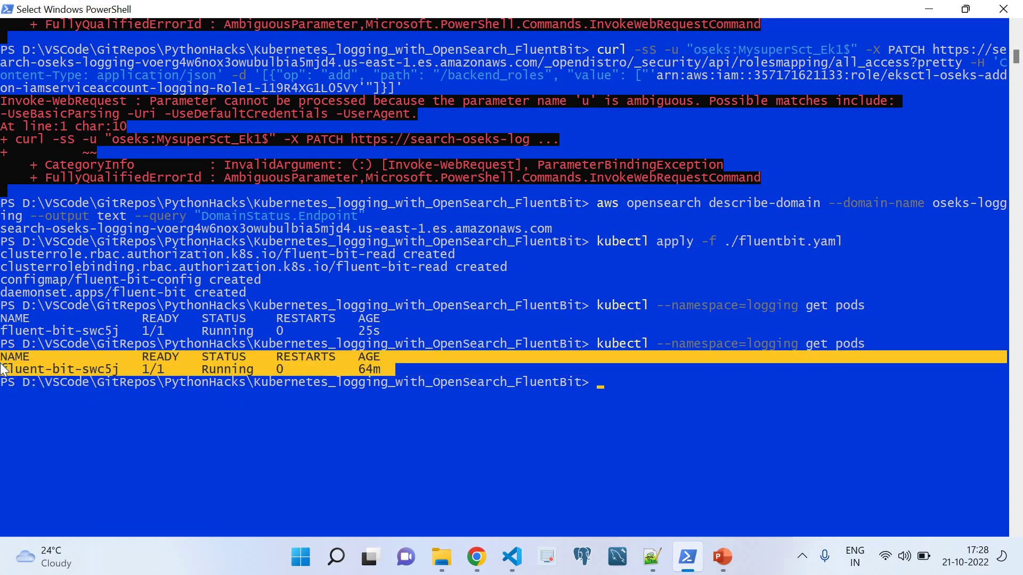
{"action": "left_click", "coordinate": [722, 556]}
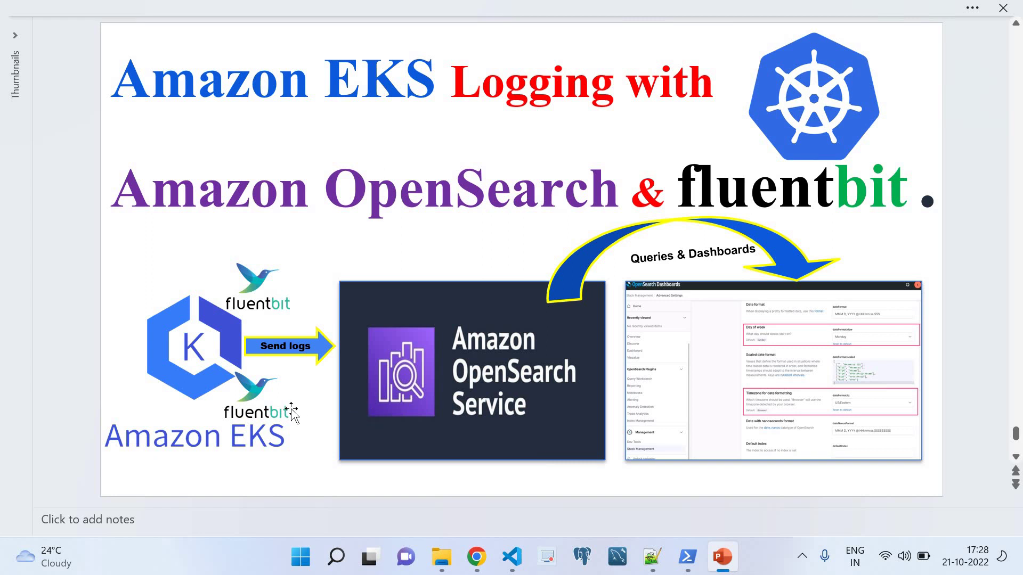
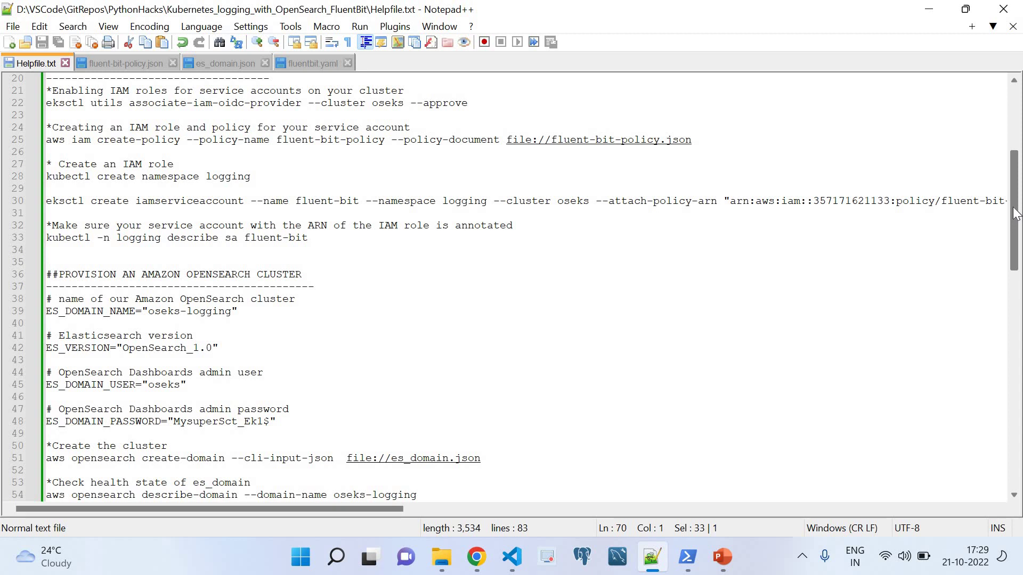
{"action": "left_click_drag", "start_coordinate": [1014, 213], "coordinate": [1015, 201]}
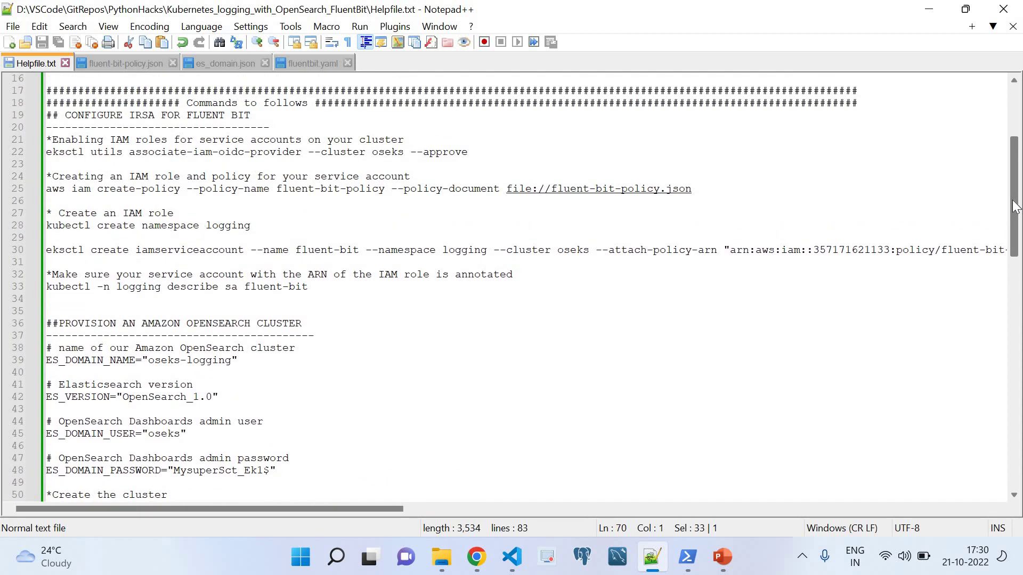
{"action": "double_click", "coordinate": [170, 433]}
{"action": "key", "text": "ctrl+c"}
{"action": "left_click", "coordinate": [477, 557]}
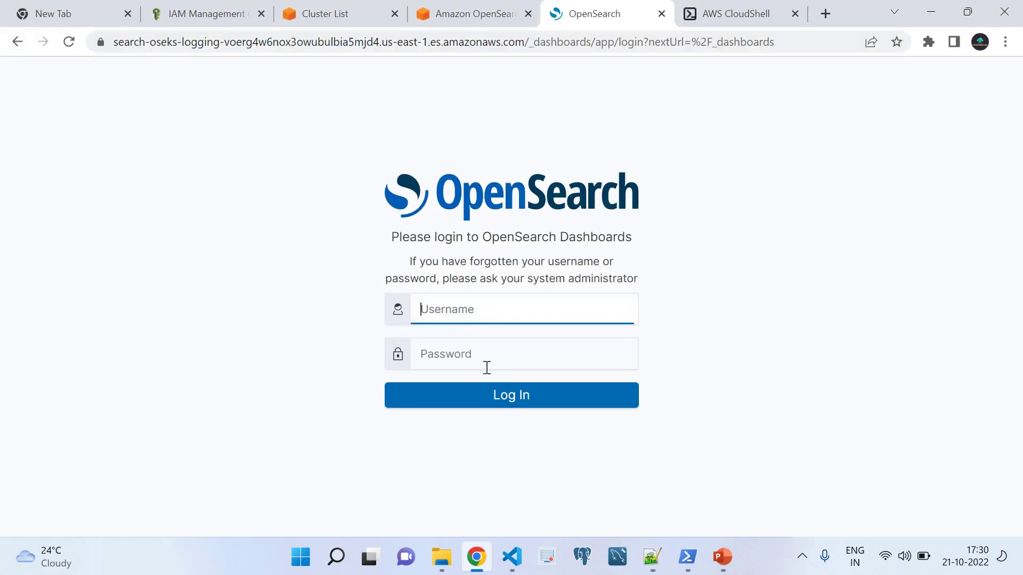
{"action": "key", "text": "ctrl+v"}
- Copy the admin password from Helpfile.txt into the password field and log in to OpenSearch Dashboards
{"action": "left_click", "coordinate": [488, 362]}
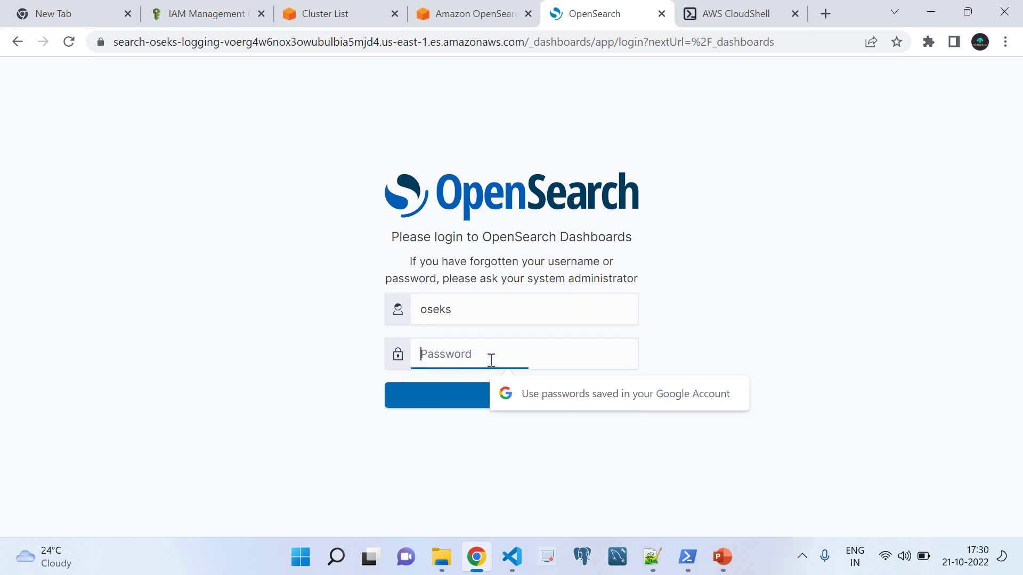
{"action": "left_click", "coordinate": [652, 556]}
{"action": "left_click_drag", "start_coordinate": [272, 470], "coordinate": [178, 474]}
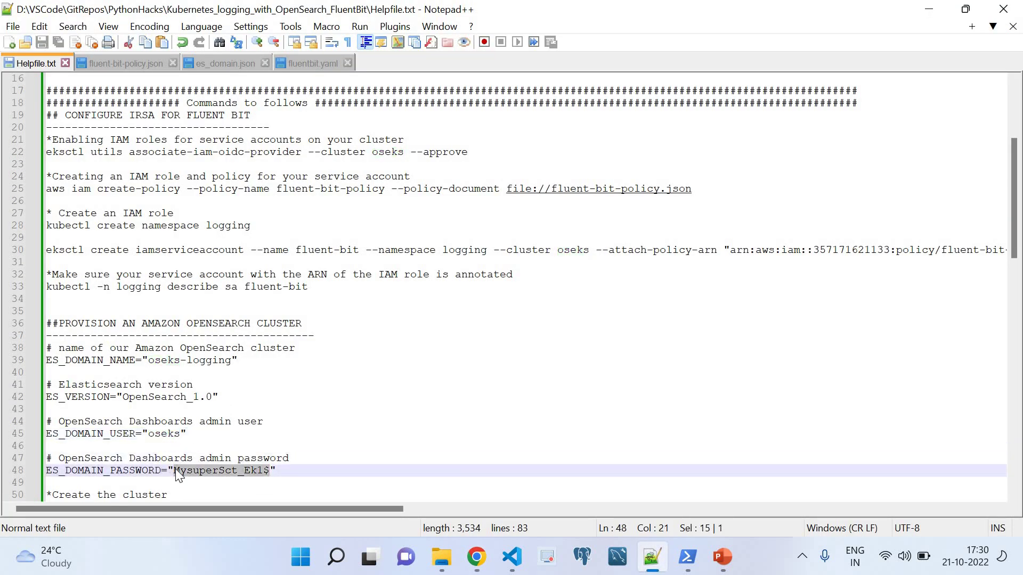
{"action": "left_click", "coordinate": [479, 555]}
{"action": "key", "text": "ctrl+v"}
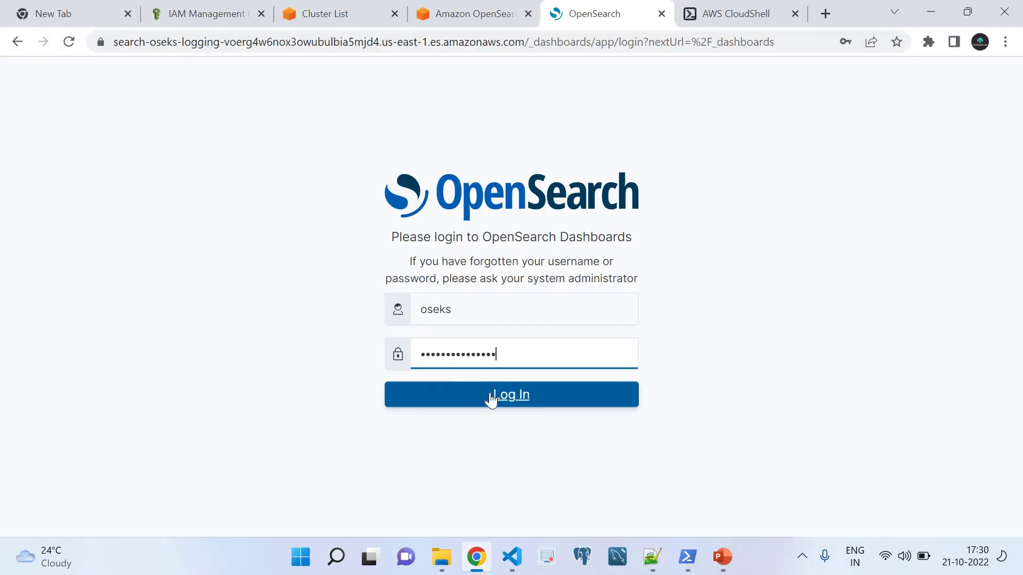
{"action": "left_click", "coordinate": [490, 397]}
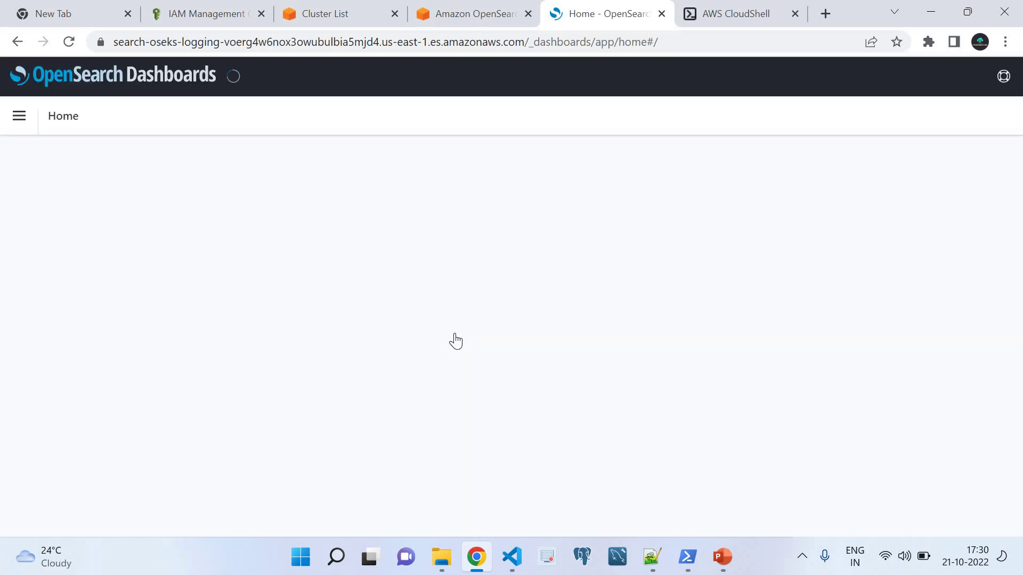
- Open the OpenSearch Dashboards overview, relate it to the PowerPoint architecture slide and look through the overview page
{"action": "left_click", "coordinate": [413, 327]}
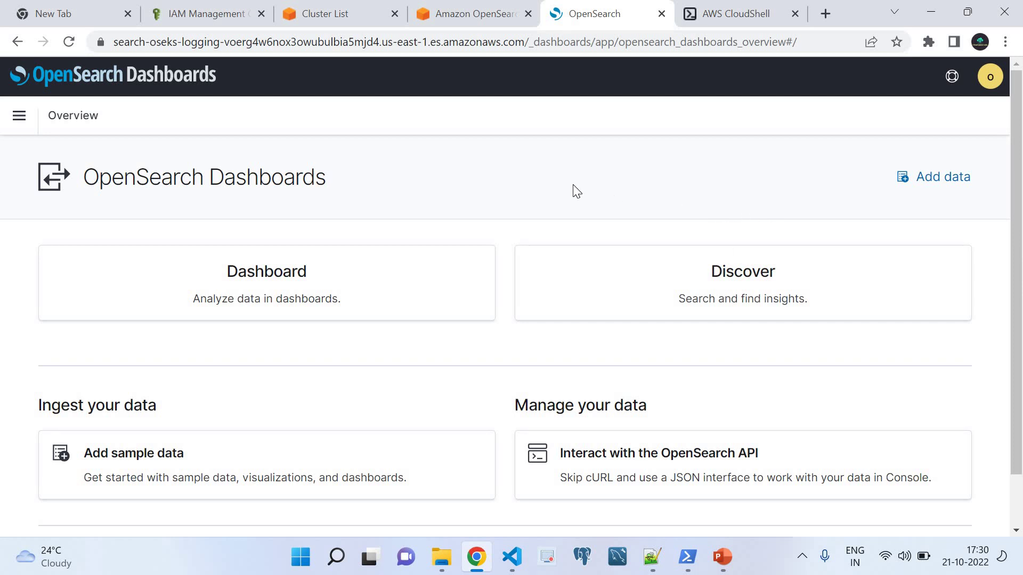
{"action": "left_click", "coordinate": [722, 557]}
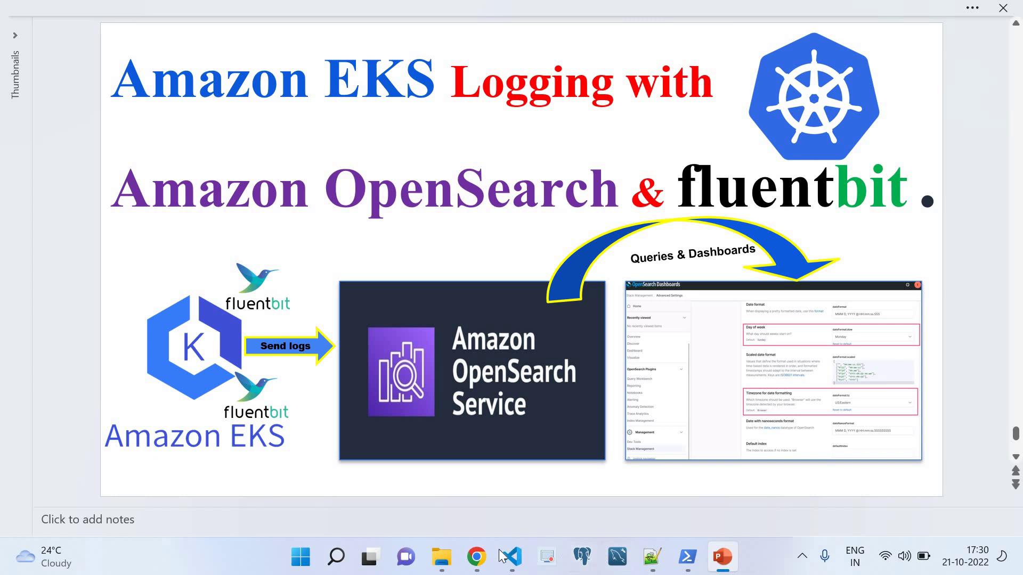
{"action": "left_click", "coordinate": [476, 556]}
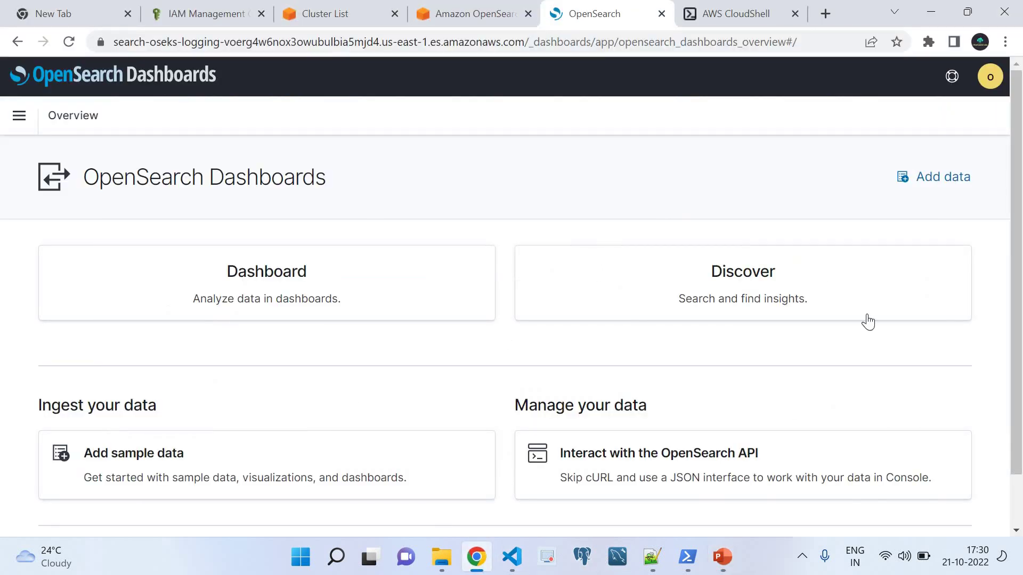
{"action": "scroll", "coordinate": [1021, 320], "scroll_direction": "down", "scroll_amount": 2}
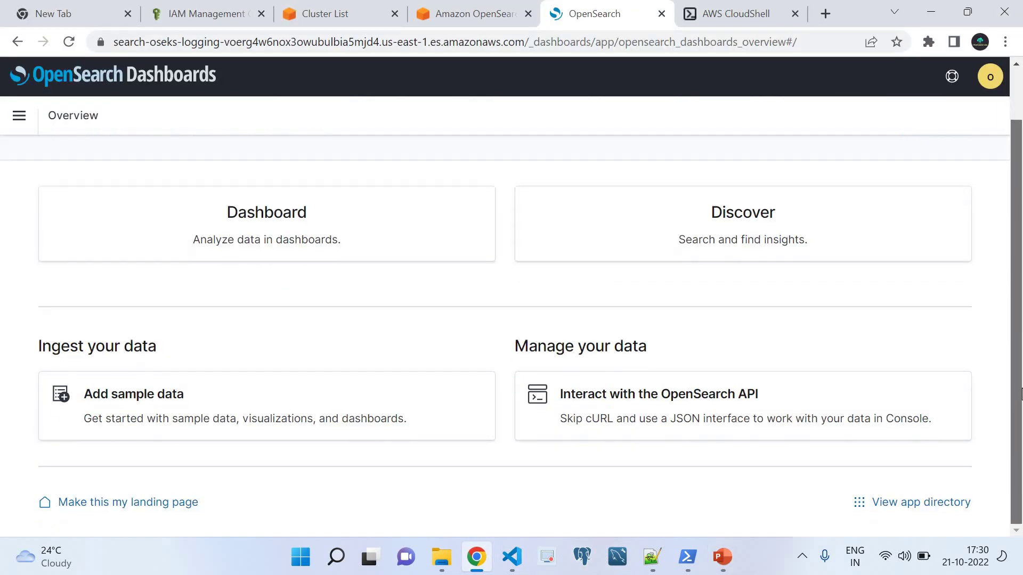
{"action": "scroll", "coordinate": [1021, 391], "scroll_direction": "up", "scroll_amount": 2}
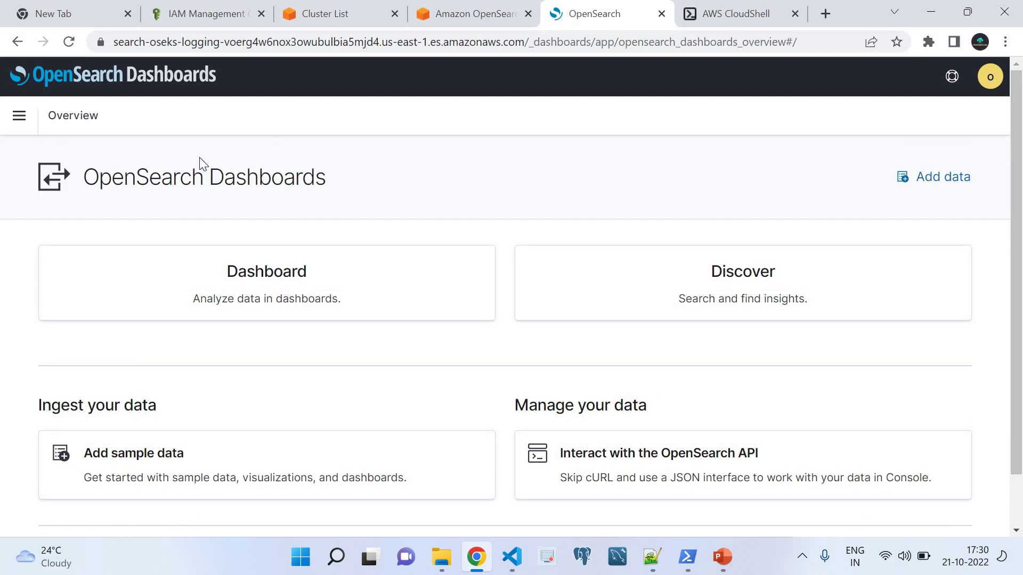
- Open Discover for the *fluent-bit* index pattern and expand the first kube-proxy log entry in its JSON view
{"action": "left_click", "coordinate": [20, 115]}
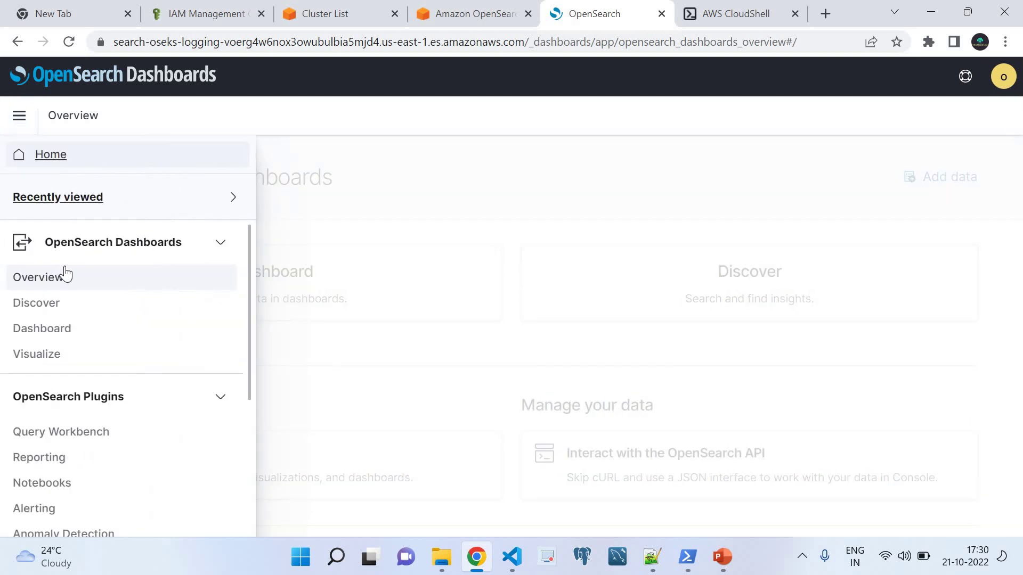
{"action": "left_click", "coordinate": [53, 305]}
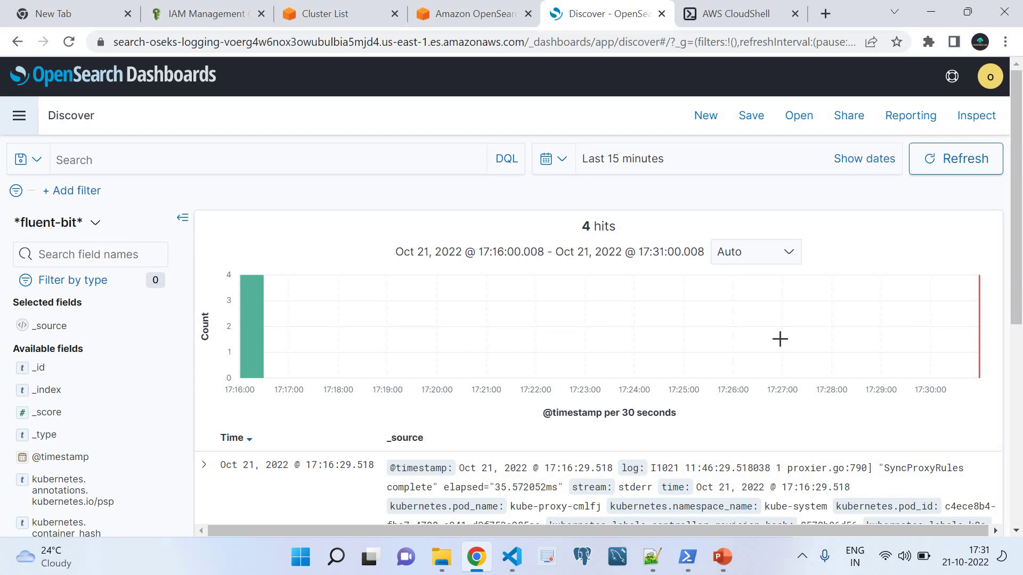
{"action": "left_click_drag", "start_coordinate": [1018, 234], "coordinate": [1020, 346]}
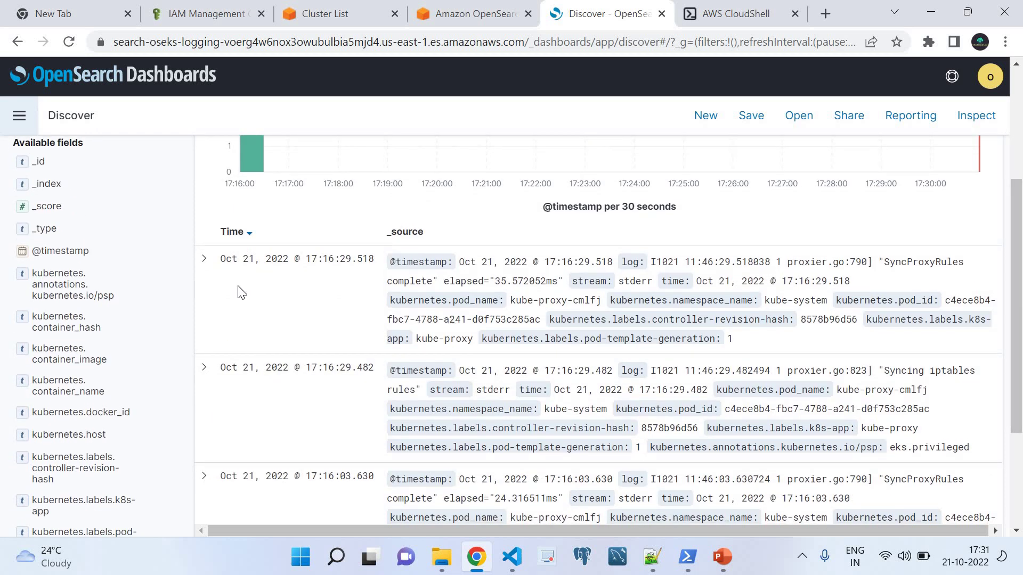
{"action": "left_click", "coordinate": [204, 260]}
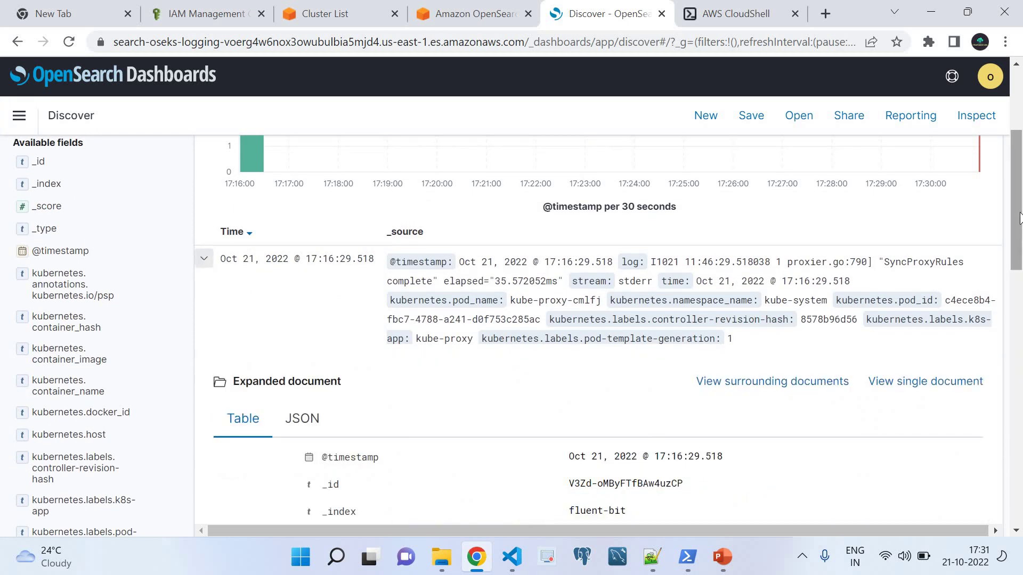
{"action": "left_click_drag", "start_coordinate": [1020, 219], "coordinate": [1021, 276]}
{"action": "left_click", "coordinate": [292, 230]}
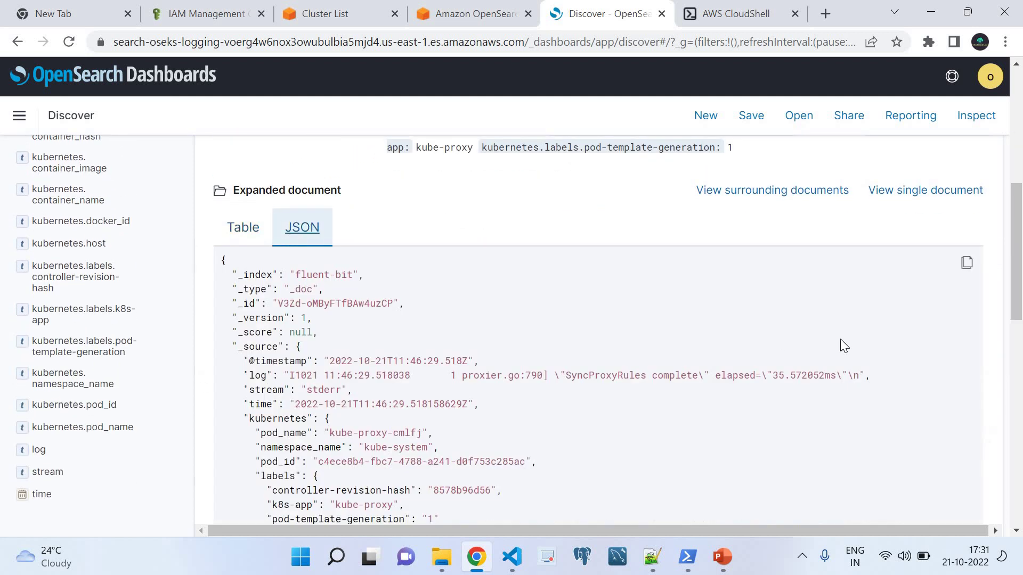
- Review the log entry's JSON, from the index and log message down to the kubernetes metadata and timestamp fields
{"action": "left_click_drag", "start_coordinate": [1020, 315], "coordinate": [1019, 344]}
{"action": "scroll", "coordinate": [1020, 371], "scroll_direction": "down", "scroll_amount": 1}
{"action": "scroll", "coordinate": [1019, 343], "scroll_direction": "down", "scroll_amount": 4}
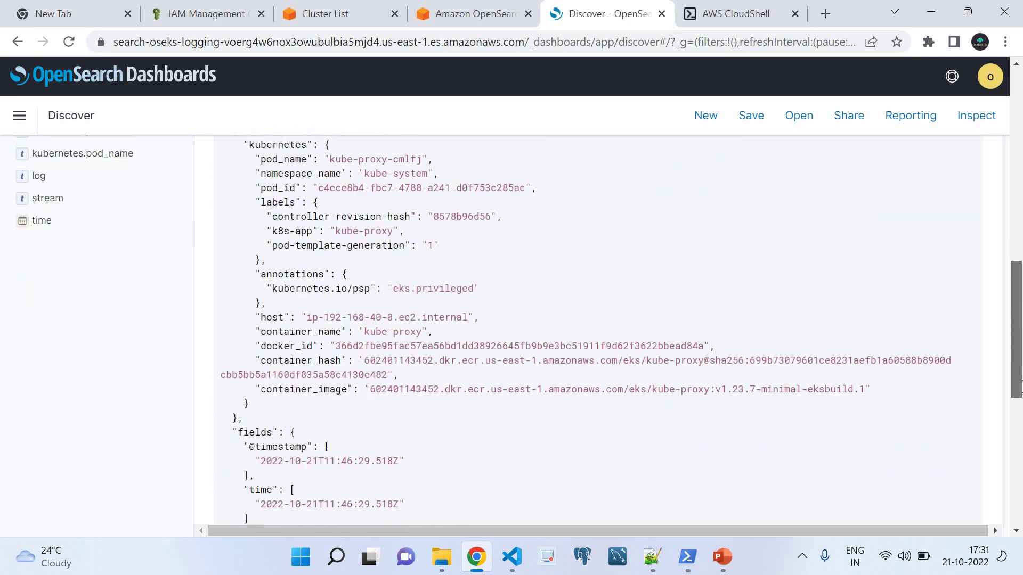
{"action": "scroll", "coordinate": [1019, 365], "scroll_direction": "up", "scroll_amount": 6}
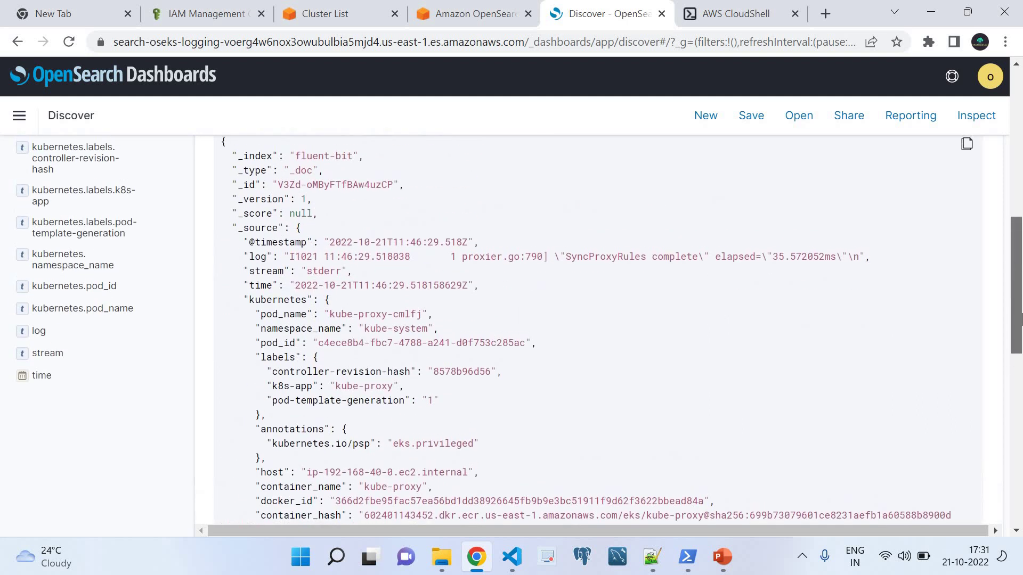
- Review the rest of the first log entry's JSON, down to its timestamp and sort fields, and collapse the entry
{"action": "left_click_drag", "start_coordinate": [1020, 310], "coordinate": [1020, 419]}
{"action": "scroll", "coordinate": [1020, 366], "scroll_direction": "down", "scroll_amount": 1}
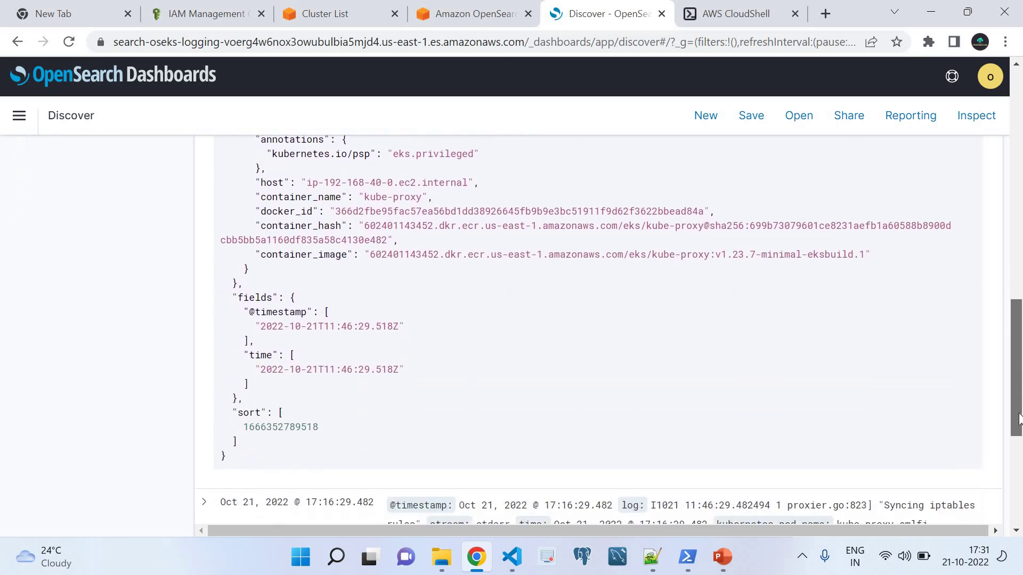
{"action": "scroll", "coordinate": [307, 216], "scroll_direction": "up", "scroll_amount": 10}
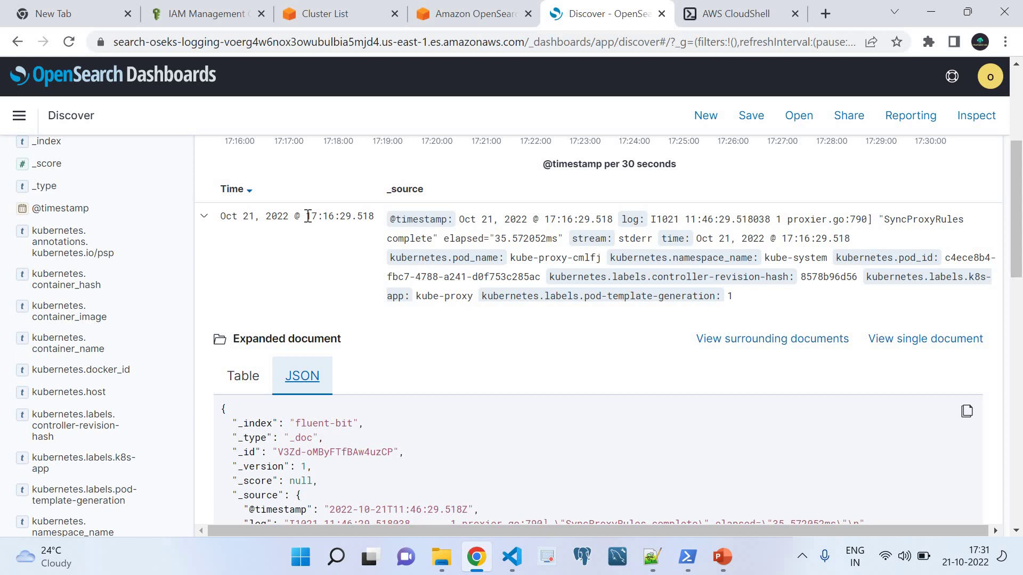
{"action": "left_click", "coordinate": [204, 216]}
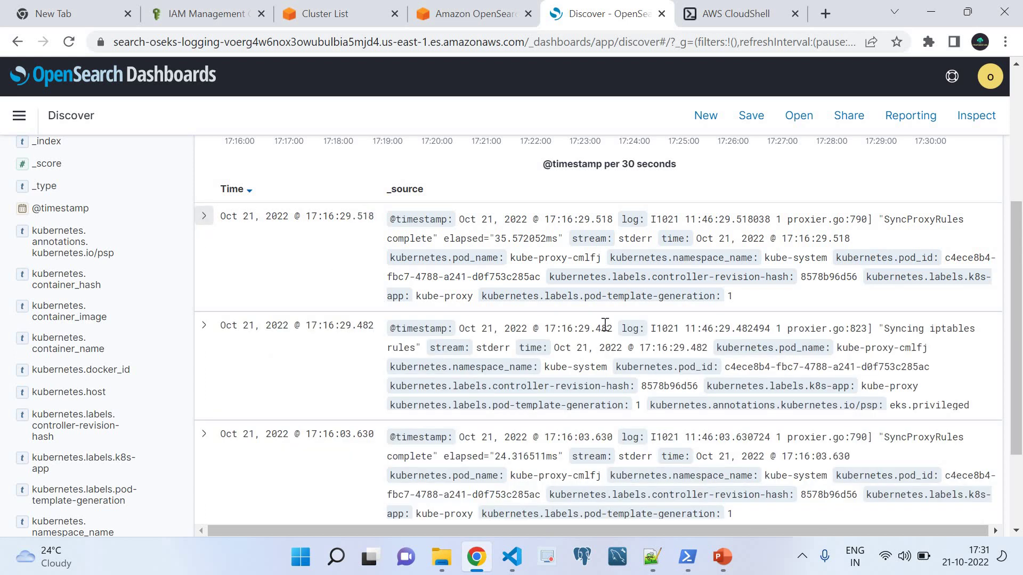
- Expand the second kube-proxy log entry in its JSON view and read through to the sort field
{"action": "left_click", "coordinate": [201, 327]}
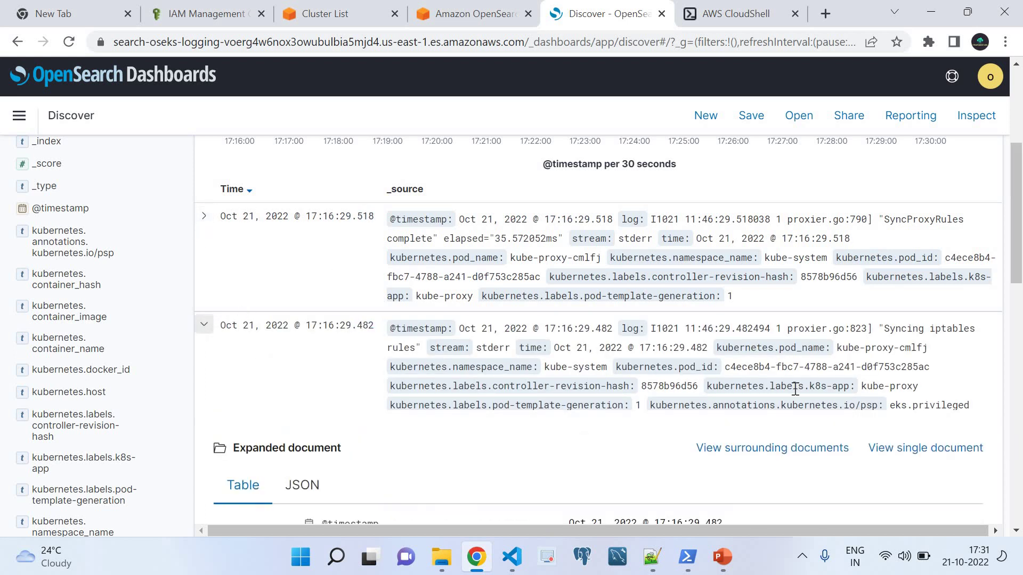
{"action": "left_click", "coordinate": [308, 487]}
{"action": "scroll", "coordinate": [997, 368], "scroll_direction": "down", "scroll_amount": 7}
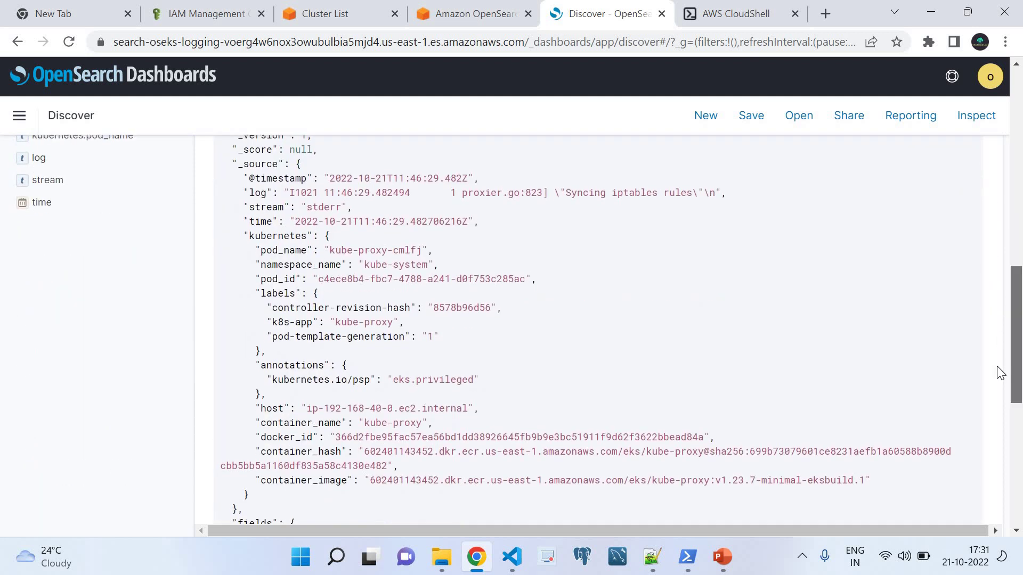
{"action": "scroll", "coordinate": [999, 393], "scroll_direction": "down", "scroll_amount": 6}
{"action": "left_click_drag", "start_coordinate": [1010, 469], "coordinate": [1010, 501]}
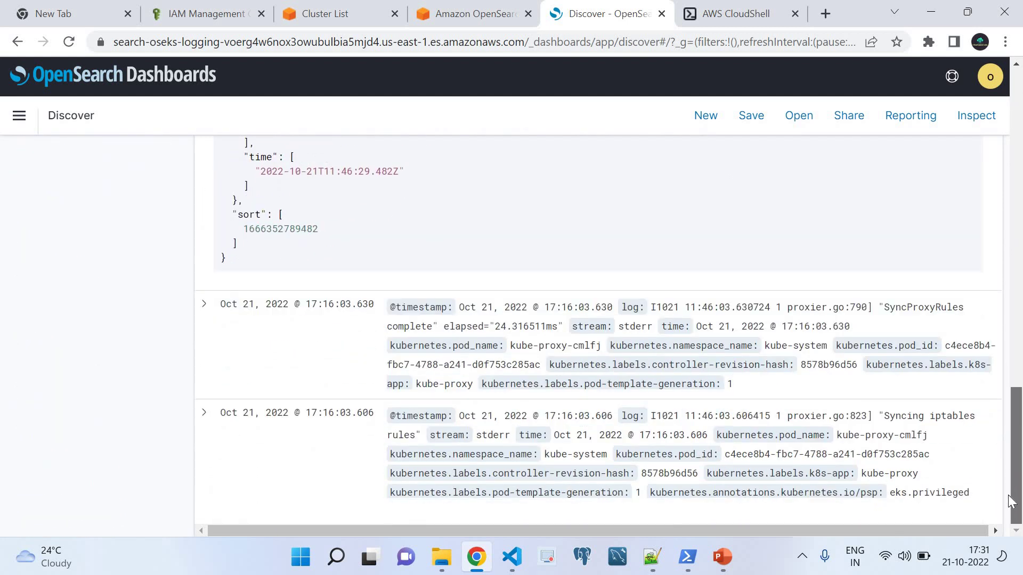
- Expand the third kube-proxy log entry in its JSON view and highlight its container_hash value
{"action": "left_click", "coordinate": [204, 304]}
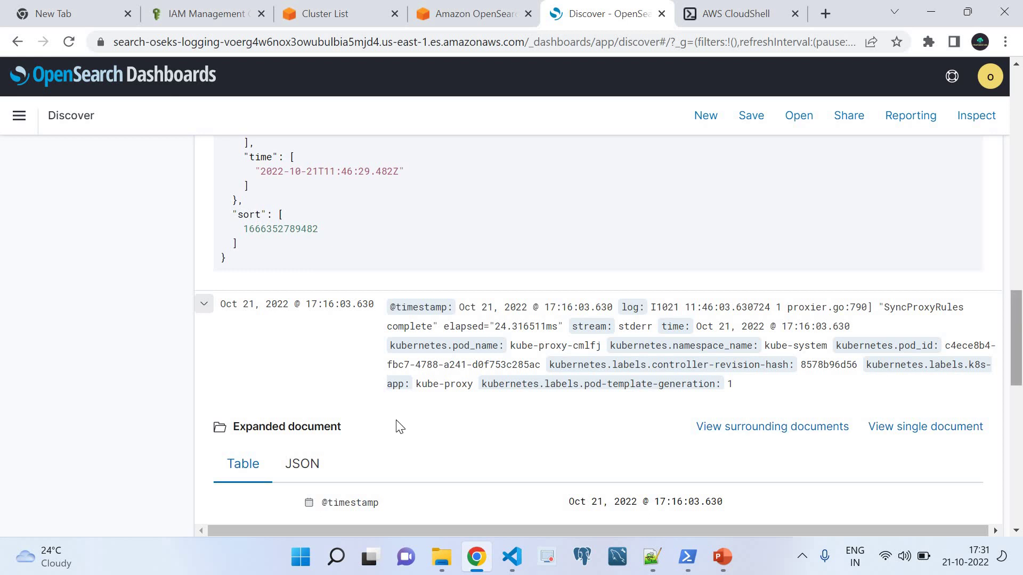
{"action": "left_click", "coordinate": [302, 468]}
{"action": "left_click_drag", "start_coordinate": [1020, 332], "coordinate": [1008, 432]}
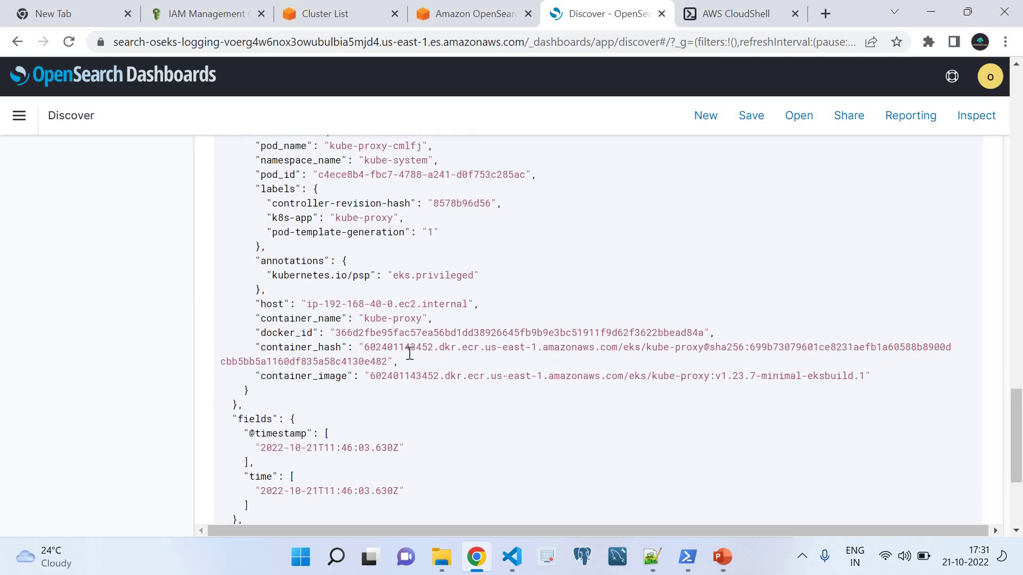
{"action": "left_click_drag", "start_coordinate": [364, 347], "coordinate": [486, 357]}
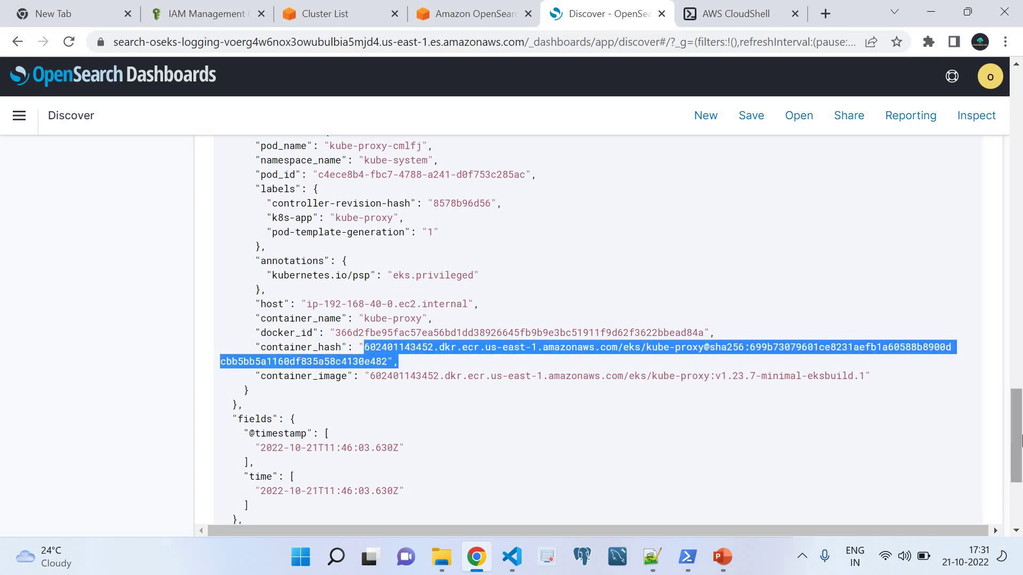
- Reselect the *fluent-bit* index pattern in Discover
{"action": "left_click_drag", "start_coordinate": [1016, 440], "coordinate": [1015, 140]}
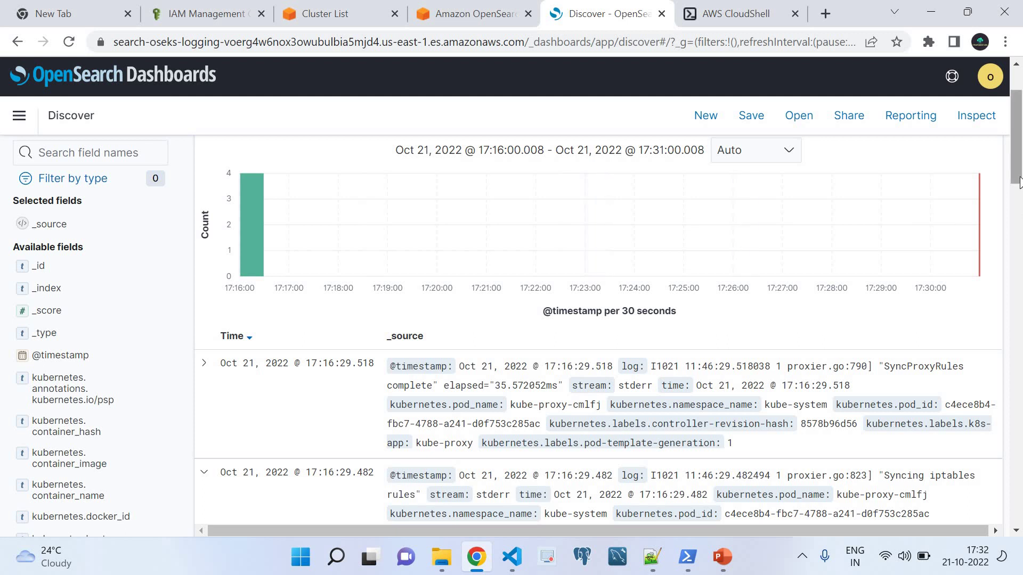
{"action": "left_click_drag", "start_coordinate": [1017, 176], "coordinate": [1016, 154]}
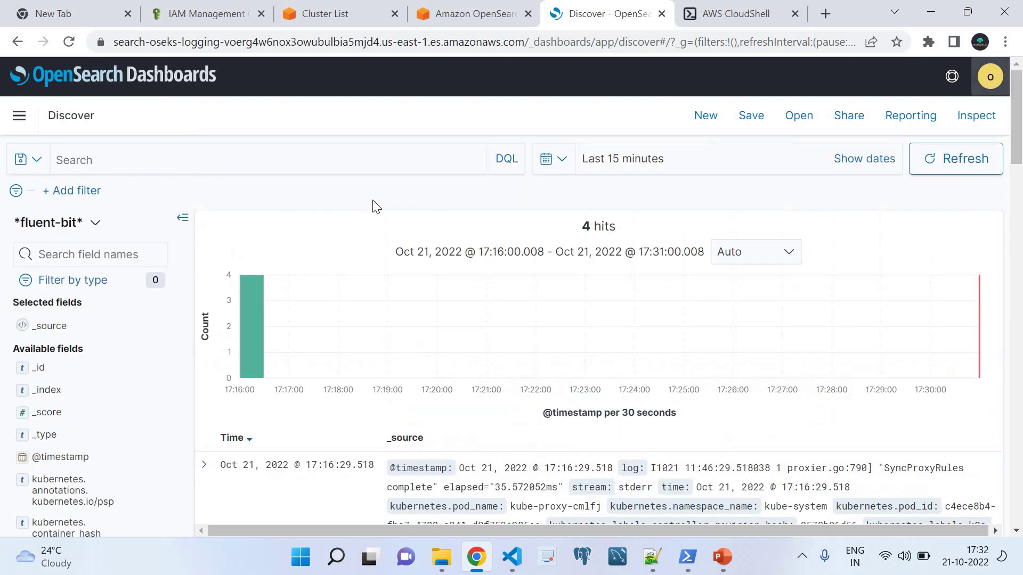
{"action": "left_click", "coordinate": [58, 222]}
{"action": "left_click", "coordinate": [95, 339]}
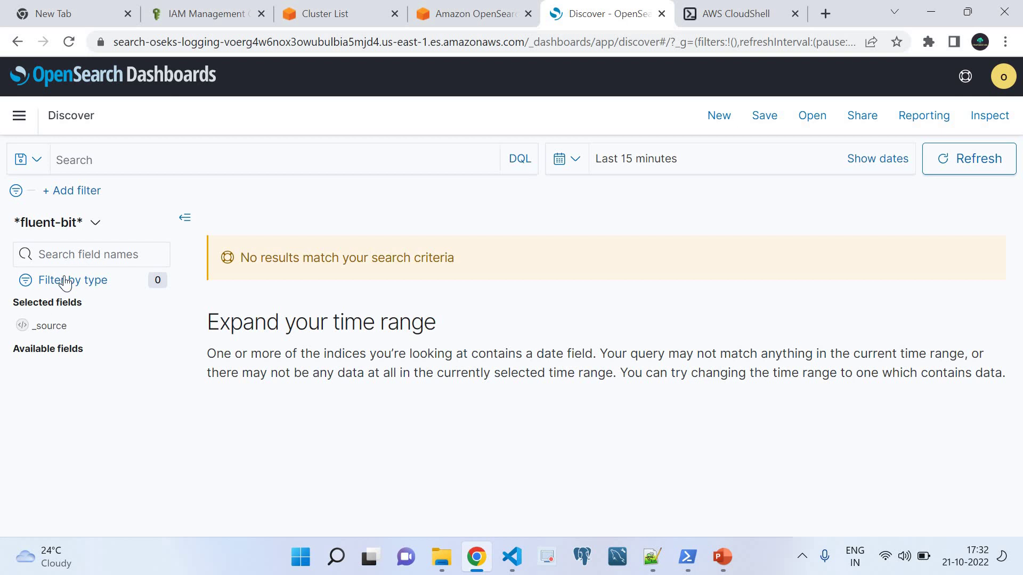
{"action": "left_click", "coordinate": [67, 222]}
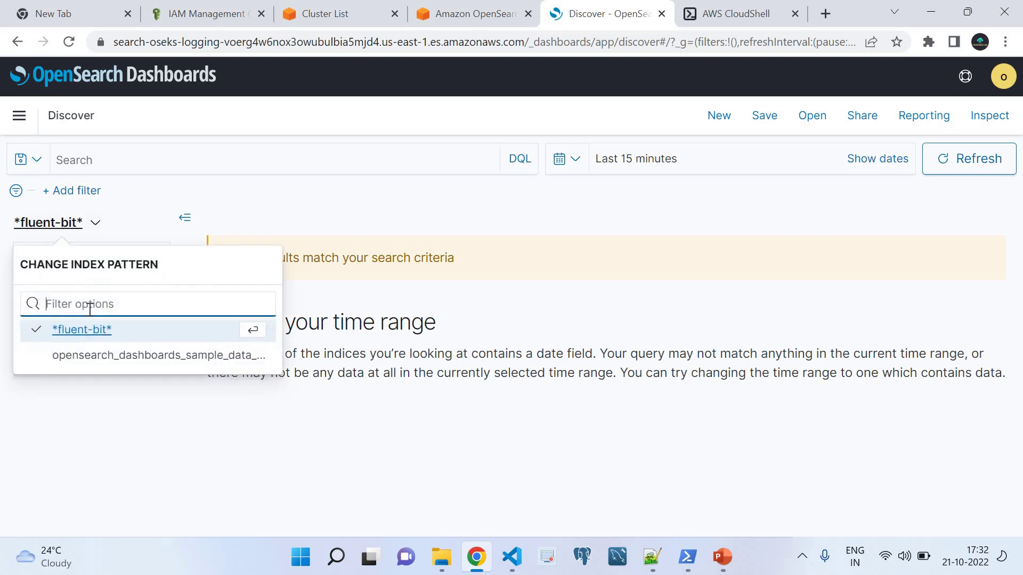
{"action": "left_click", "coordinate": [95, 331]}
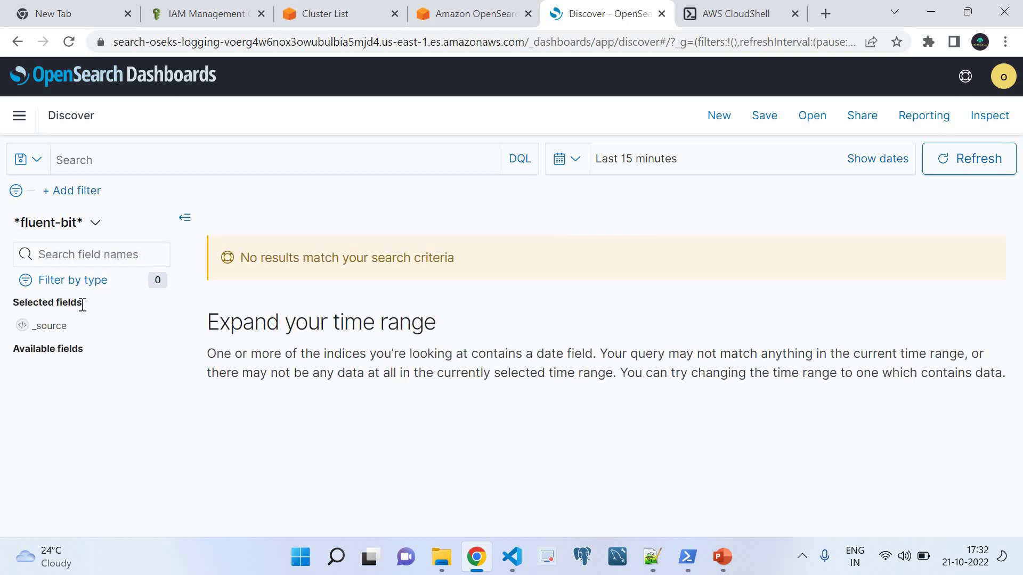
{"action": "left_click", "coordinate": [64, 290]}
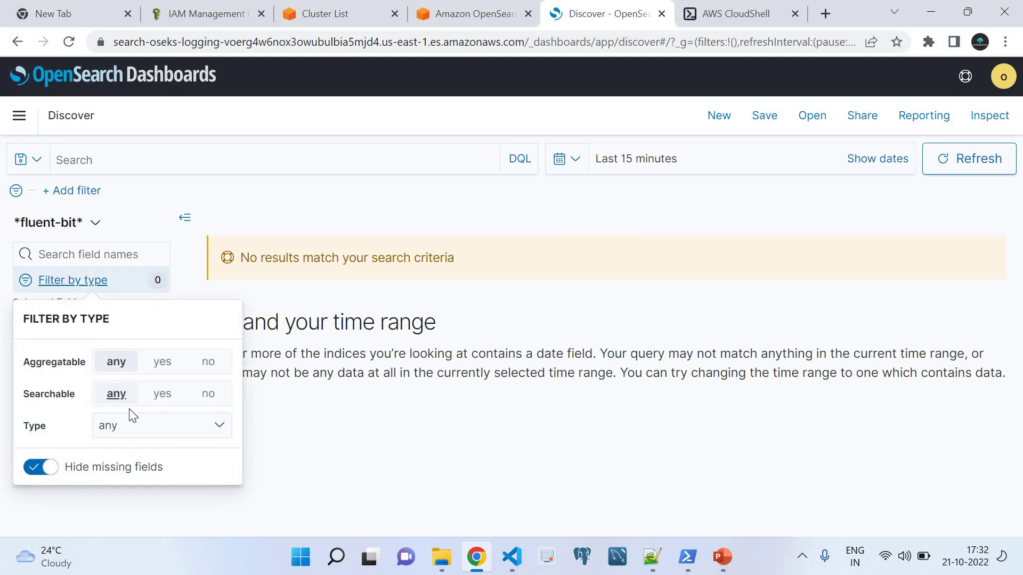
{"action": "left_click", "coordinate": [70, 192]}
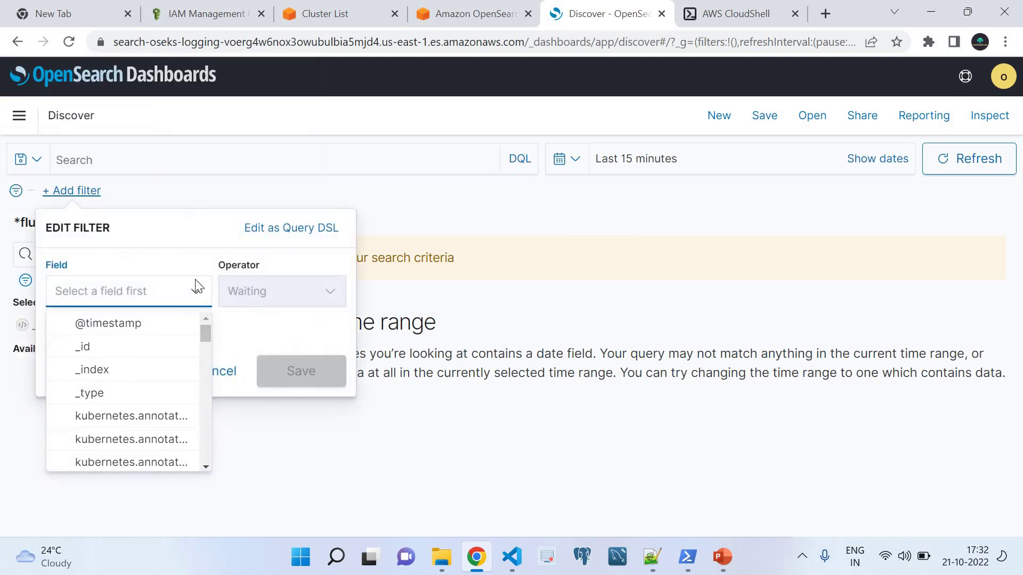
{"action": "left_click", "coordinate": [119, 332]}
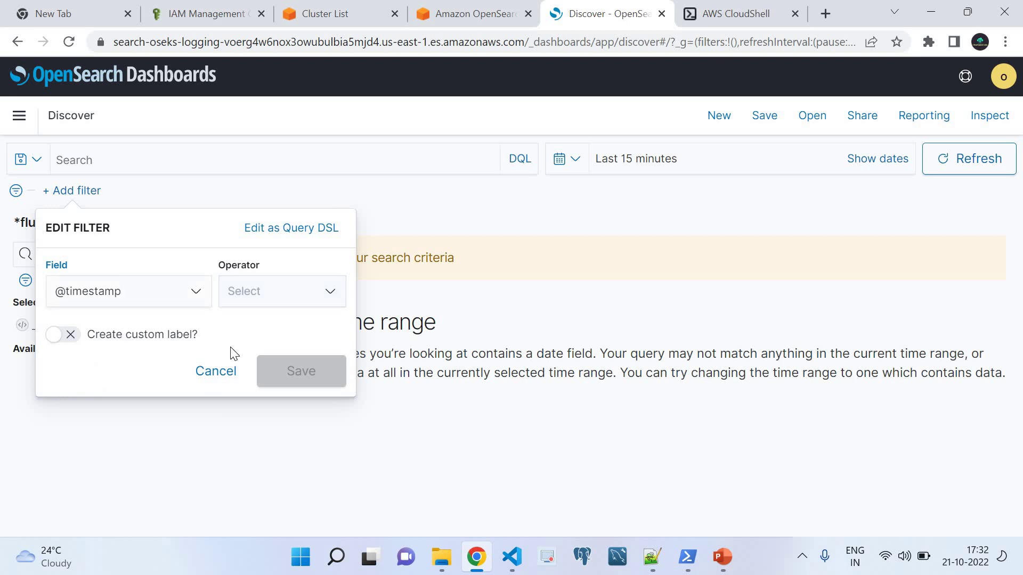
{"action": "left_click", "coordinate": [296, 287]}
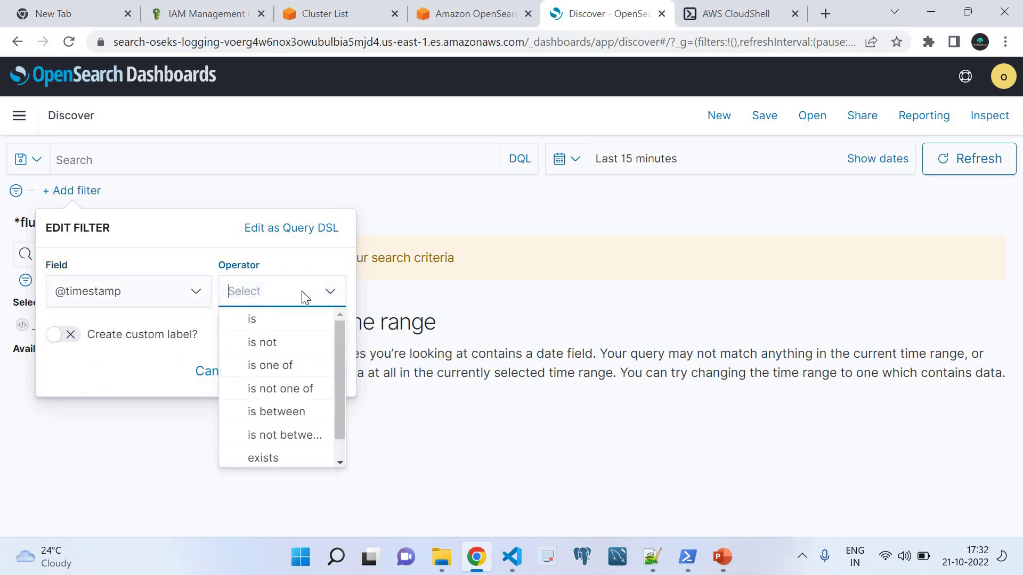
{"action": "left_click", "coordinate": [288, 319]}
{"action": "left_click", "coordinate": [156, 355]}
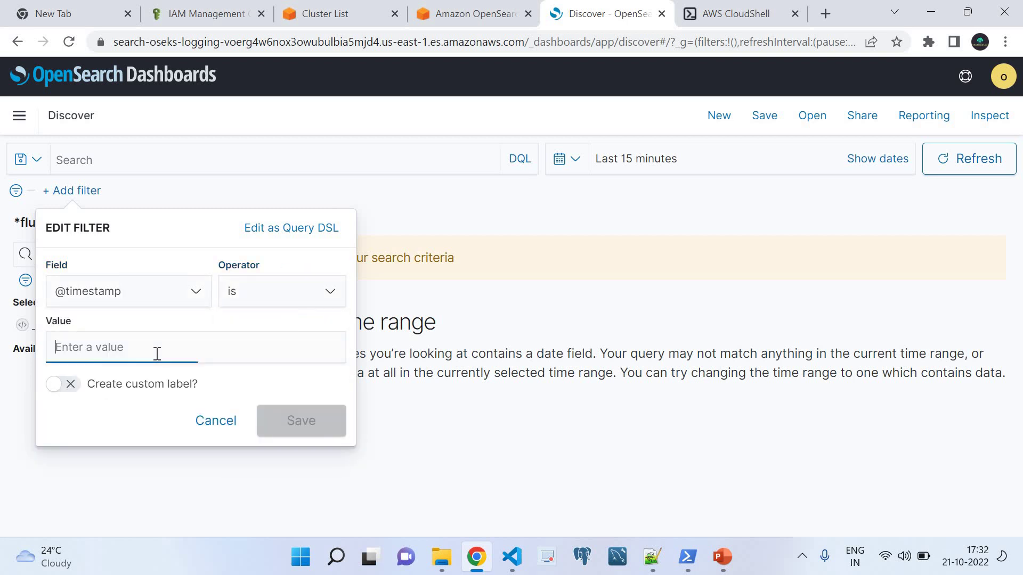
{"action": "left_click", "coordinate": [215, 420]}
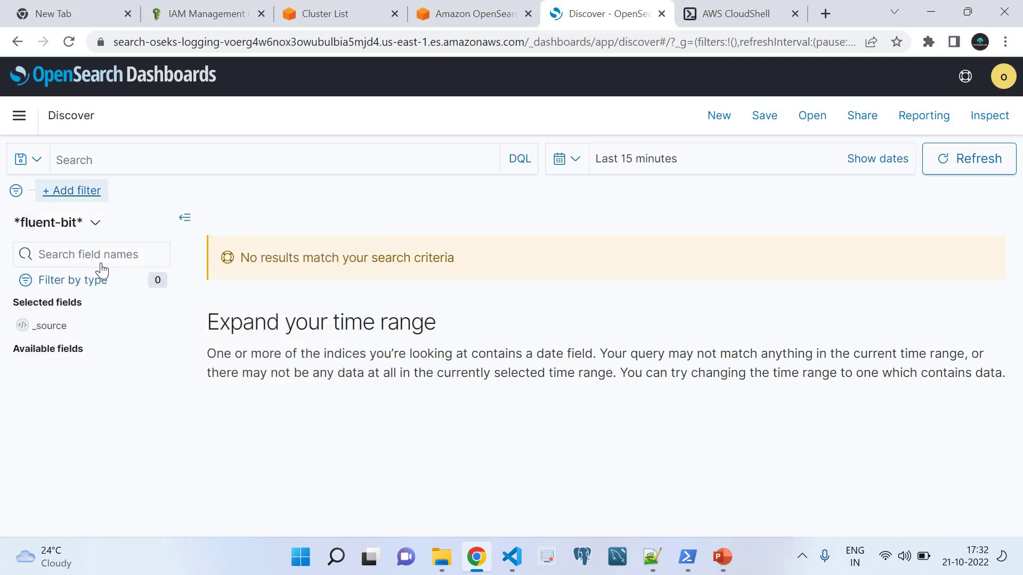
- Switch Discover to the OpenSearch Dashboards sample data index pattern and look over its histogram and flight record
{"action": "left_click", "coordinate": [51, 224]}
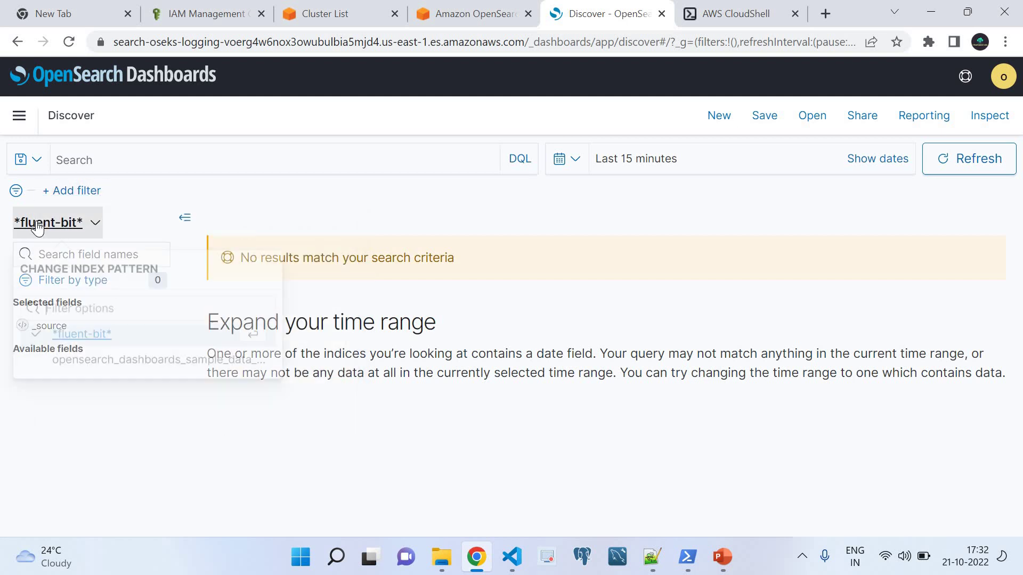
{"action": "left_click", "coordinate": [112, 354]}
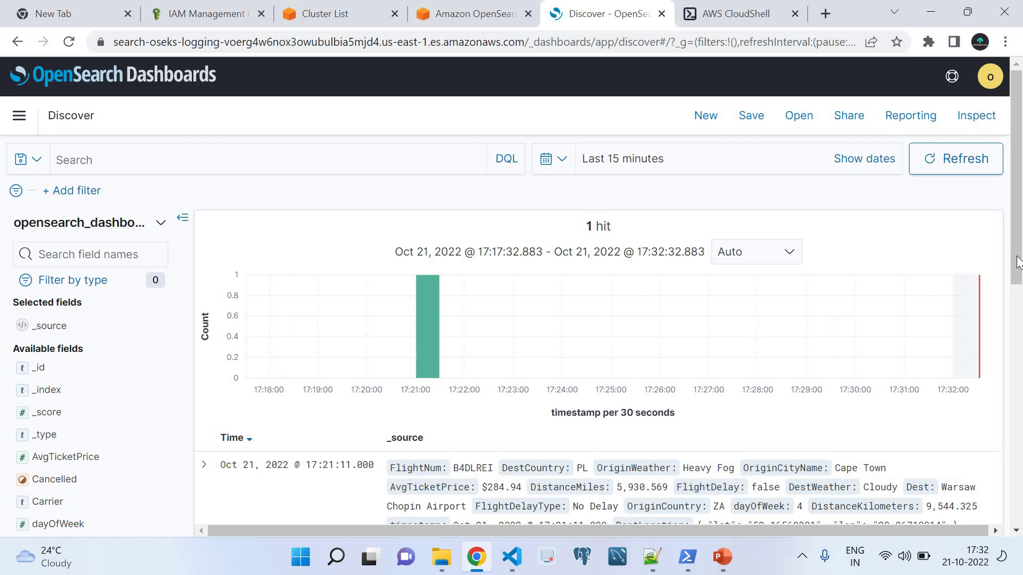
{"action": "left_click_drag", "start_coordinate": [1019, 234], "coordinate": [948, 167]}
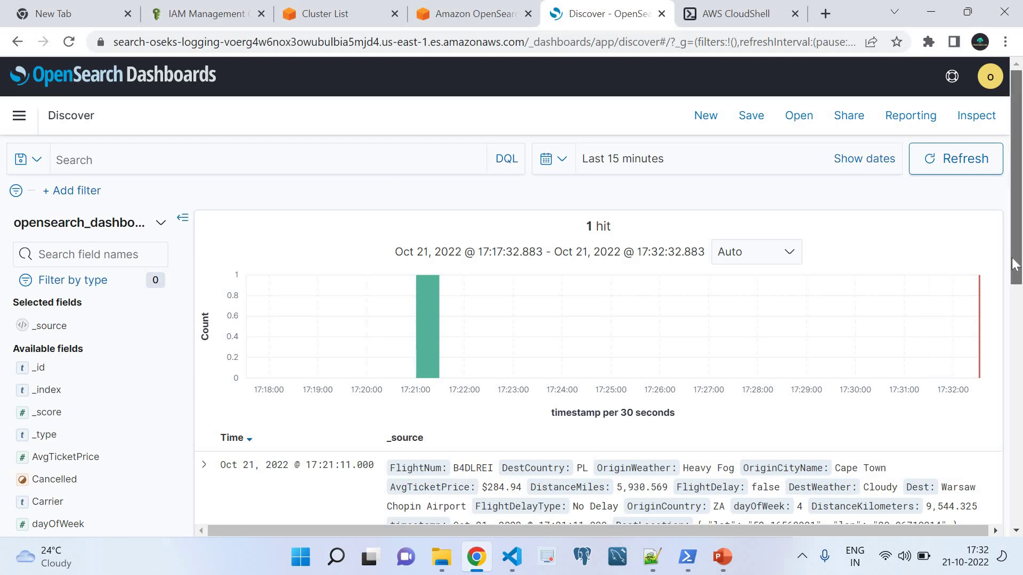
{"action": "mouse_move", "coordinate": [1017, 219]}
{"action": "left_mouse_down"}
{"action": "mouse_move", "coordinate": [1017, 354]}
{"action": "mouse_move", "coordinate": [1019, 215]}
{"action": "mouse_move", "coordinate": [1019, 228]}
{"action": "left_mouse_up"}
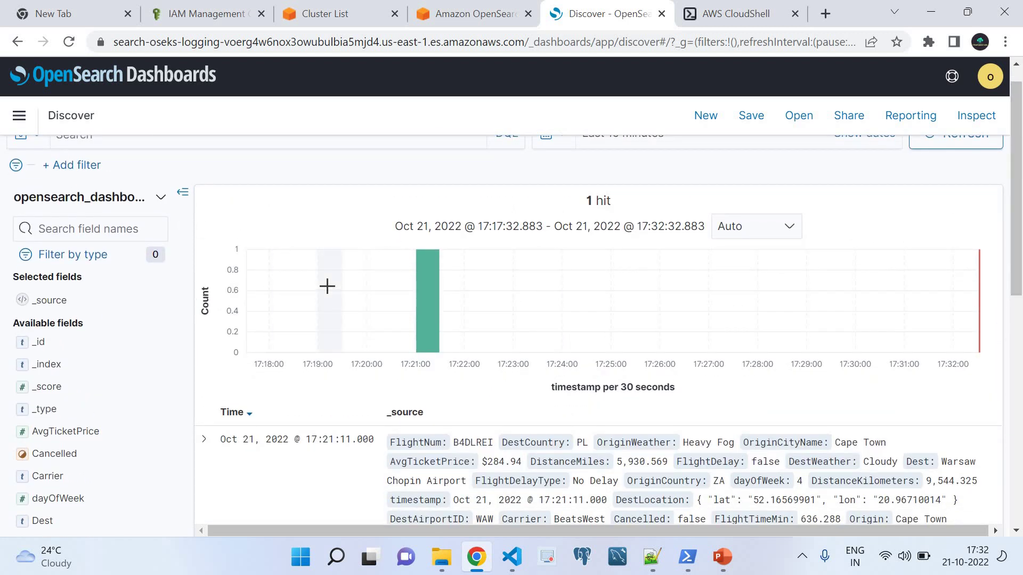
{"action": "left_click_drag", "start_coordinate": [1017, 191], "coordinate": [1017, 178]}
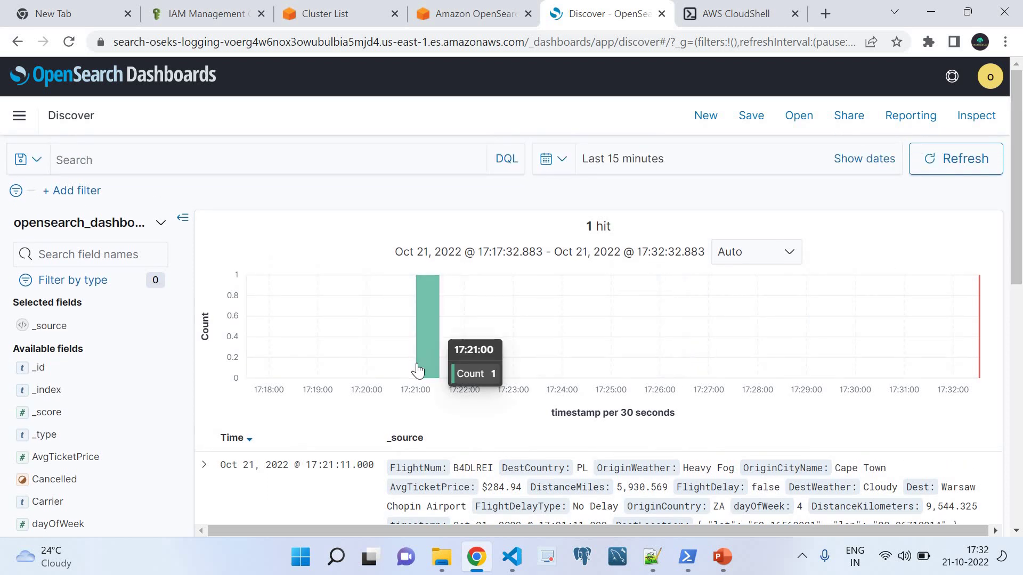
{"action": "scroll", "coordinate": [1020, 298], "scroll_direction": "down", "scroll_amount": 4}
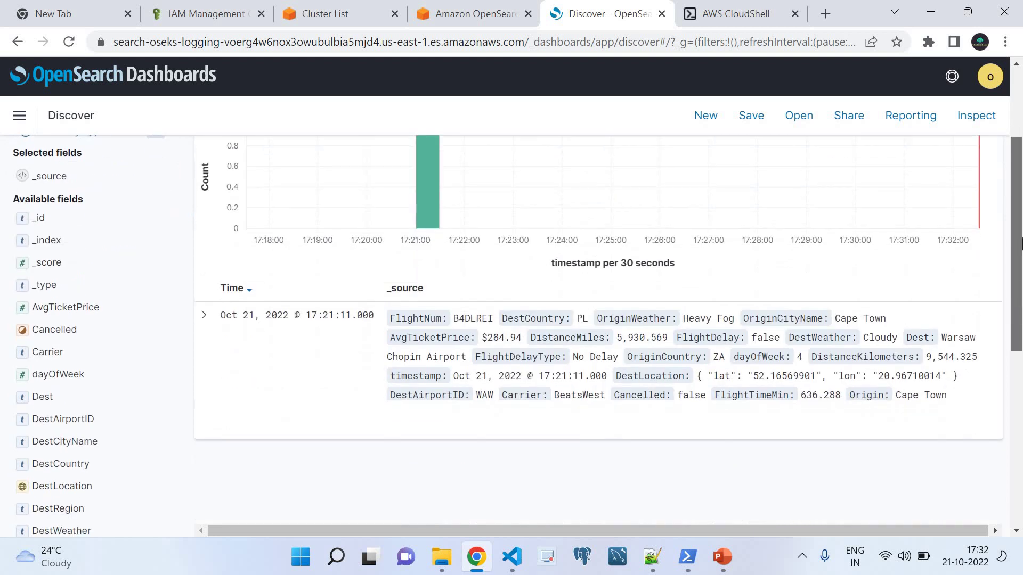
{"action": "scroll", "coordinate": [938, 246], "scroll_direction": "up", "scroll_amount": 5}
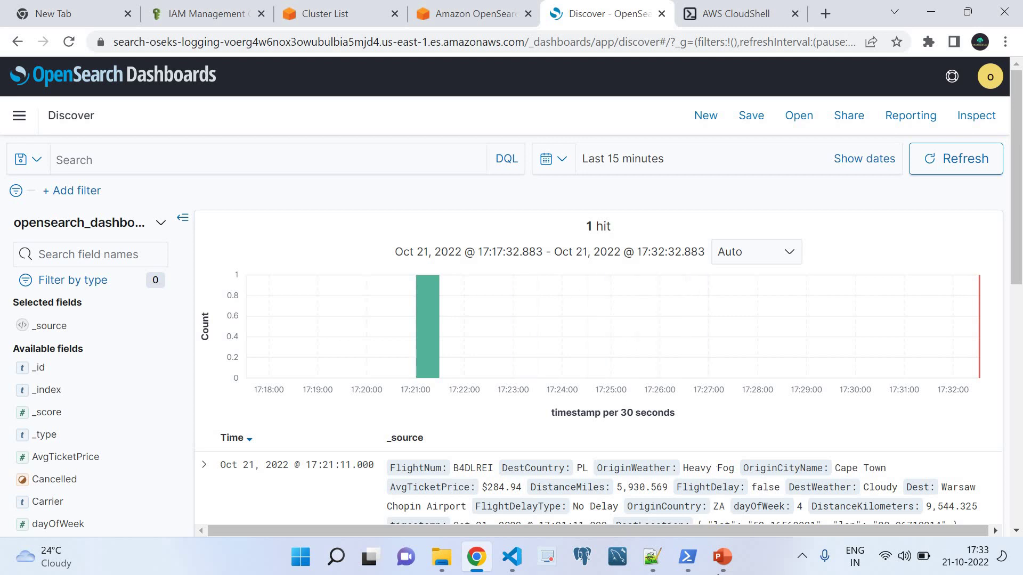
- Switch to the PowerPoint architecture slide on Amazon EKS logging with Amazon OpenSearch and Fluent Bit
{"action": "left_click", "coordinate": [722, 557]}
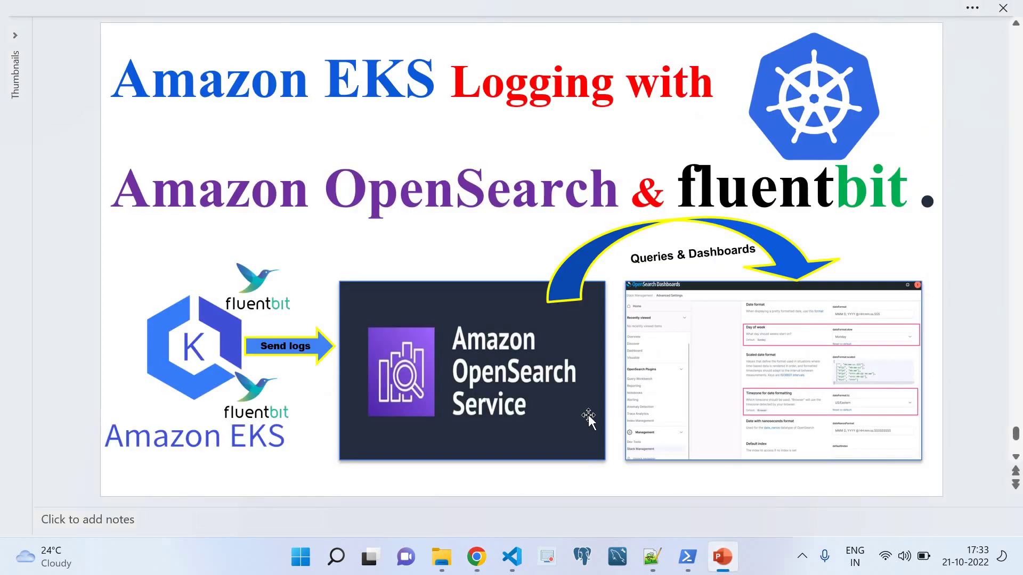